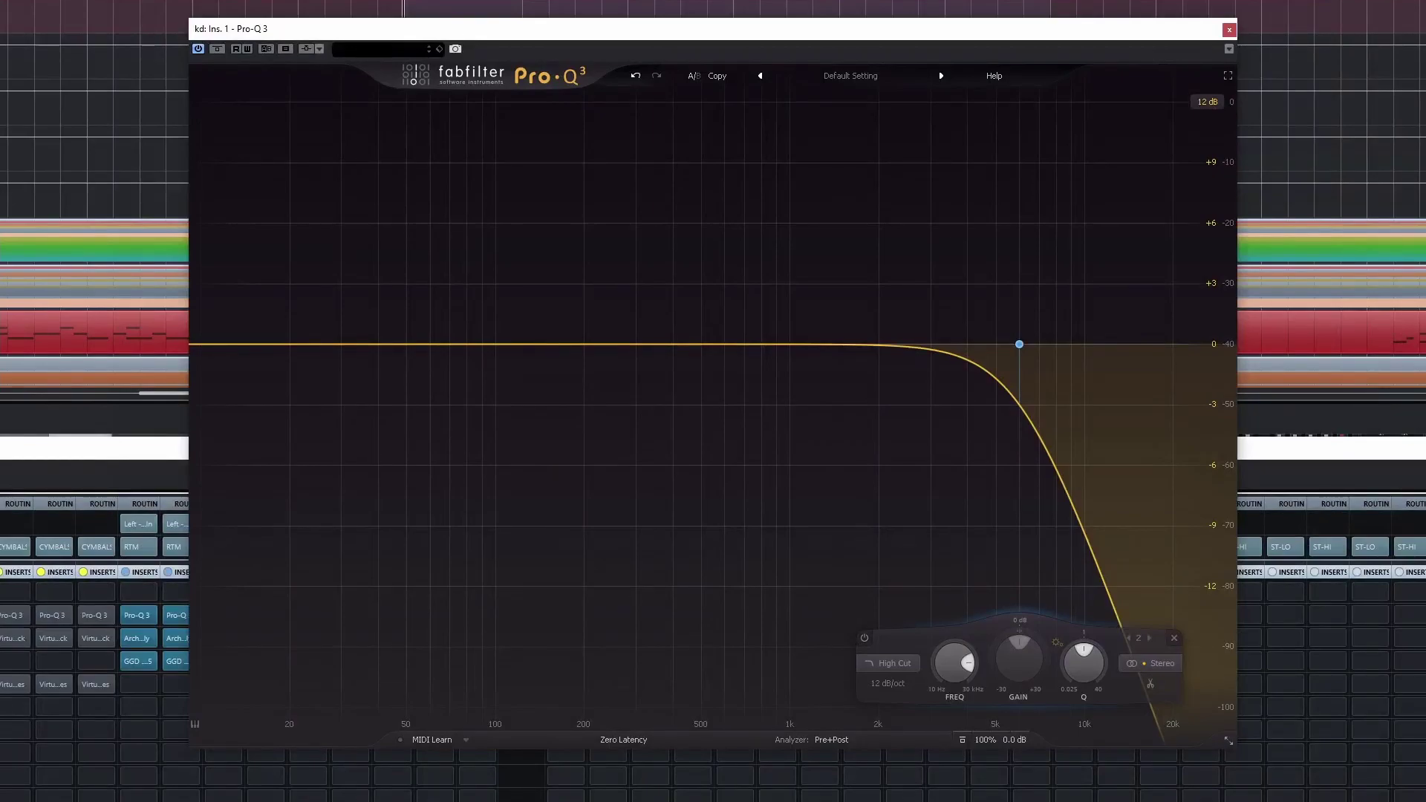
Step: Examine all EQ bands in the kd track's Ins. 2 Pro-Q 3, including the high cut, and audition the full curve
{"action": "key", "text": "space"}
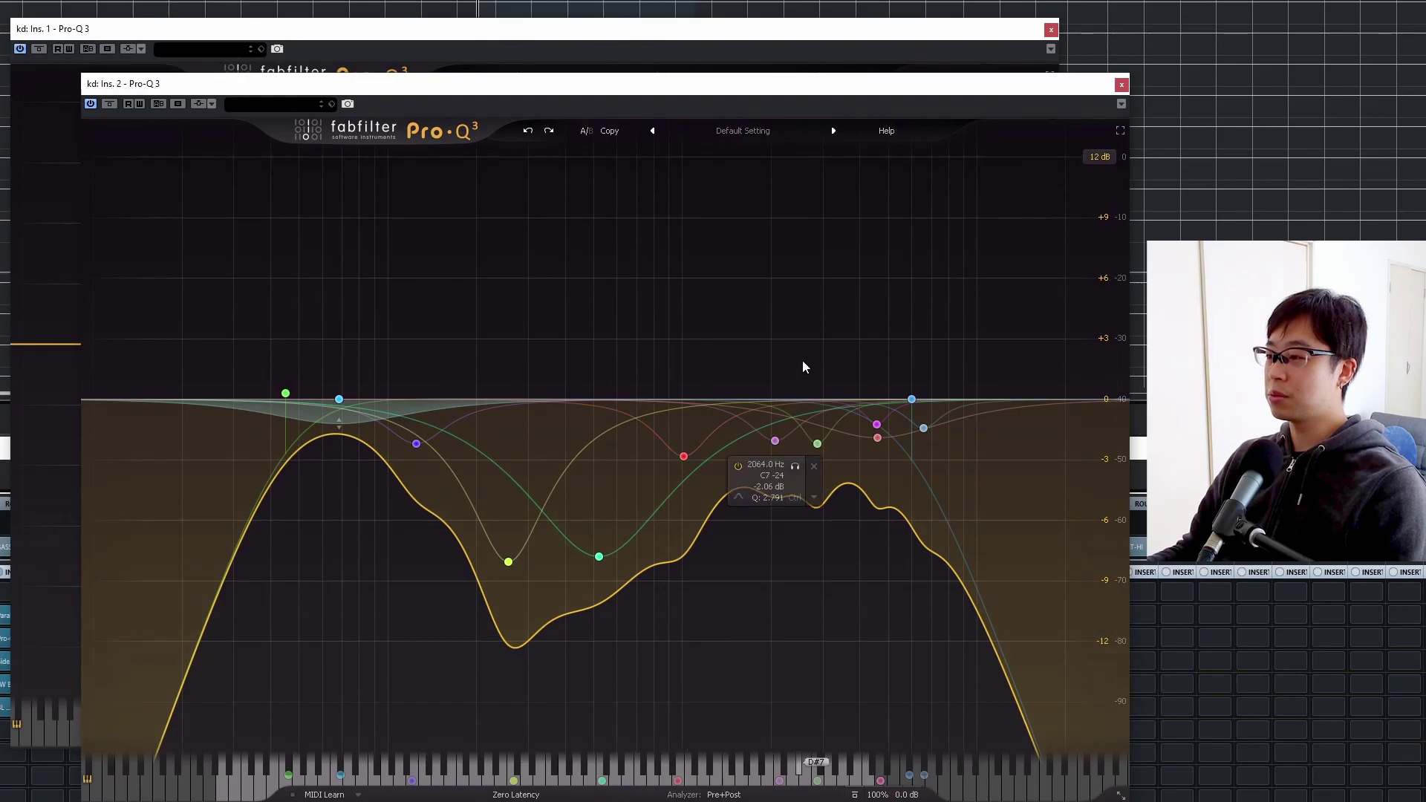
{"action": "left_click", "coordinate": [911, 399]}
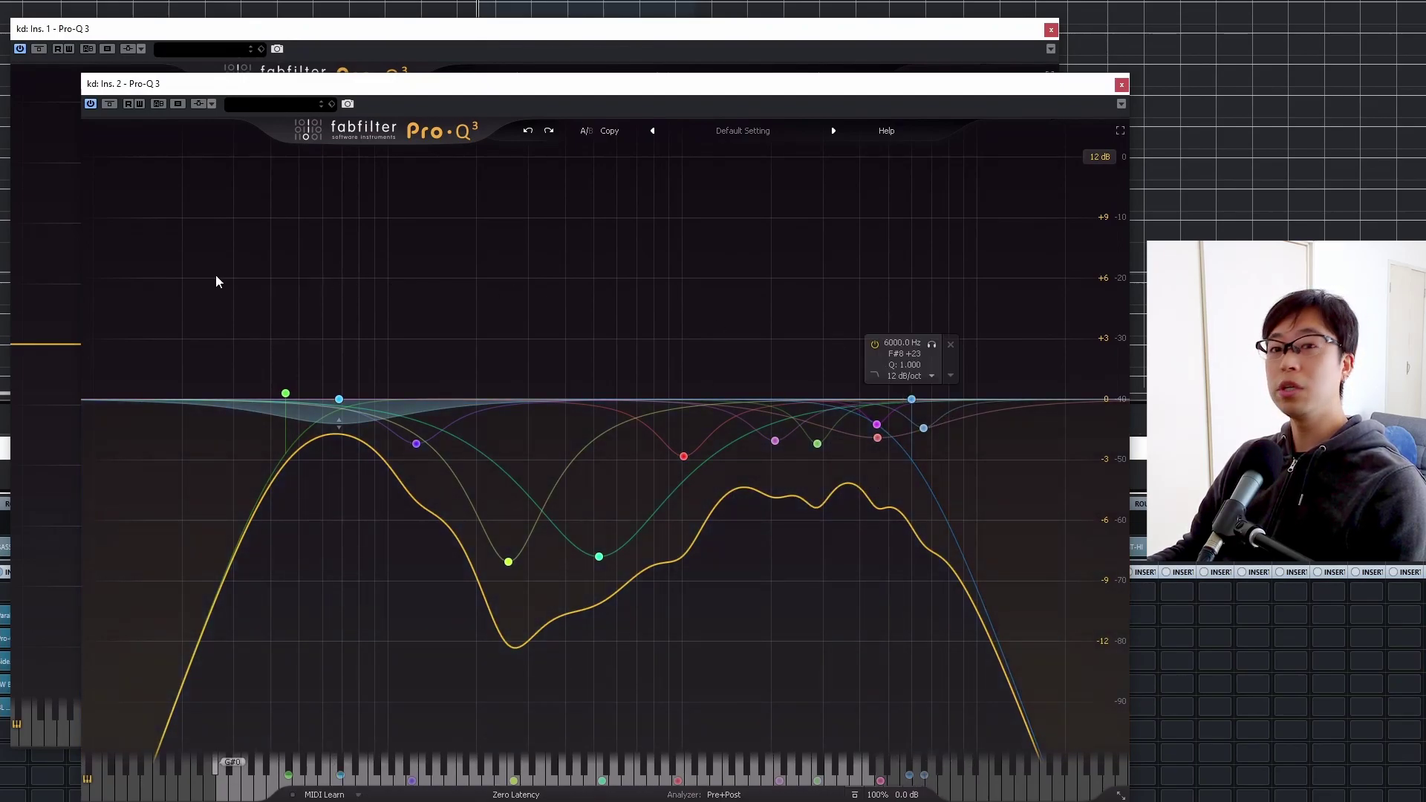
{"action": "left_click_drag", "start_coordinate": [183, 251], "coordinate": [1014, 702]}
{"action": "left_click", "coordinate": [862, 200]}
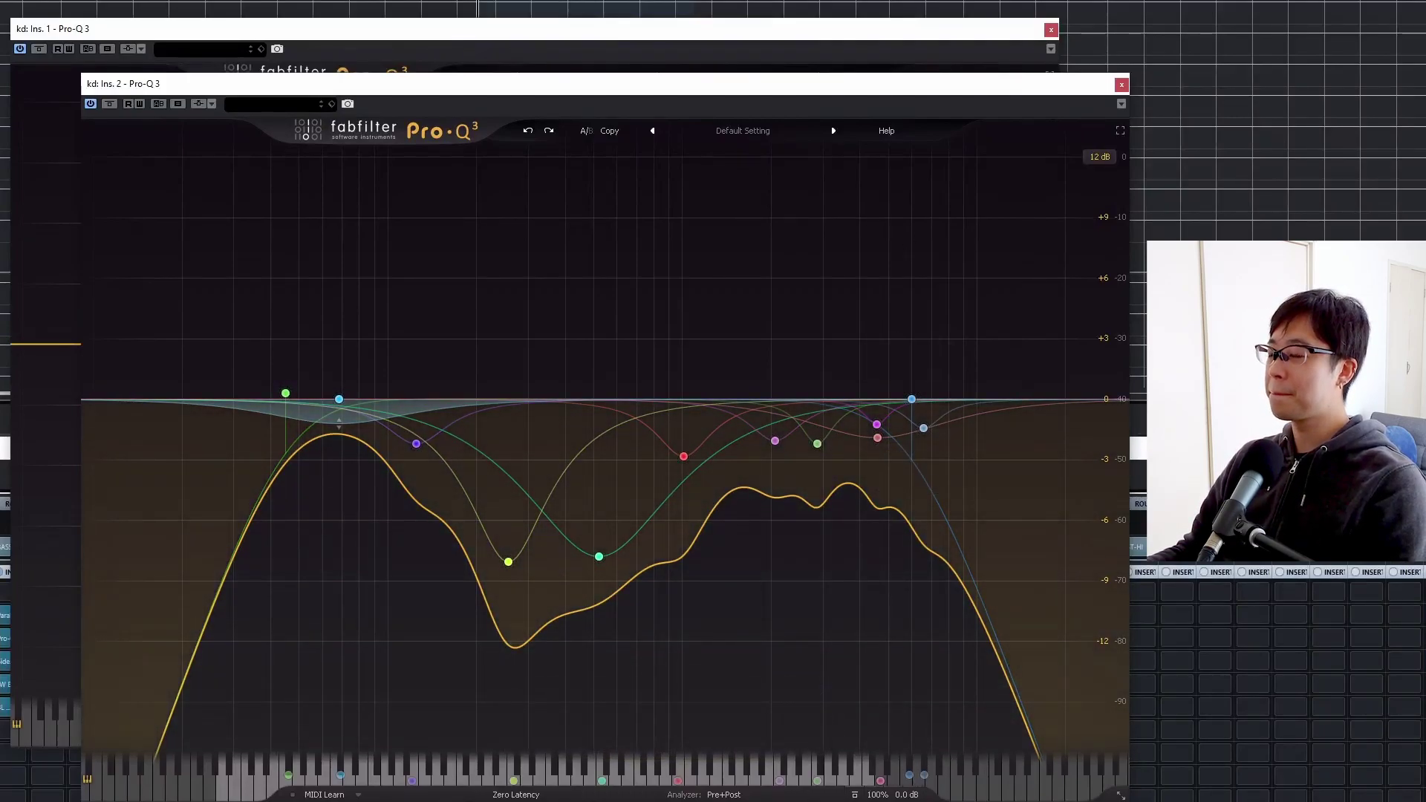
{"action": "key", "text": "space"}
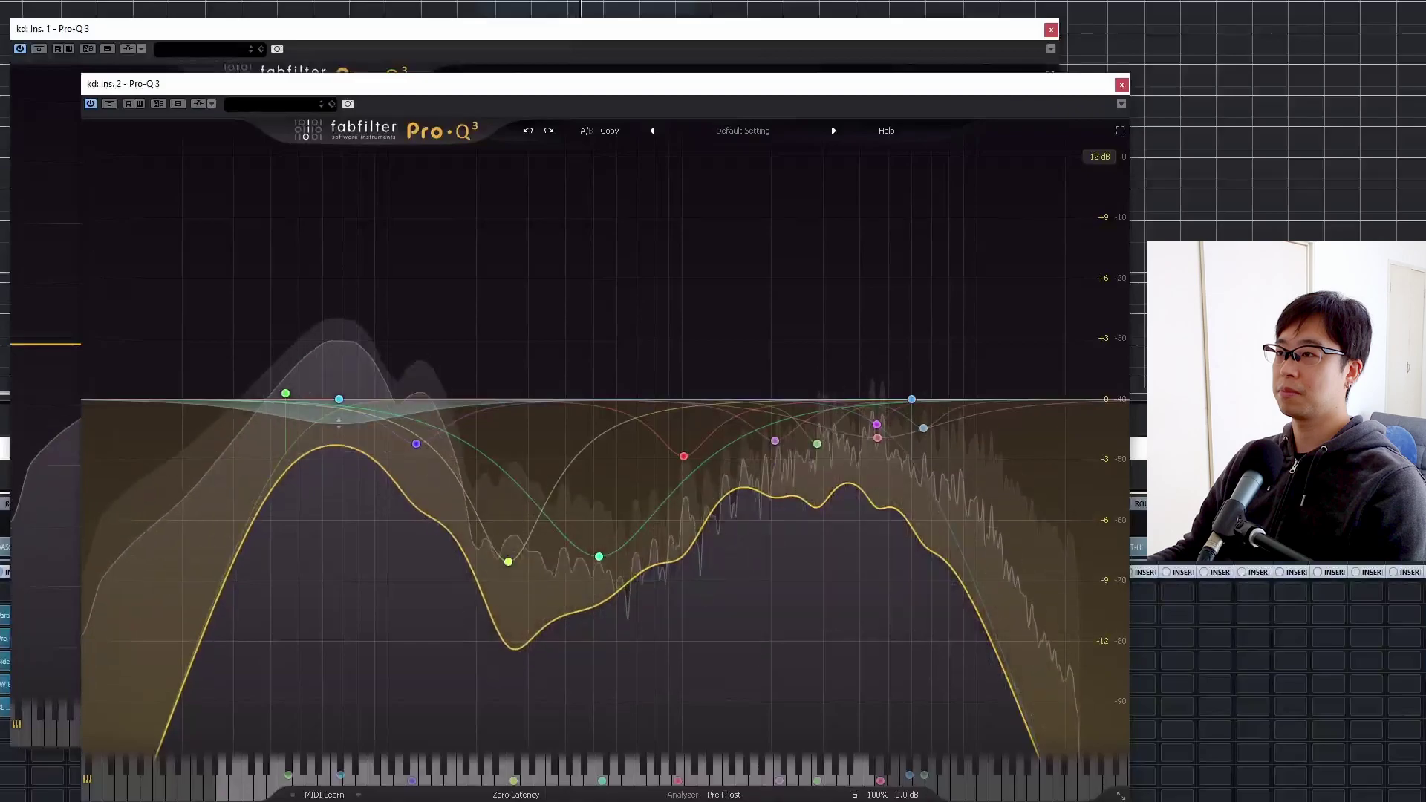
{"action": "key", "text": "space"}
Step: Bypass the 6000 Hz high-cut band in the Ins. 2 Pro-Q 3 and audition the track without it
{"action": "left_click", "coordinate": [911, 399]}
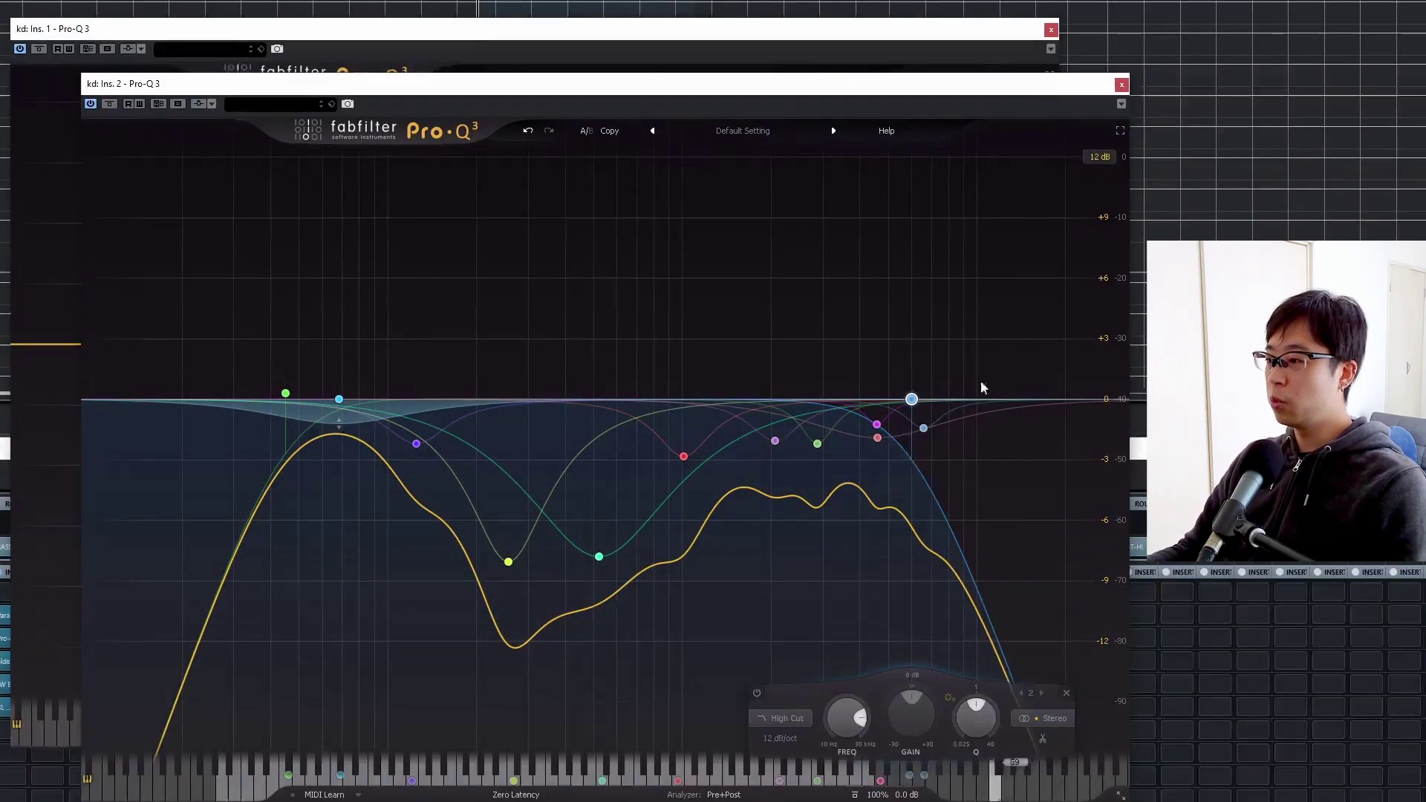
{"action": "mouse_move", "coordinate": [913, 402]}
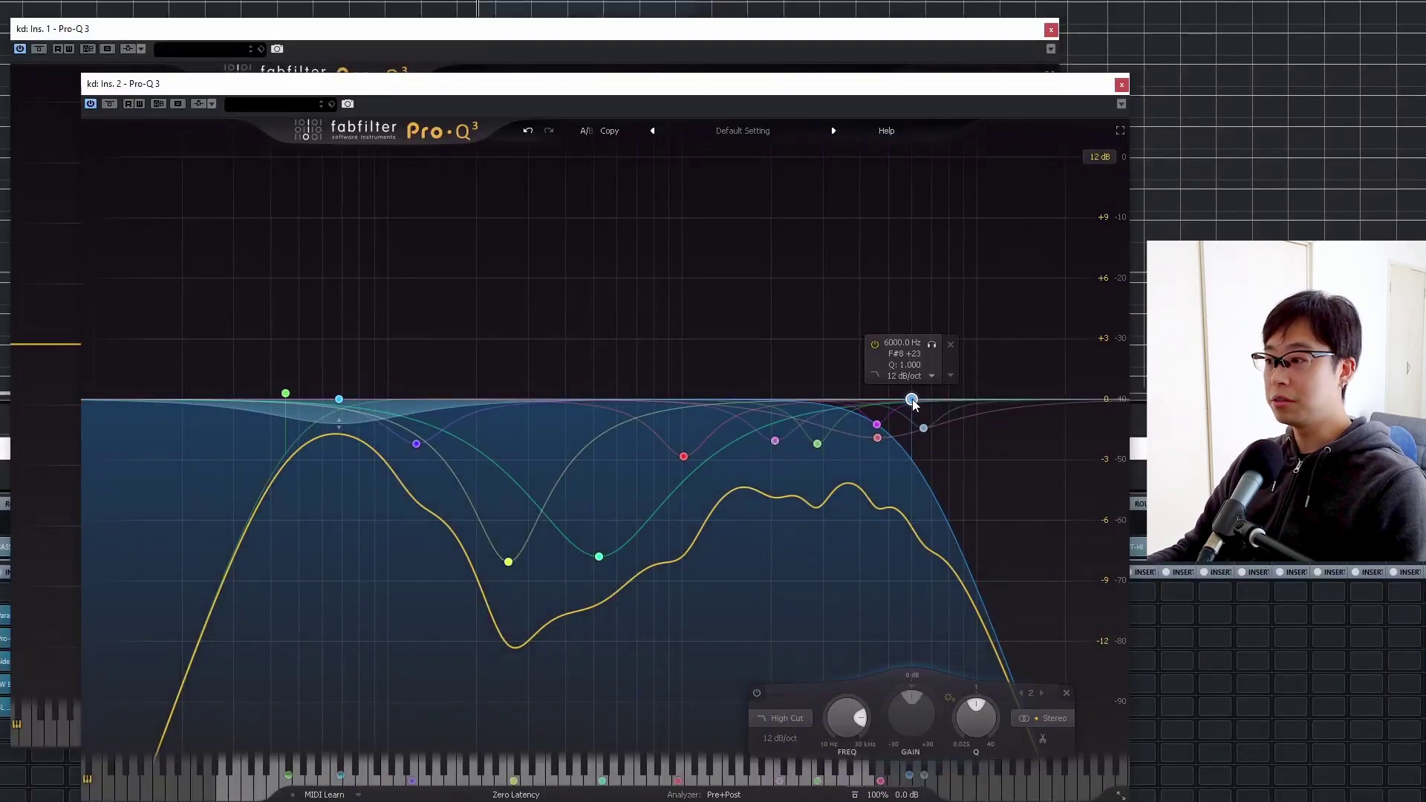
{"action": "left_click", "coordinate": [880, 344]}
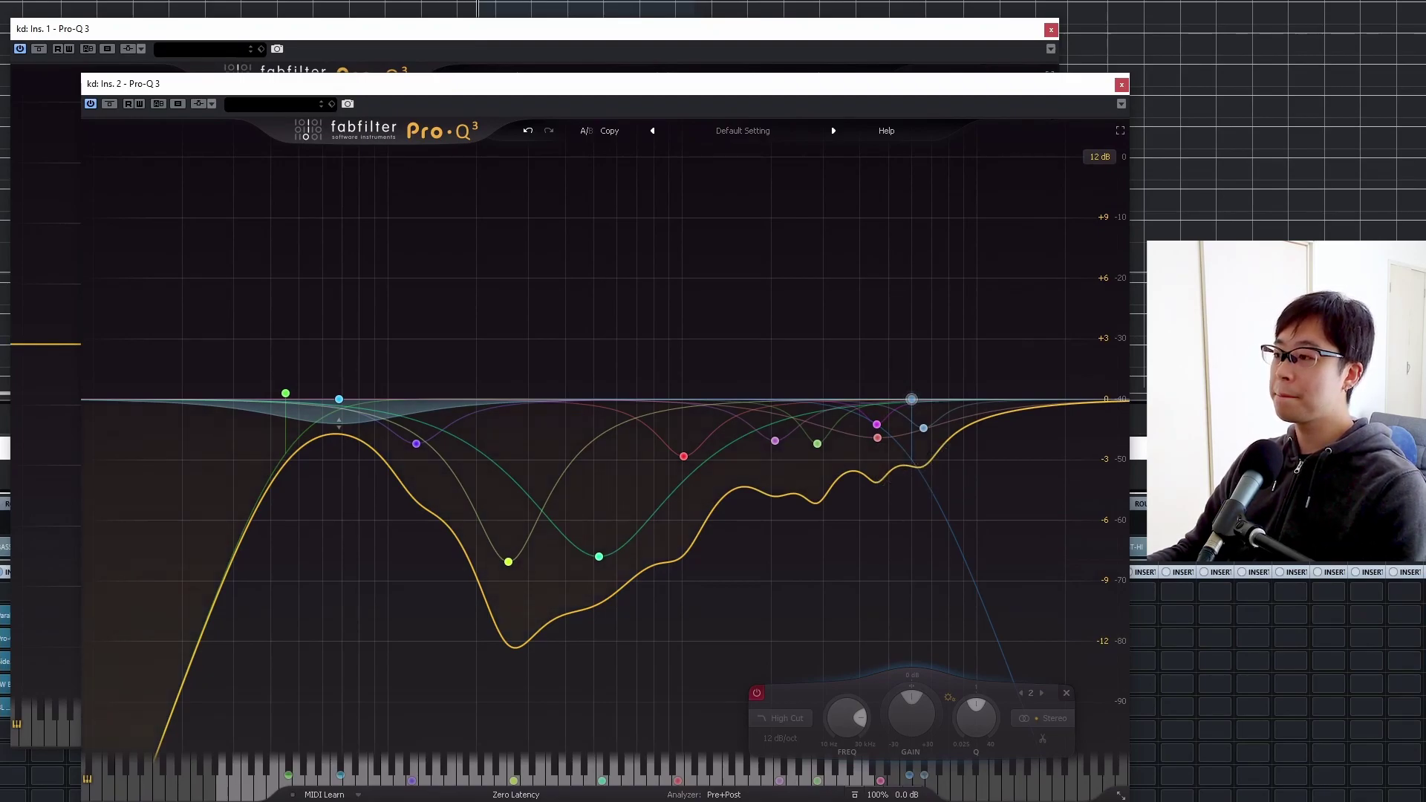
{"action": "key", "text": "space"}
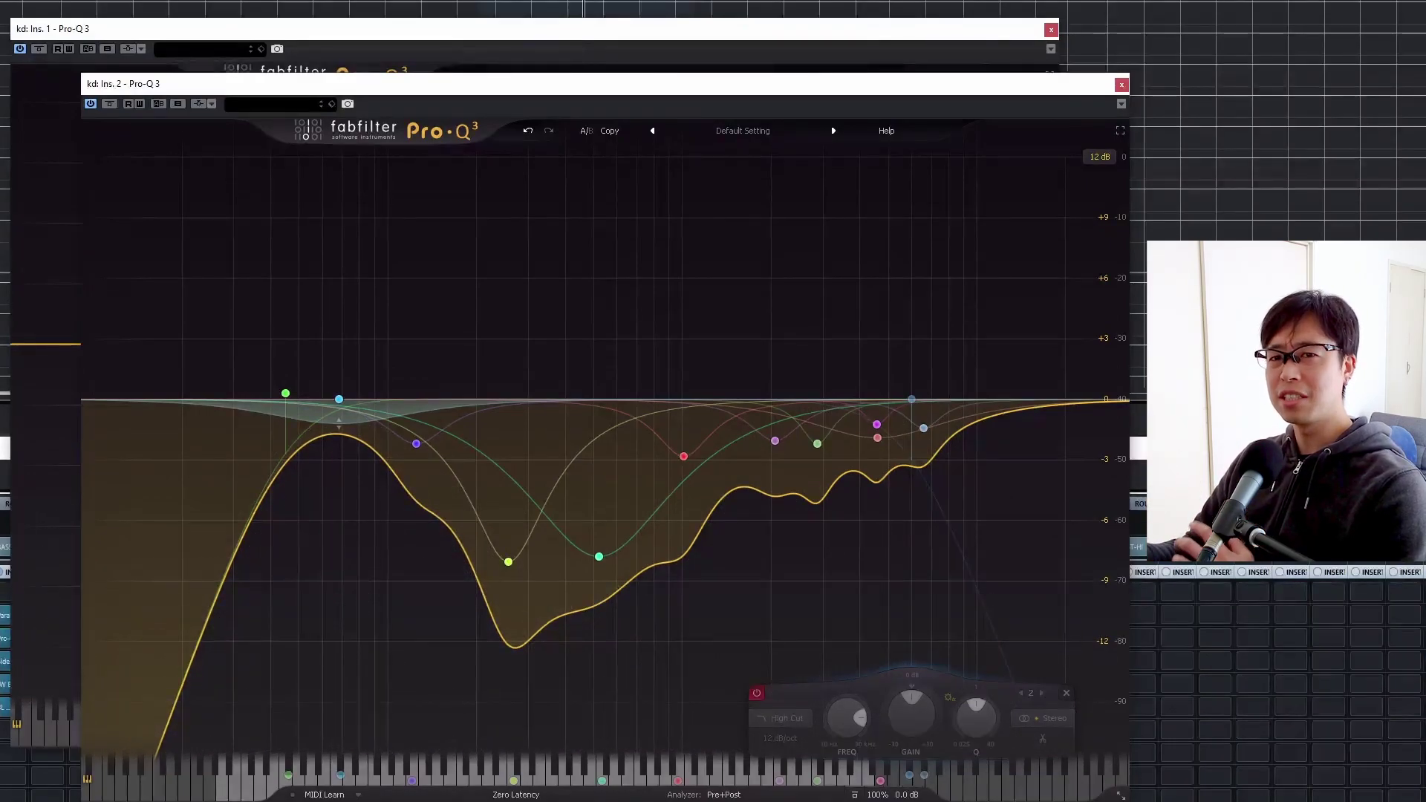
{"action": "mouse_move", "coordinate": [909, 404]}
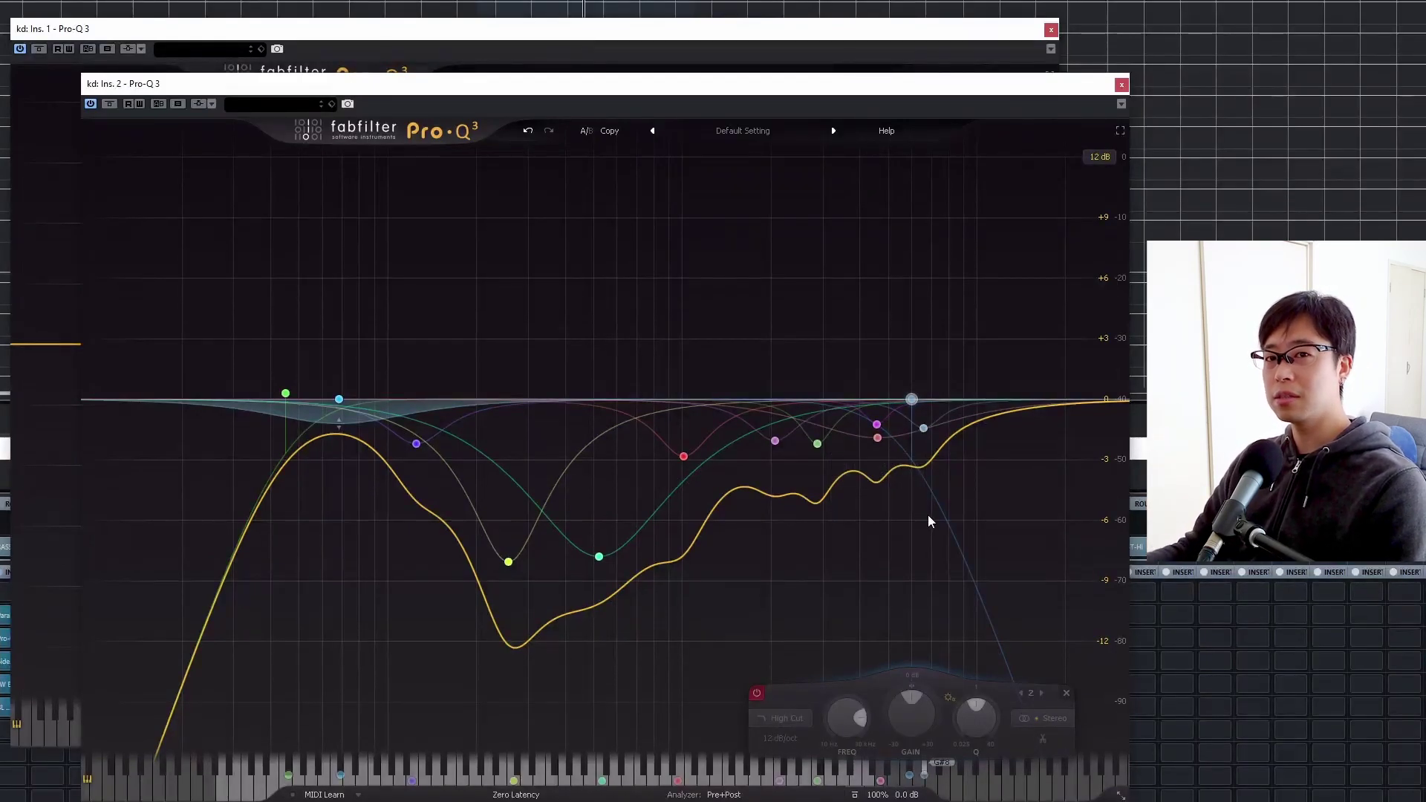
Step: Bring the Ins. 1 Pro-Q 3 to the front, enable its high-cut band and start playback
{"action": "left_click", "coordinate": [781, 30]}
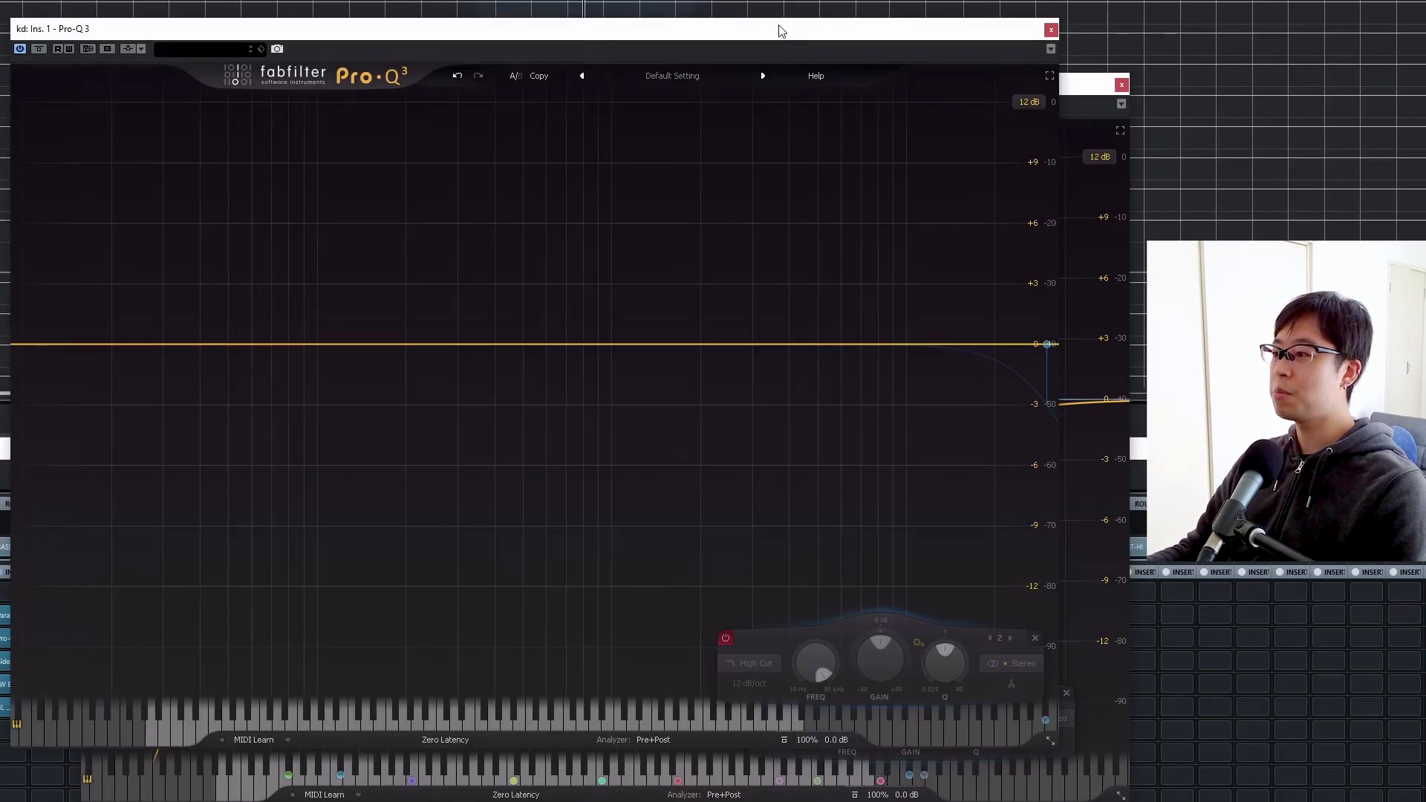
{"action": "left_click", "coordinate": [934, 289]}
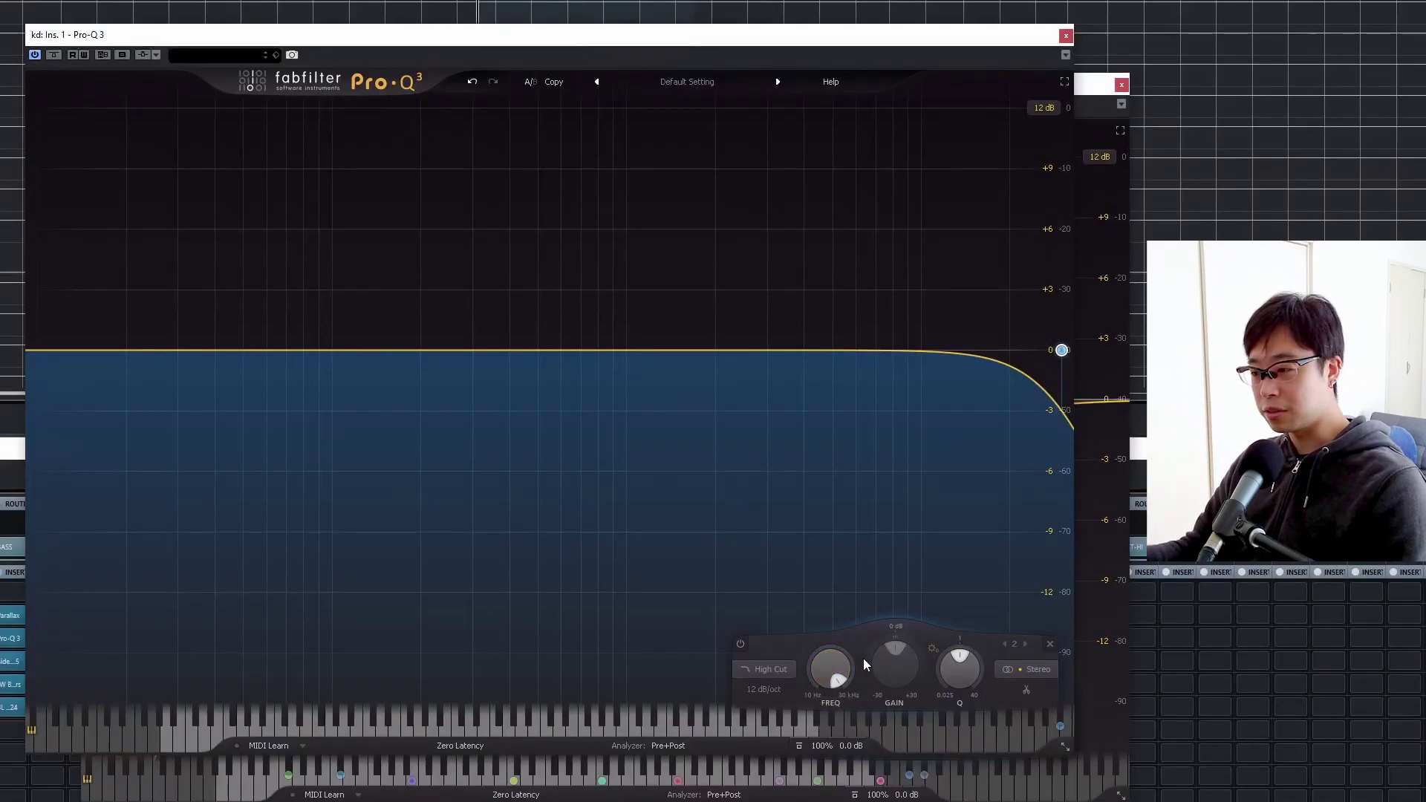
{"action": "key", "text": "space"}
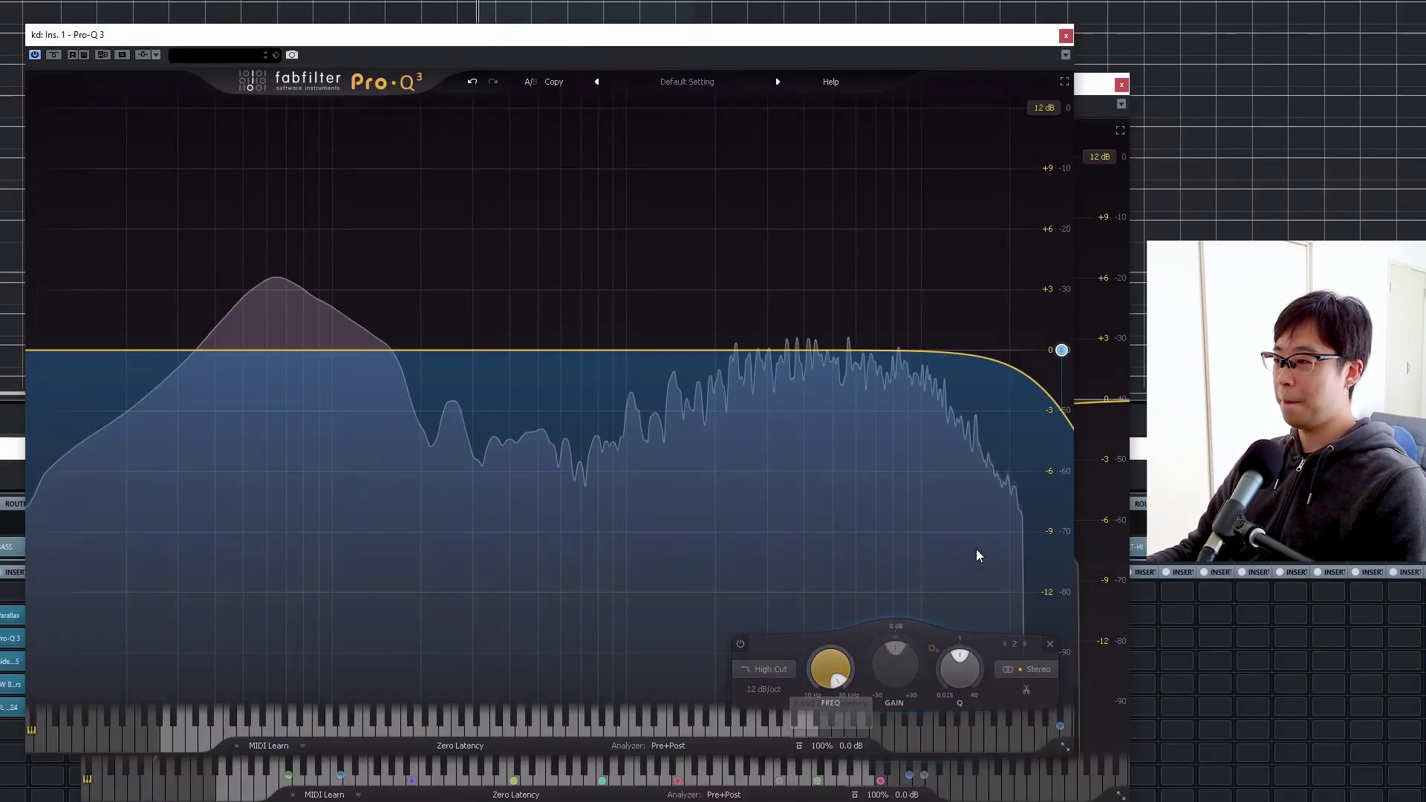
Step: Lower the Ins. 1 high cut while listening, set its frequency to 10 kHz and audition the result
{"action": "mouse_move", "coordinate": [1063, 347]}
{"action": "left_click_drag", "start_coordinate": [1064, 351], "coordinate": [919, 353]}
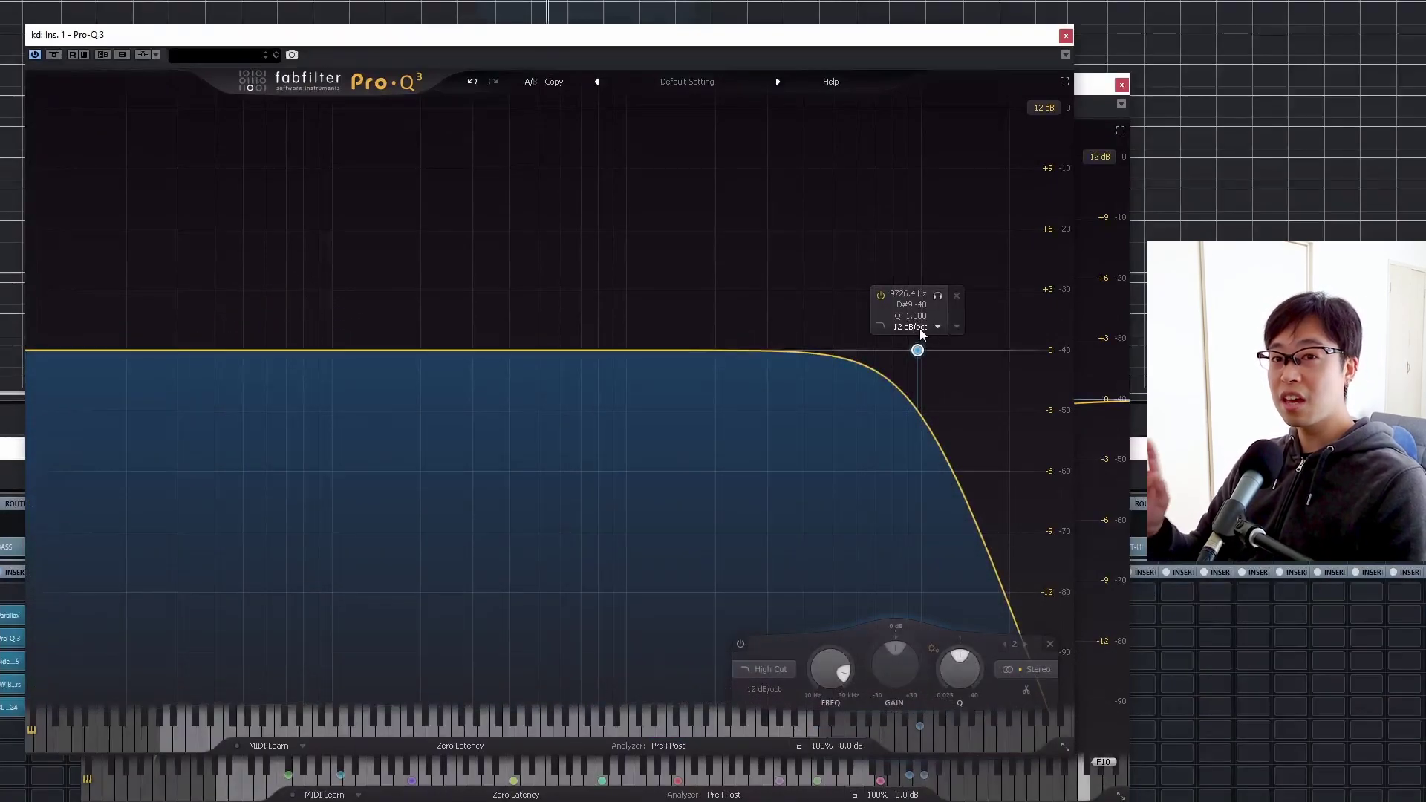
{"action": "mouse_move", "coordinate": [919, 328]}
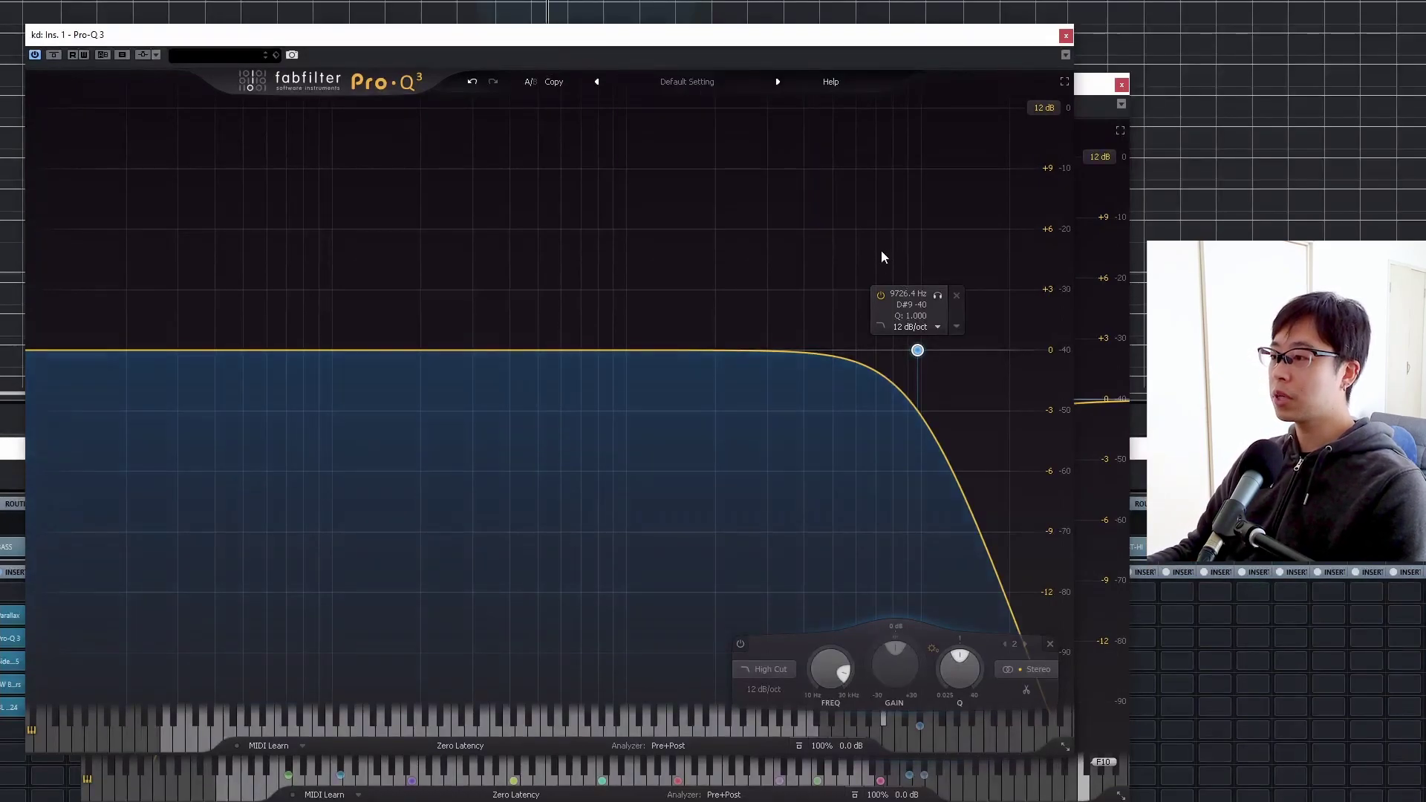
{"action": "double_click", "coordinate": [904, 294]}
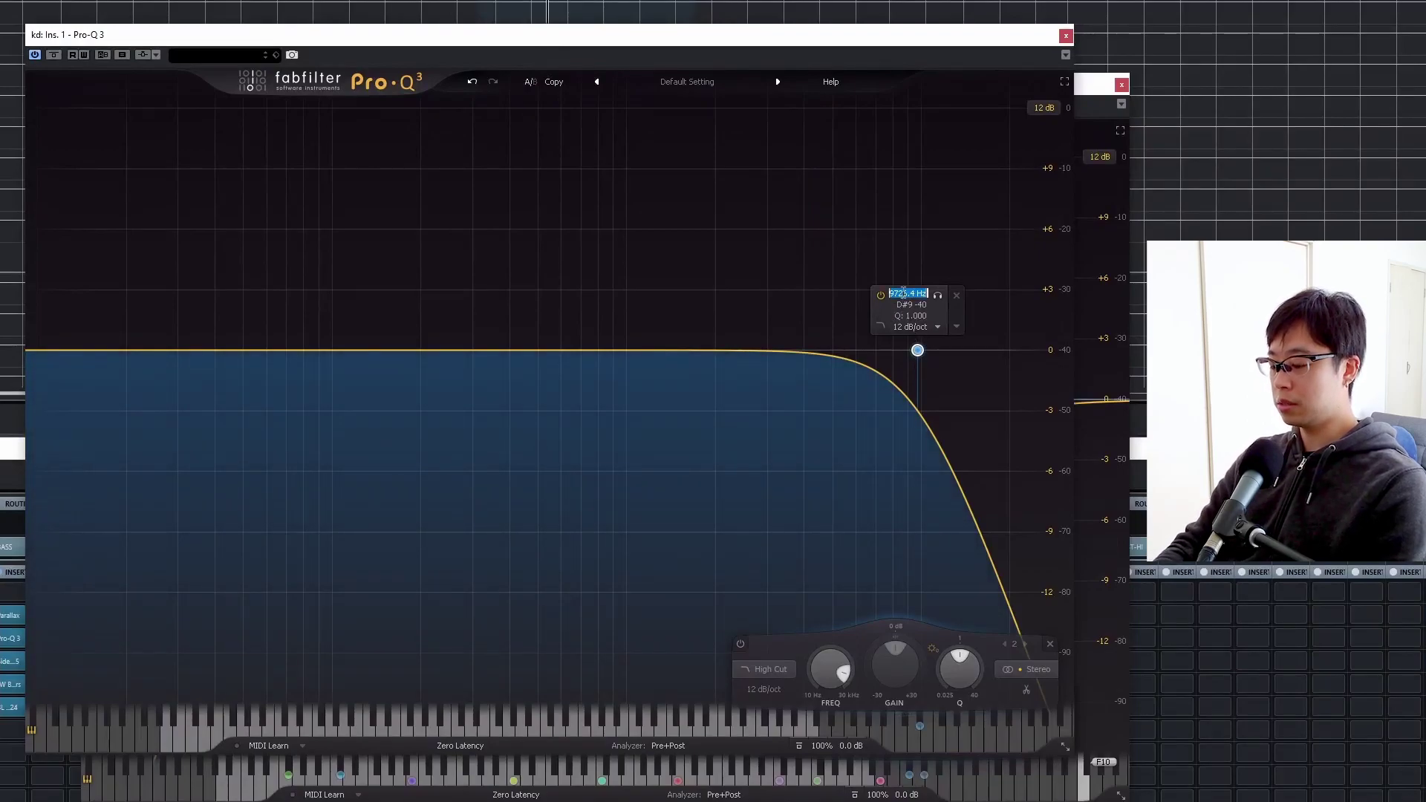
{"action": "type", "text": "10k"}
{"action": "key", "text": "Return"}
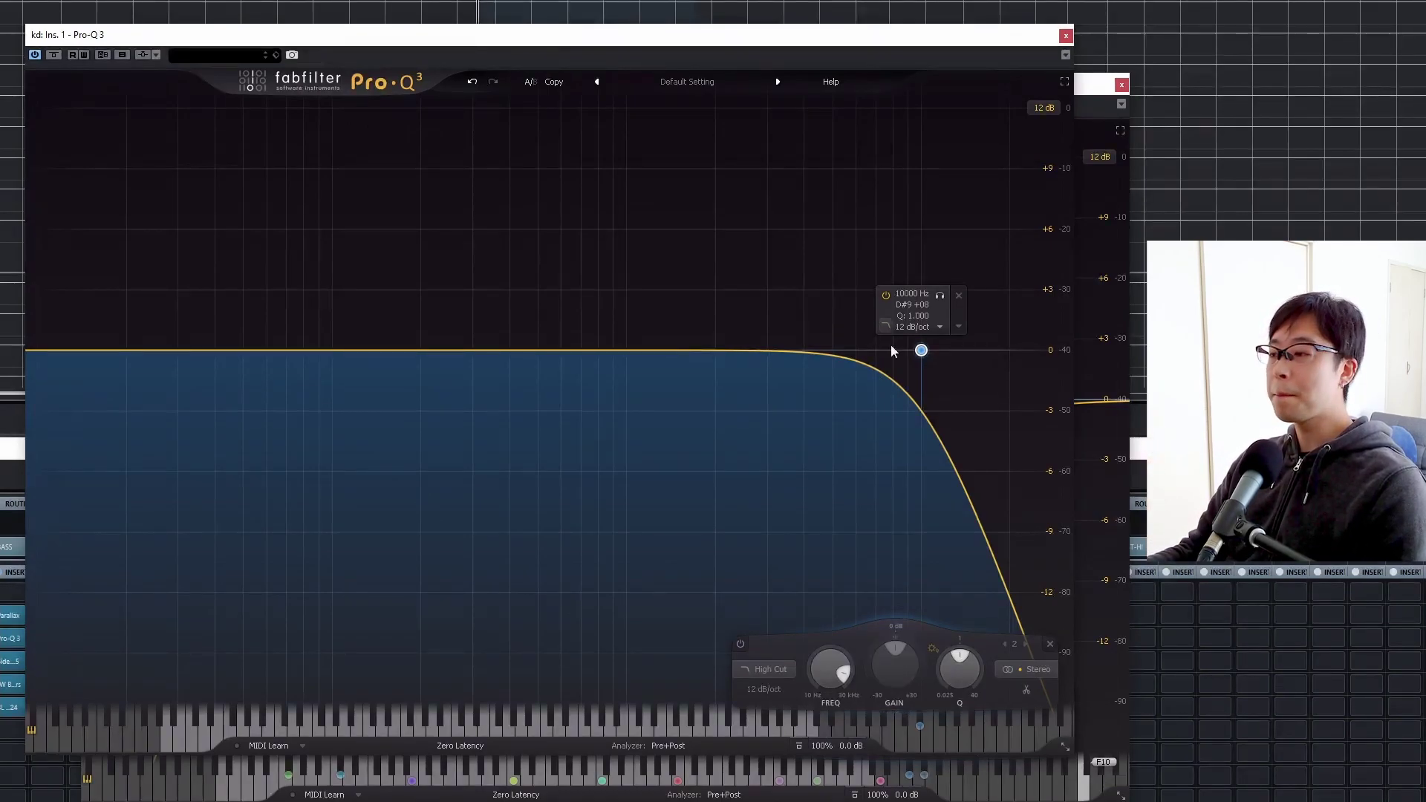
{"action": "key", "text": "space"}
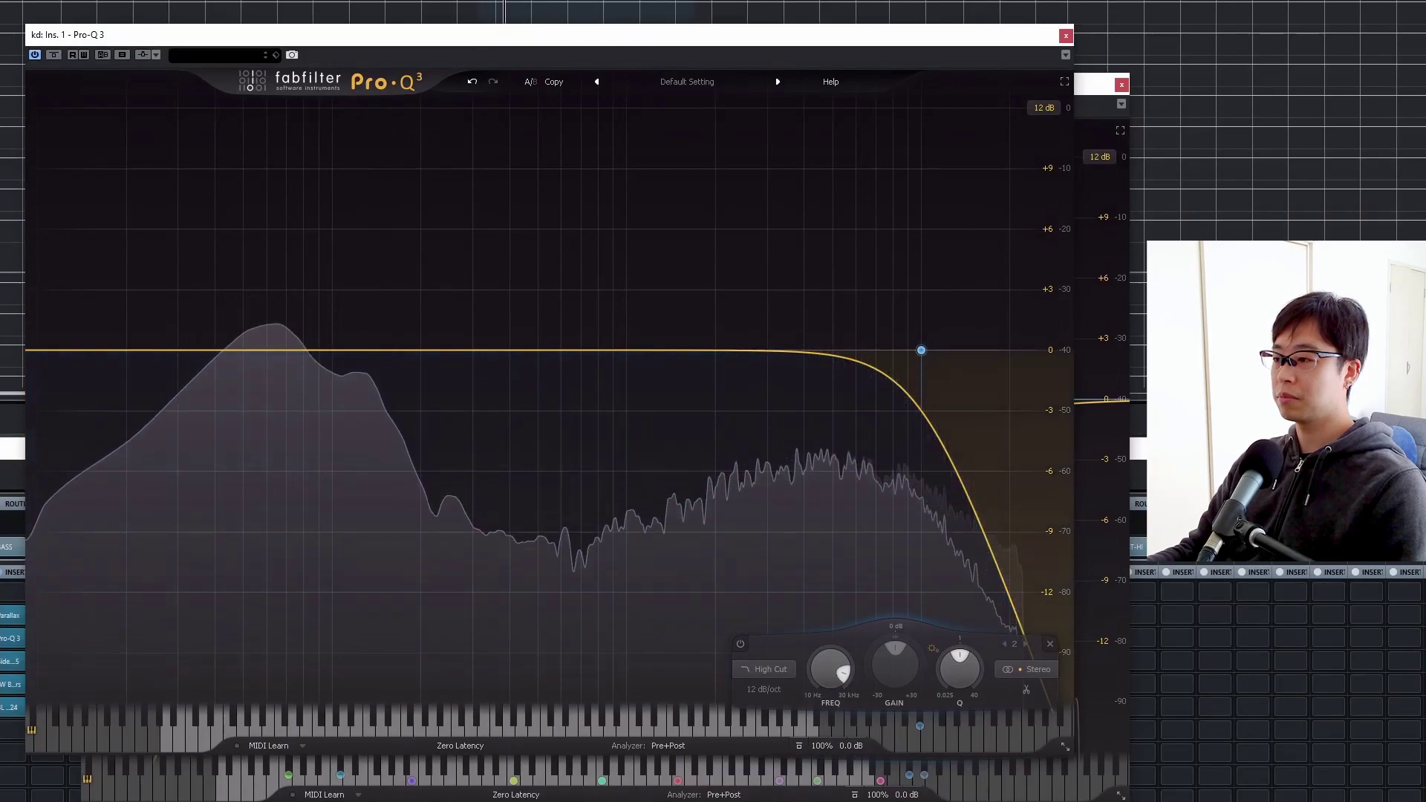
{"action": "key", "text": "space"}
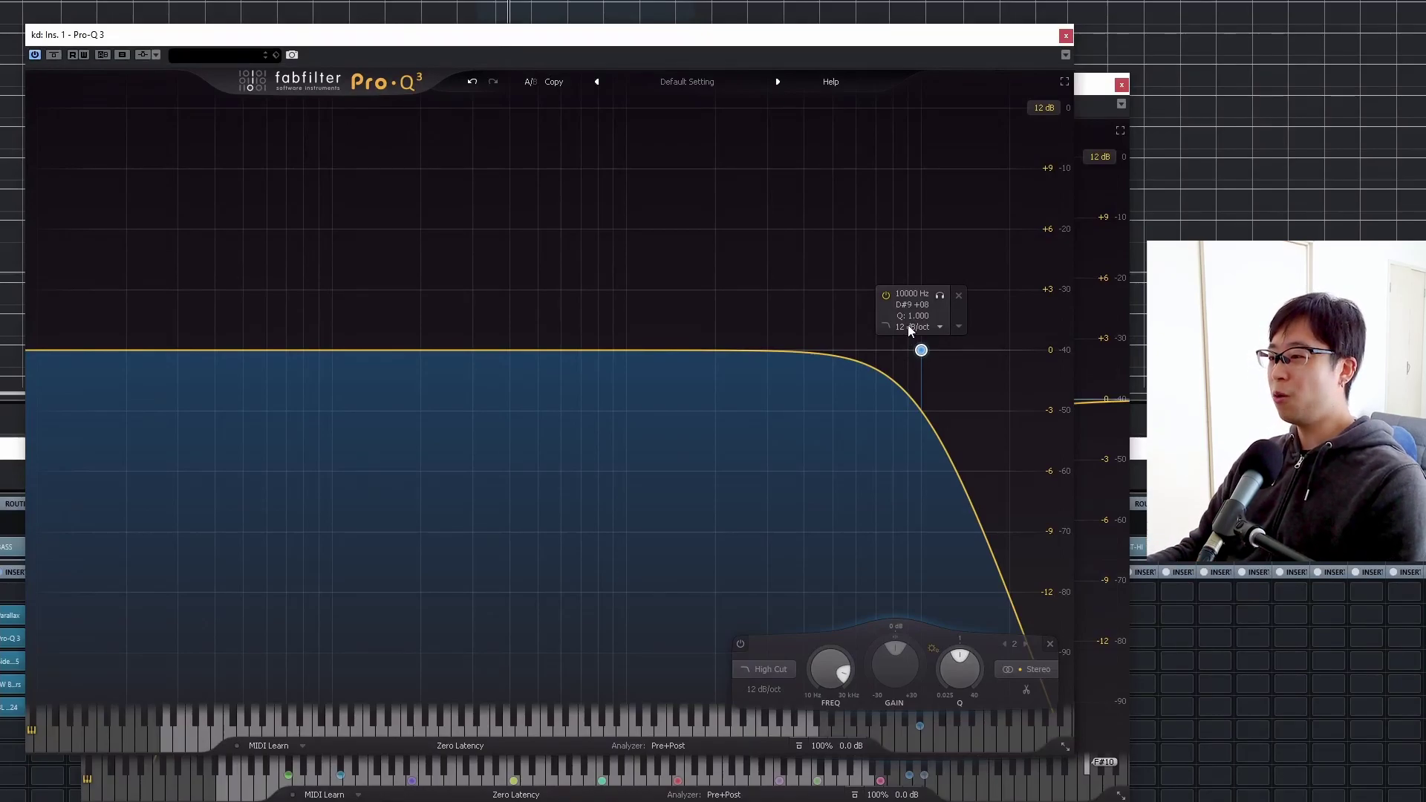
Step: Change the 10 kHz band's filter type to Low Cut and listen to only the high frequencies
{"action": "left_click", "coordinate": [771, 669]}
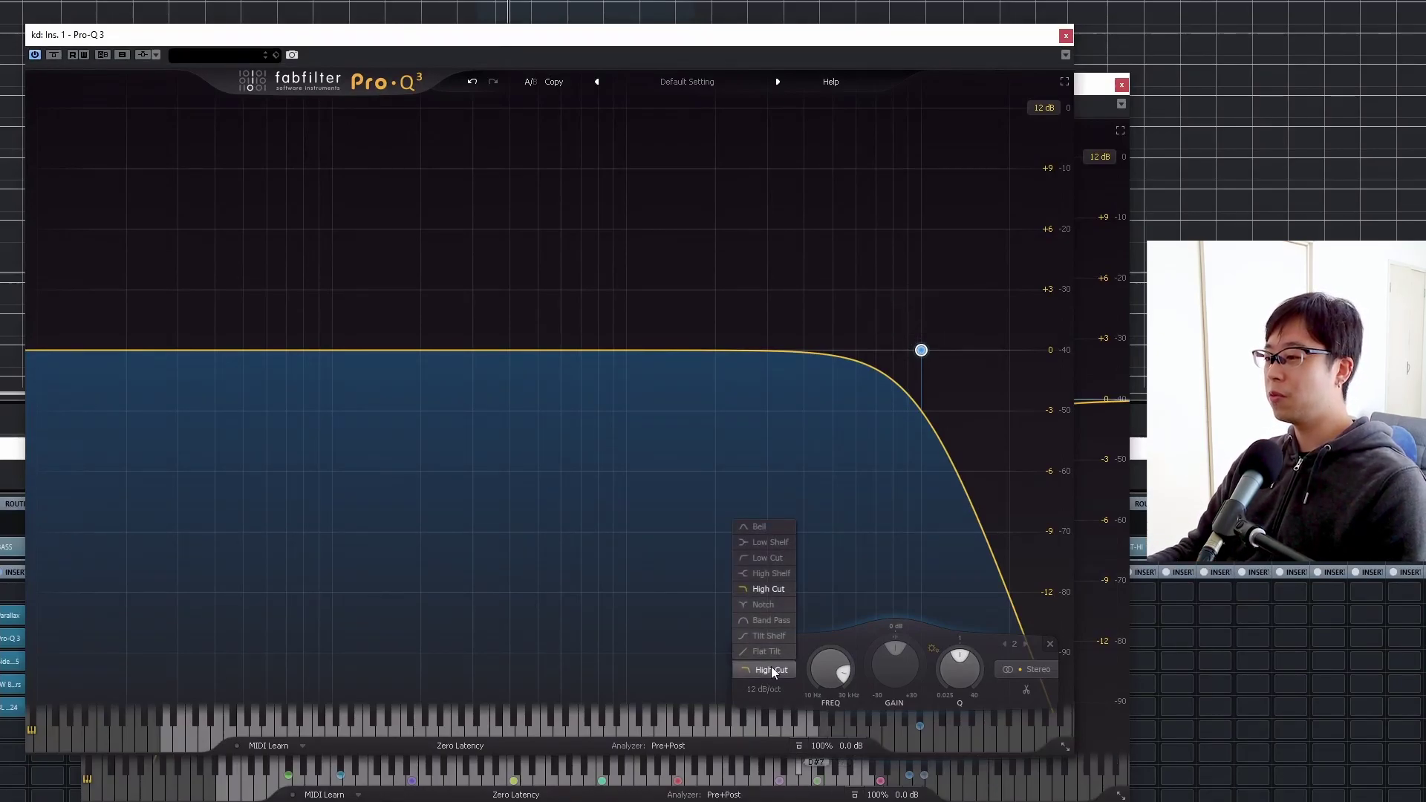
{"action": "left_click", "coordinate": [769, 554]}
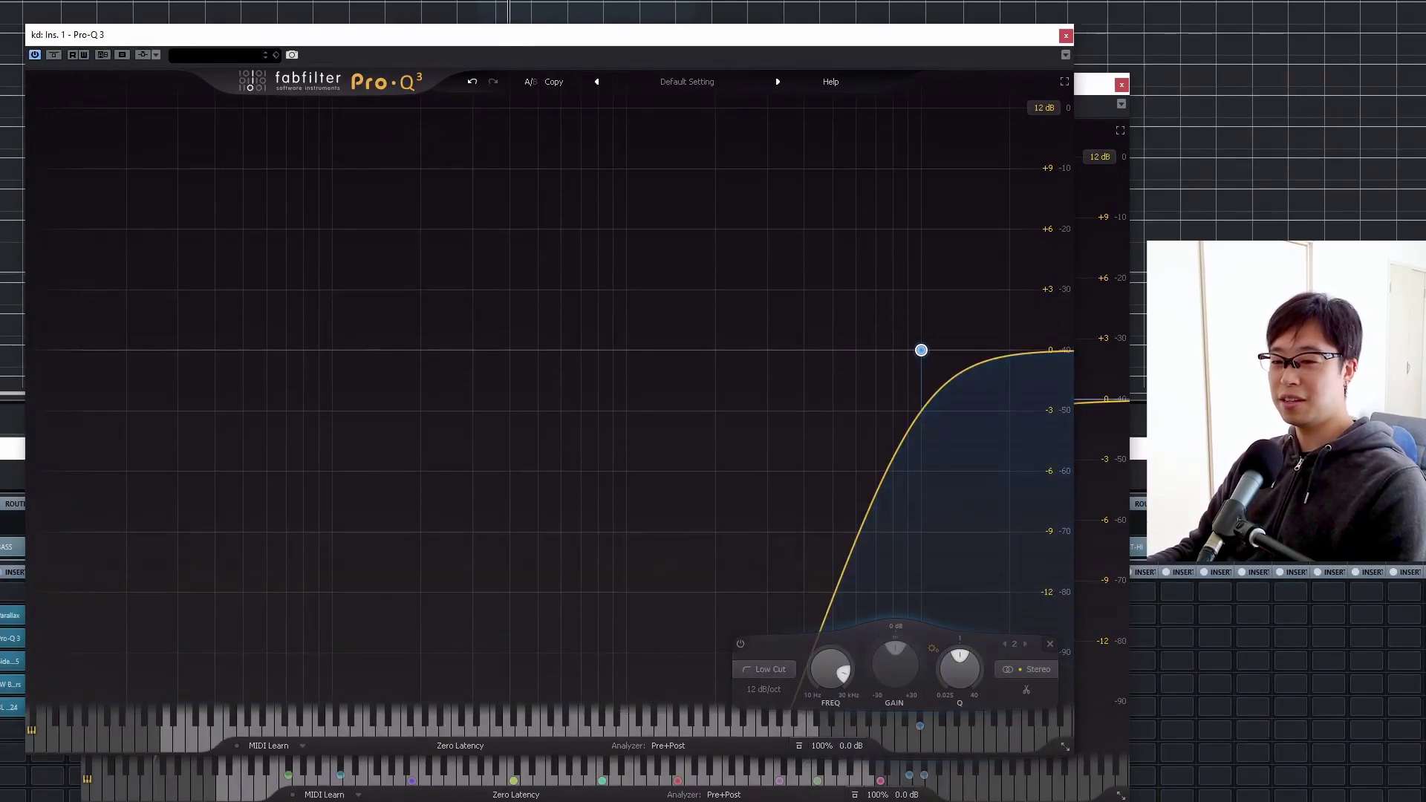
{"action": "mouse_move", "coordinate": [940, 226]}
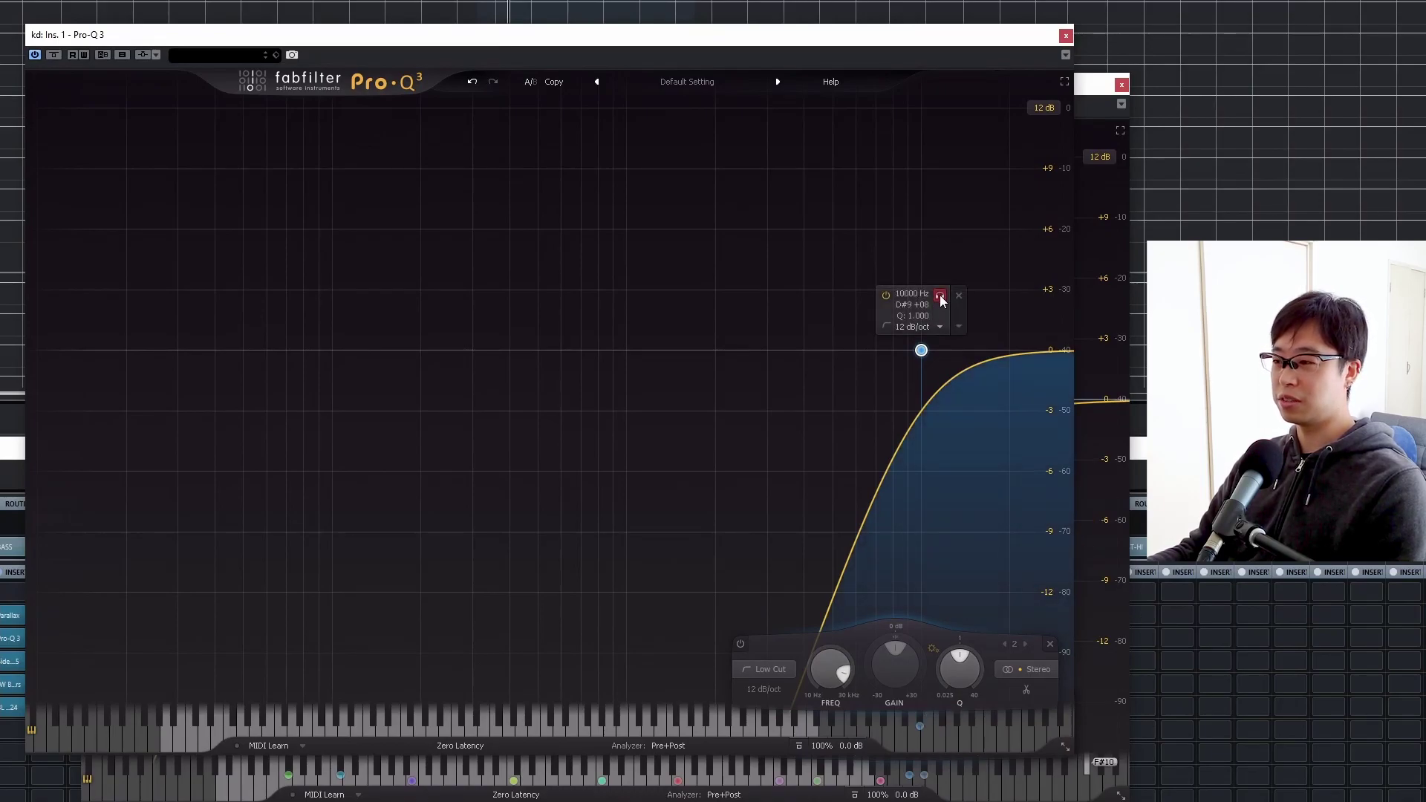
{"action": "key", "text": "space"}
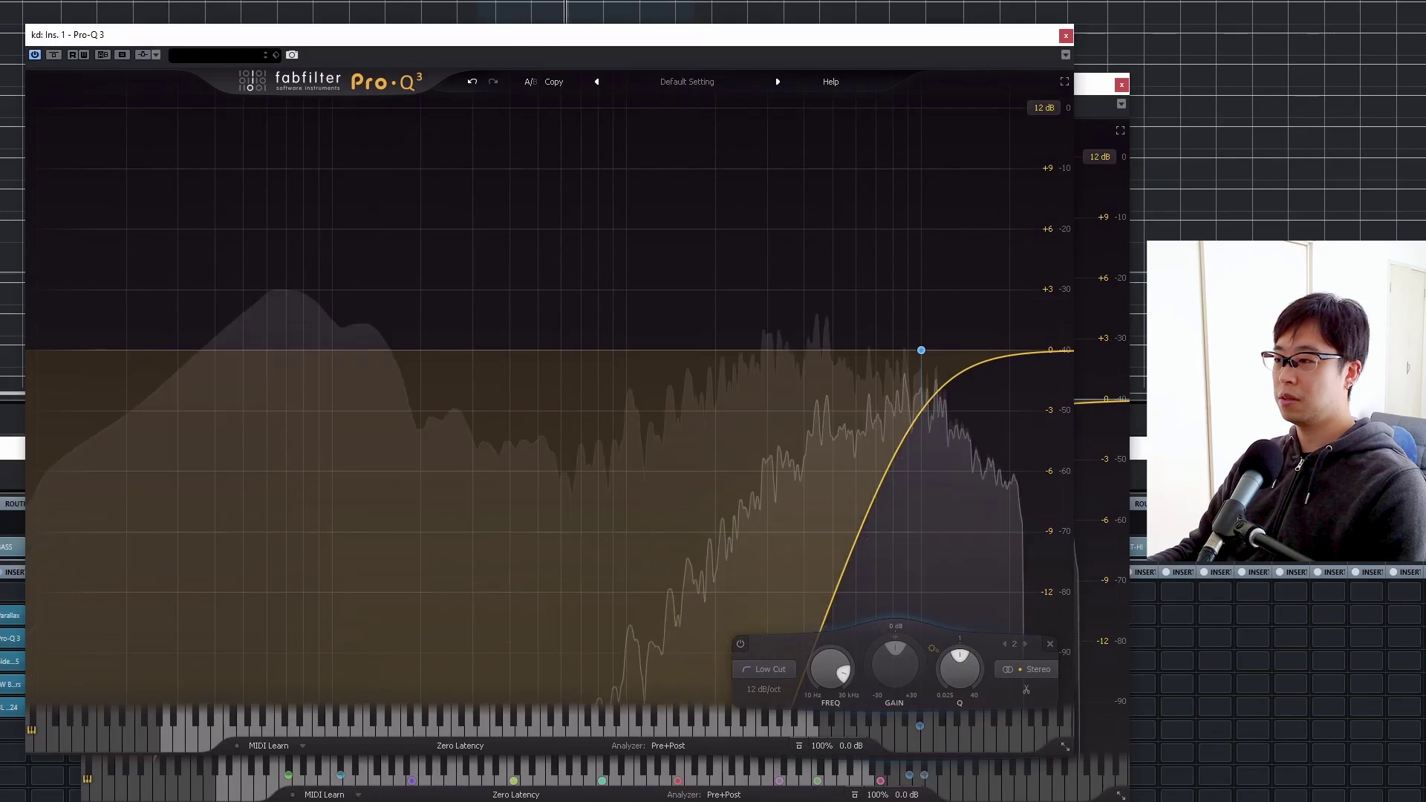
{"action": "key", "text": "space"}
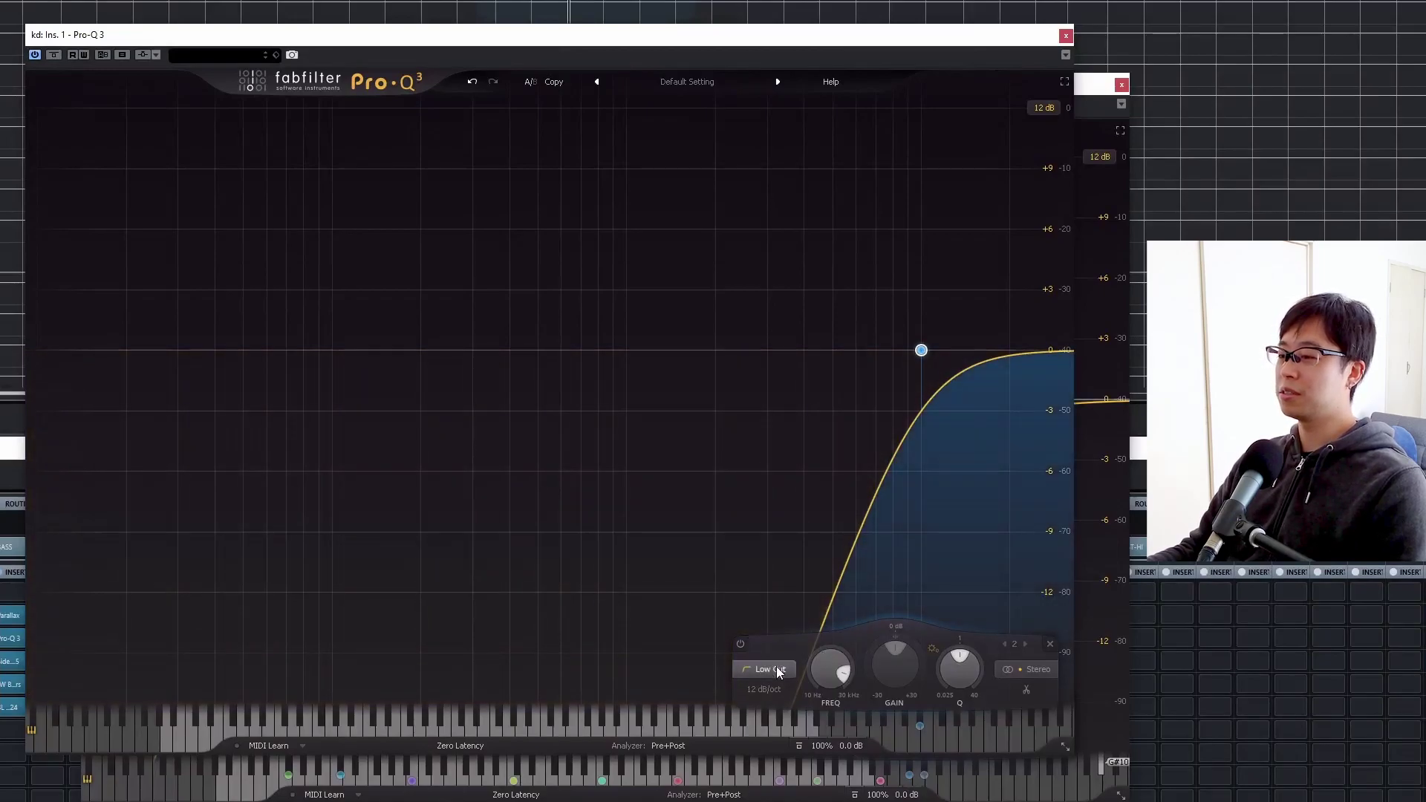
Step: Switch the 10 kHz band's filter type back to High Cut and audition the track again
{"action": "left_click", "coordinate": [772, 669]}
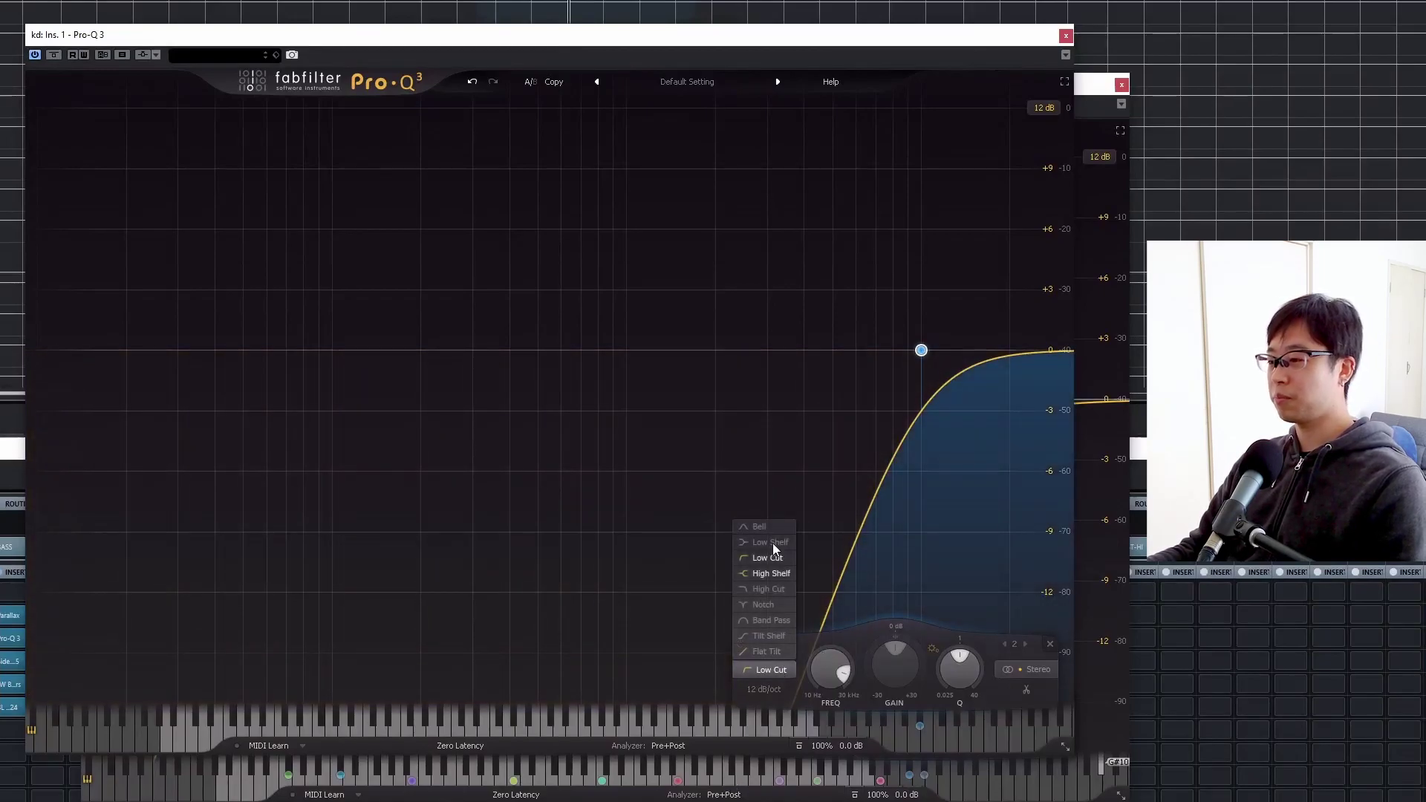
{"action": "left_click", "coordinate": [770, 588]}
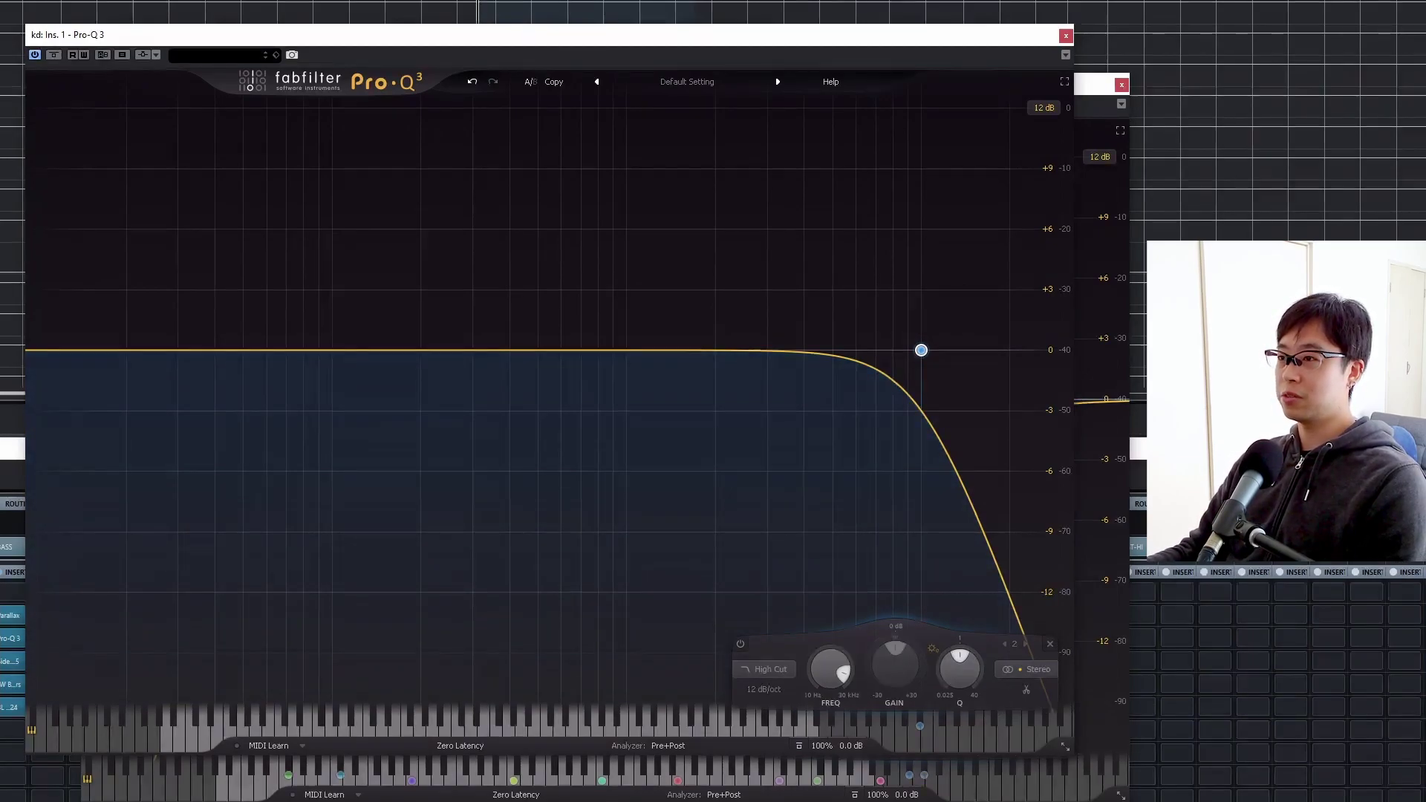
{"action": "key", "text": "space"}
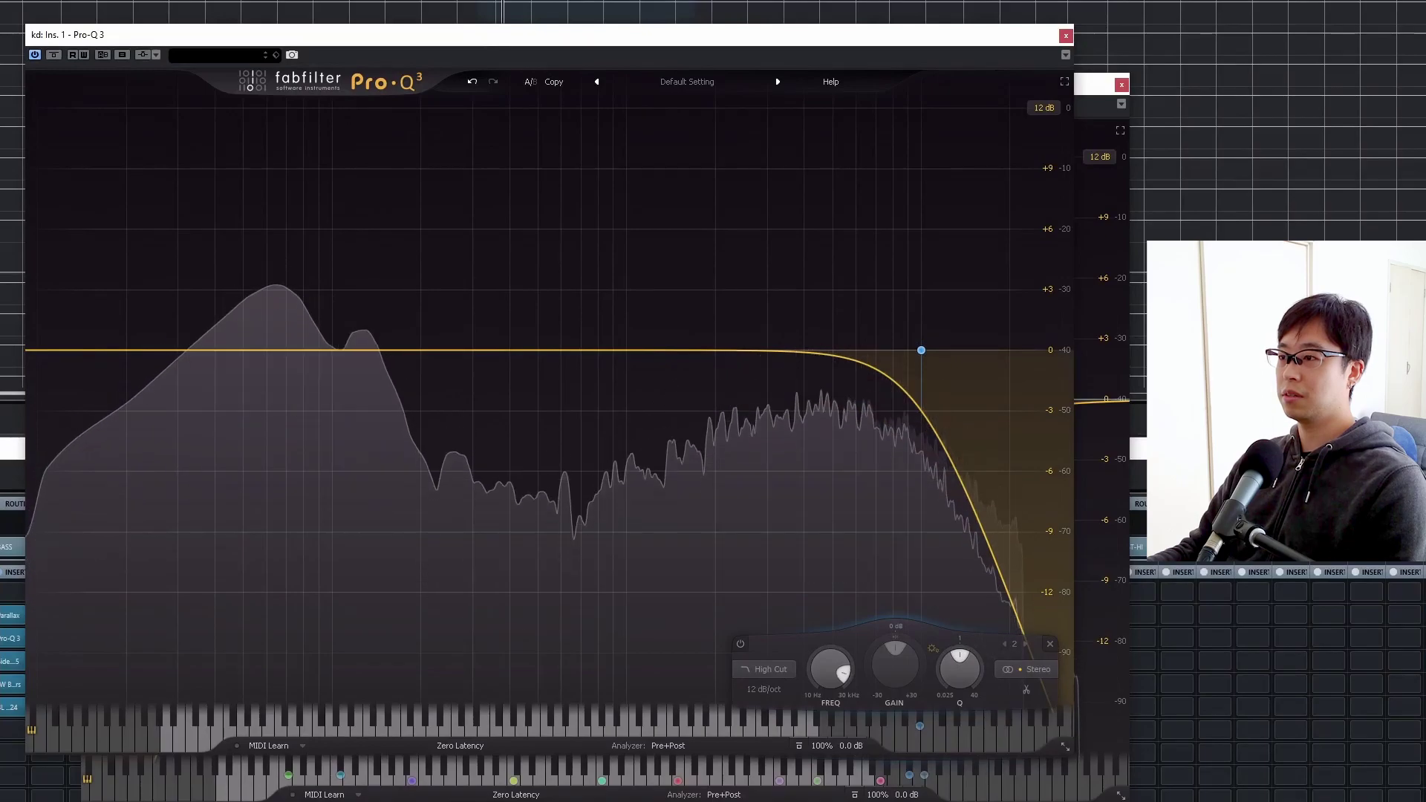
{"action": "key", "text": "space"}
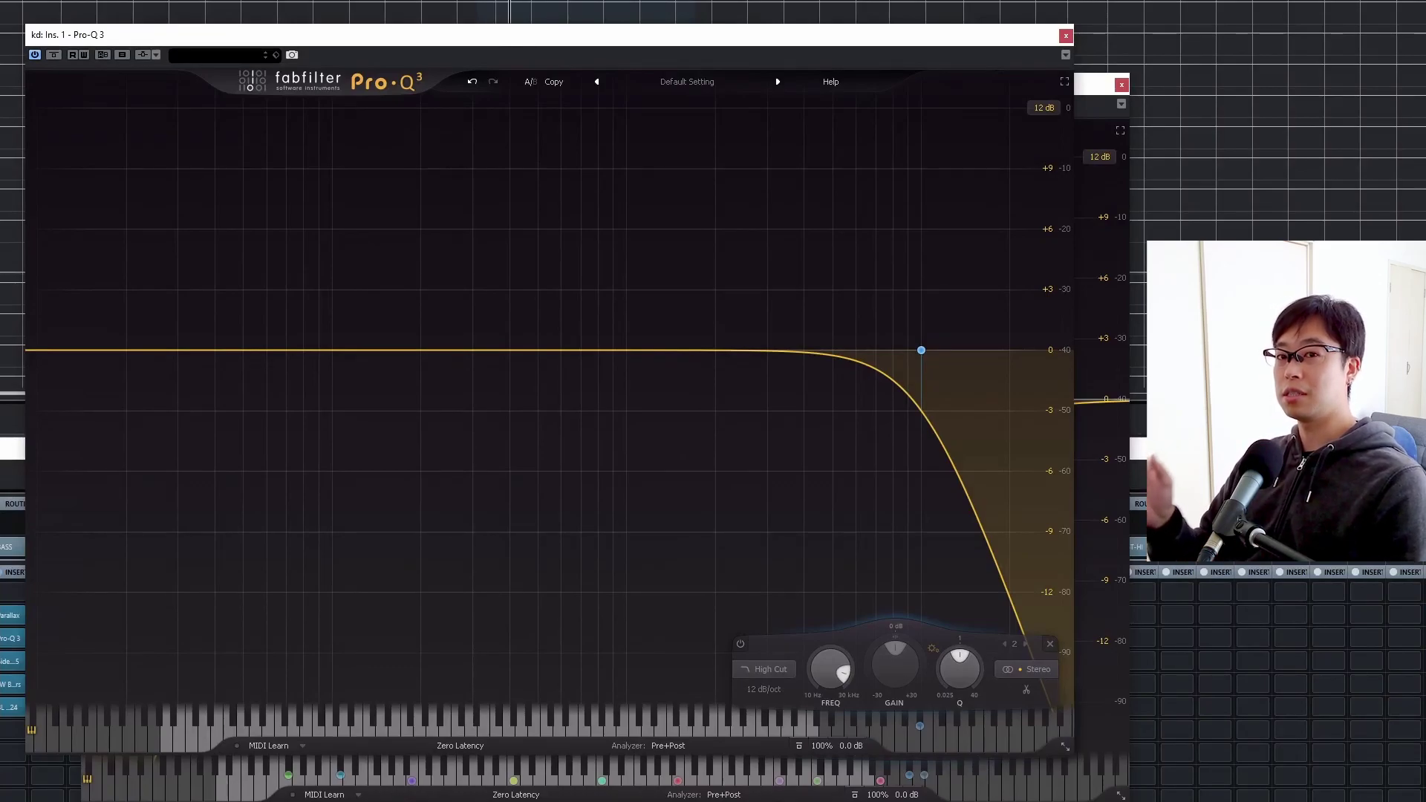
Step: Sweep the high cut lower during playback, set its frequency to 6000 Hz and audition the result
{"action": "mouse_move", "coordinate": [921, 351]}
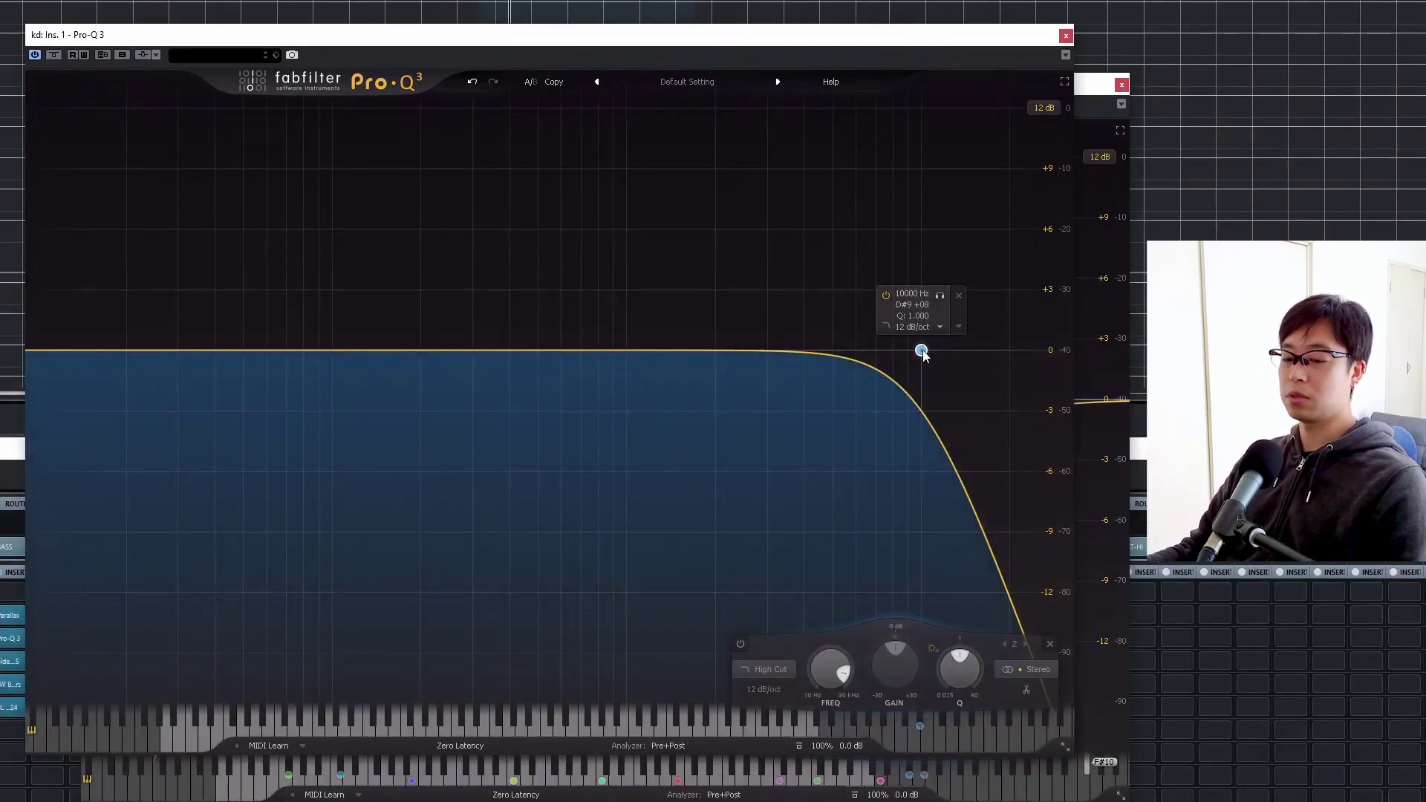
{"action": "key", "text": "space"}
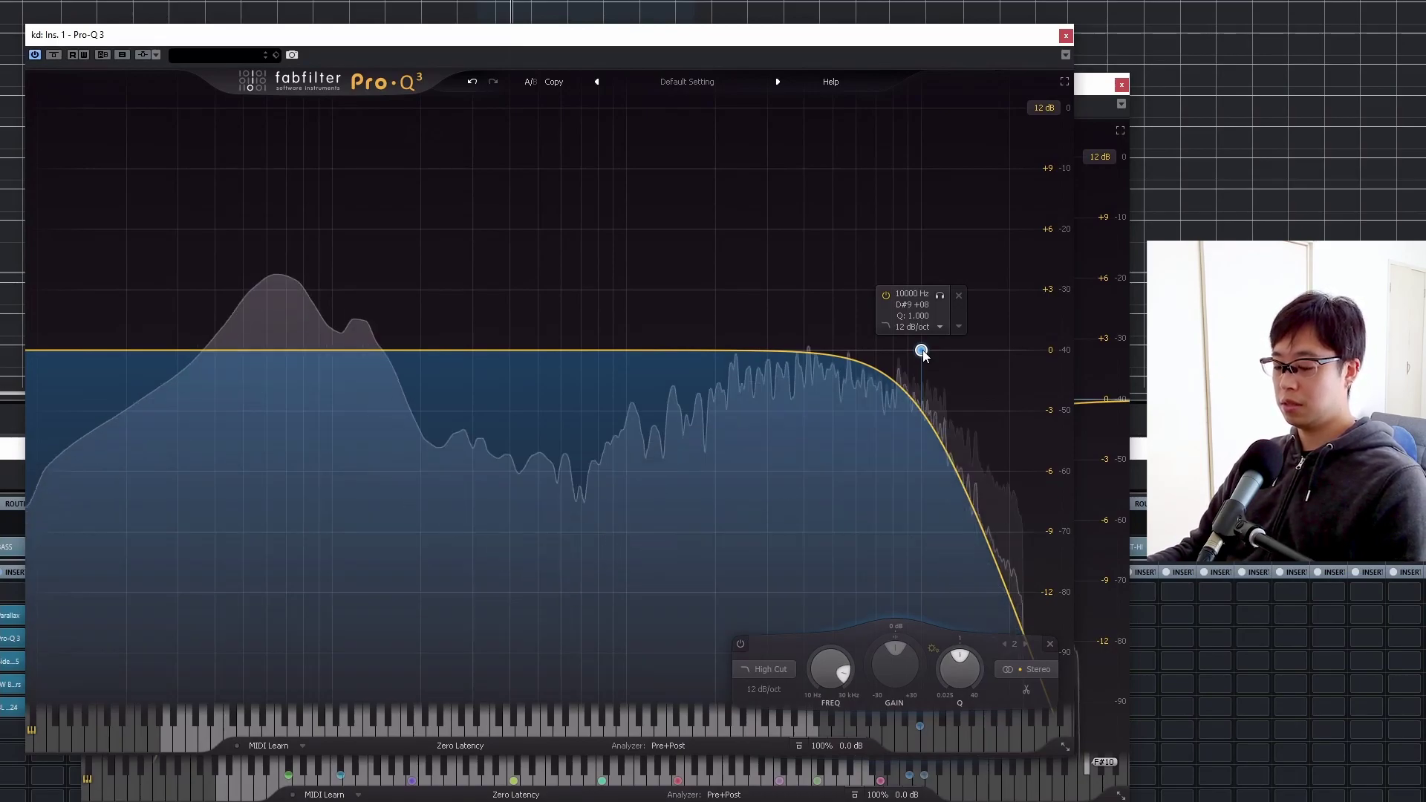
{"action": "left_click_drag", "start_coordinate": [921, 351], "coordinate": [854, 360]}
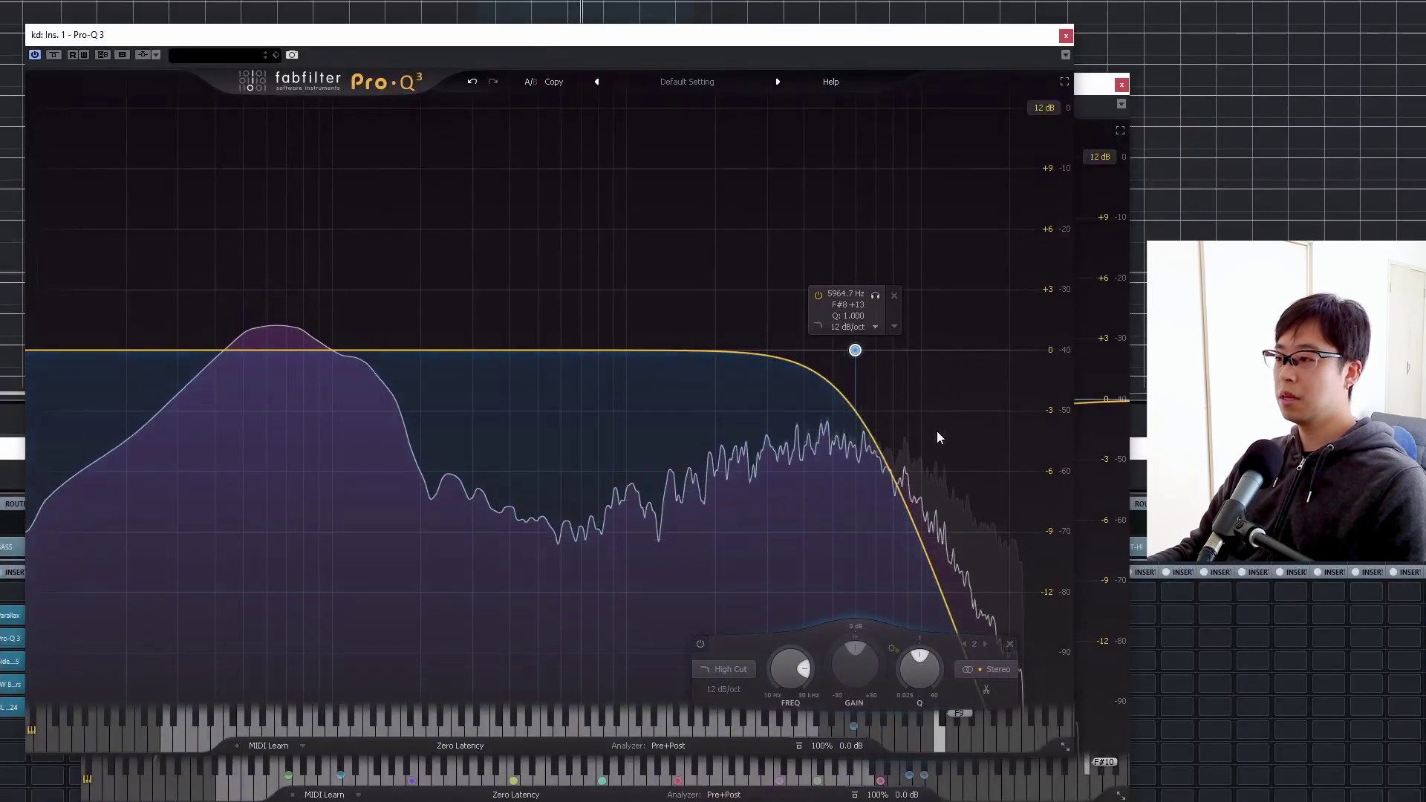
{"action": "left_click", "coordinate": [854, 292]}
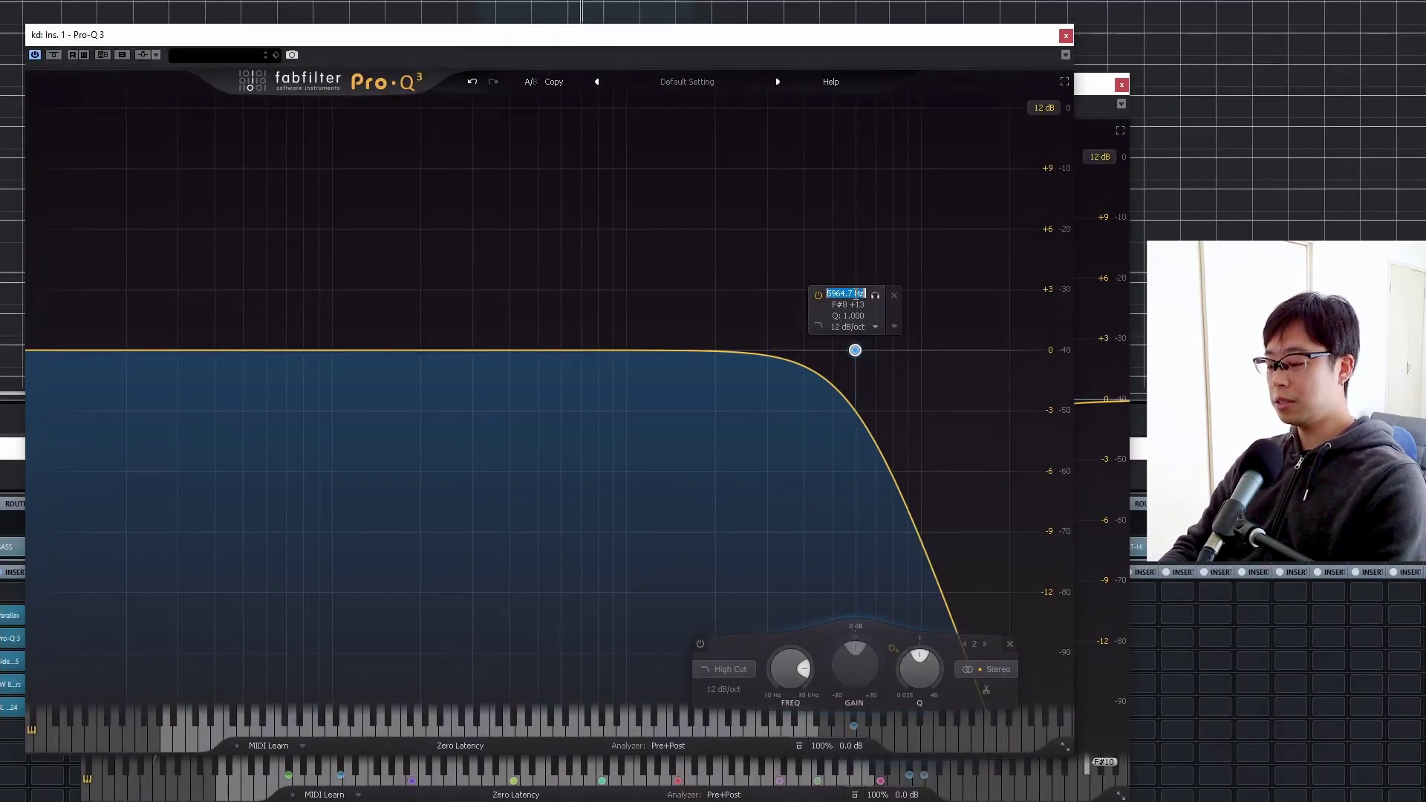
{"action": "type", "text": "6000"}
{"action": "key", "text": "Return"}
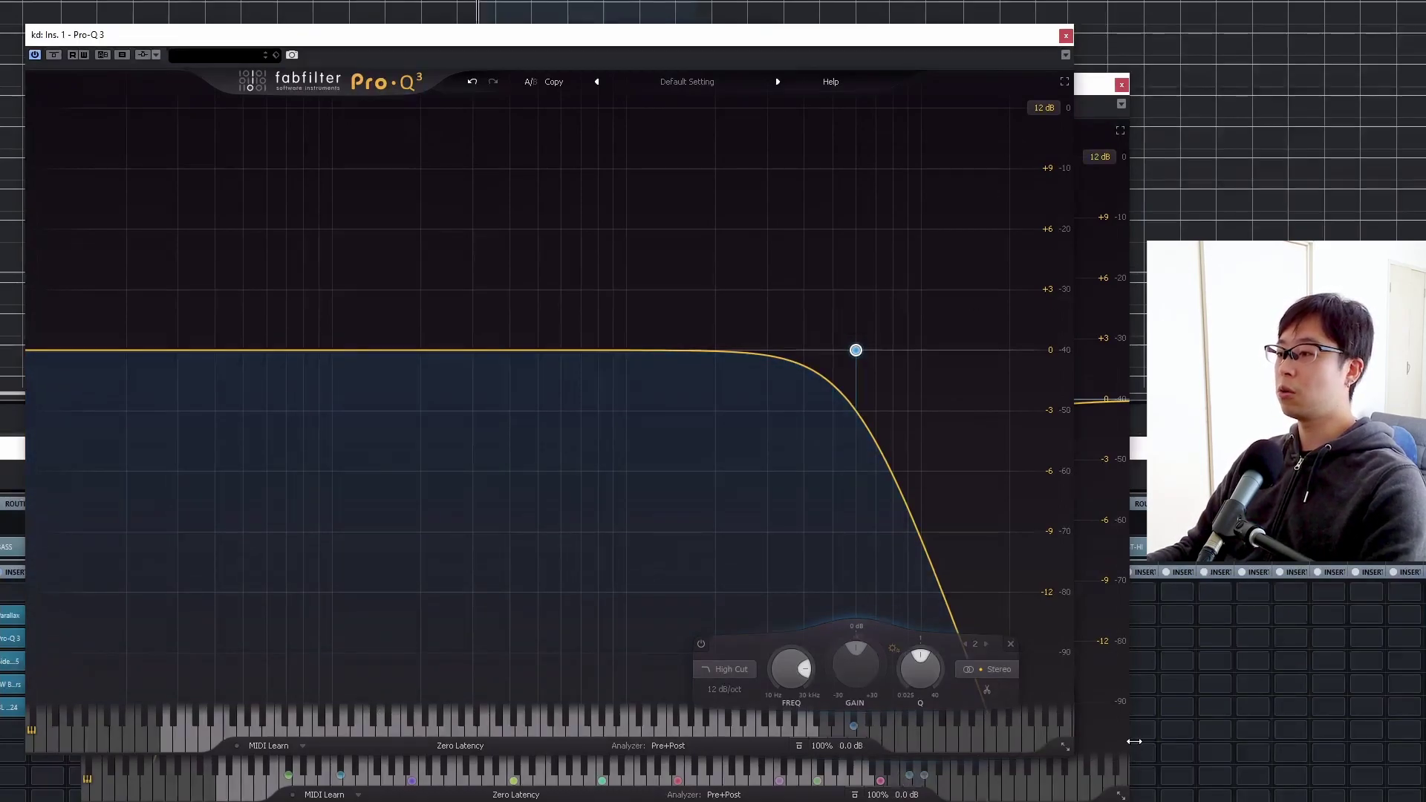
{"action": "key", "text": "space"}
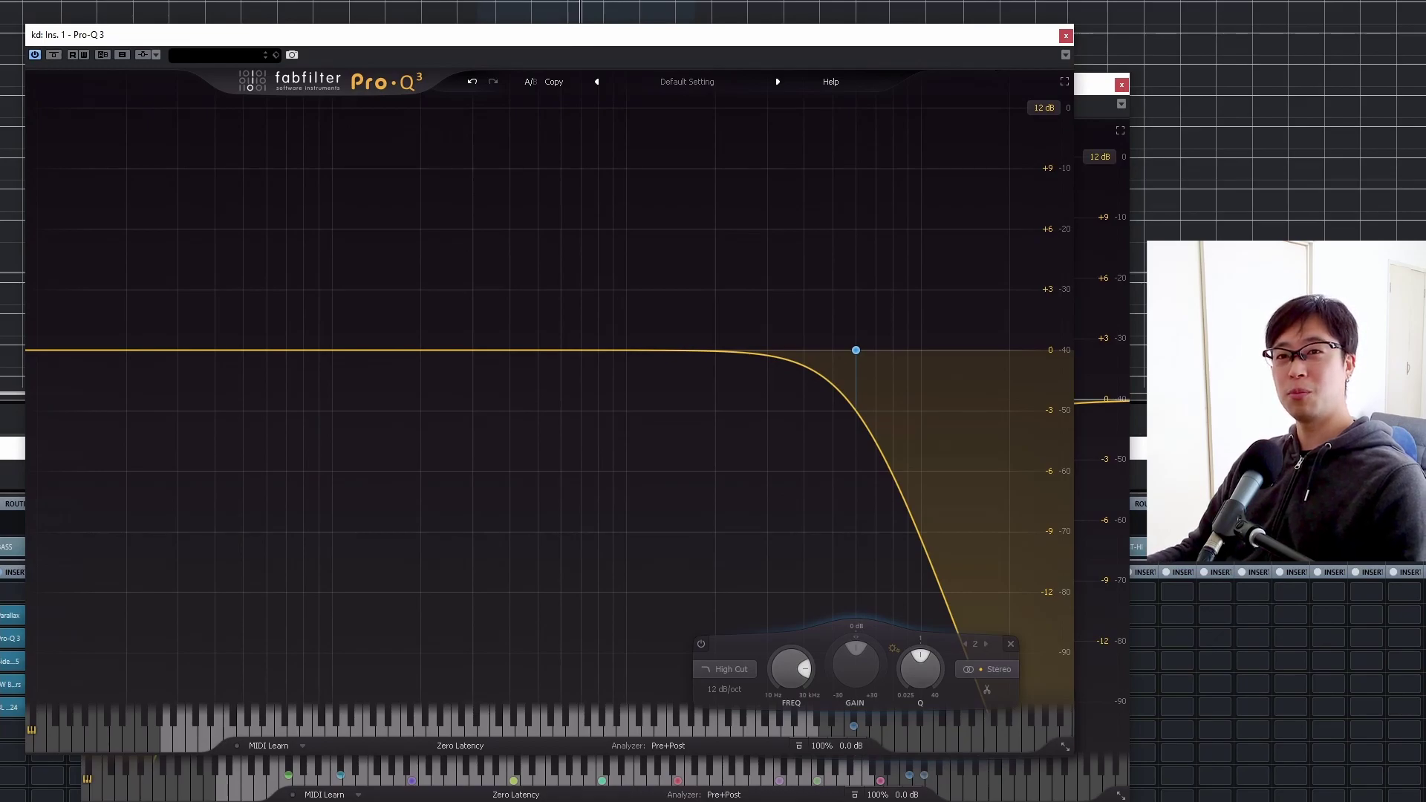
Step: Raise the high cut to about 9061 Hz with a Q of about 1.028 and play the track
{"action": "left_click_drag", "start_coordinate": [855, 349], "coordinate": [908, 346]}
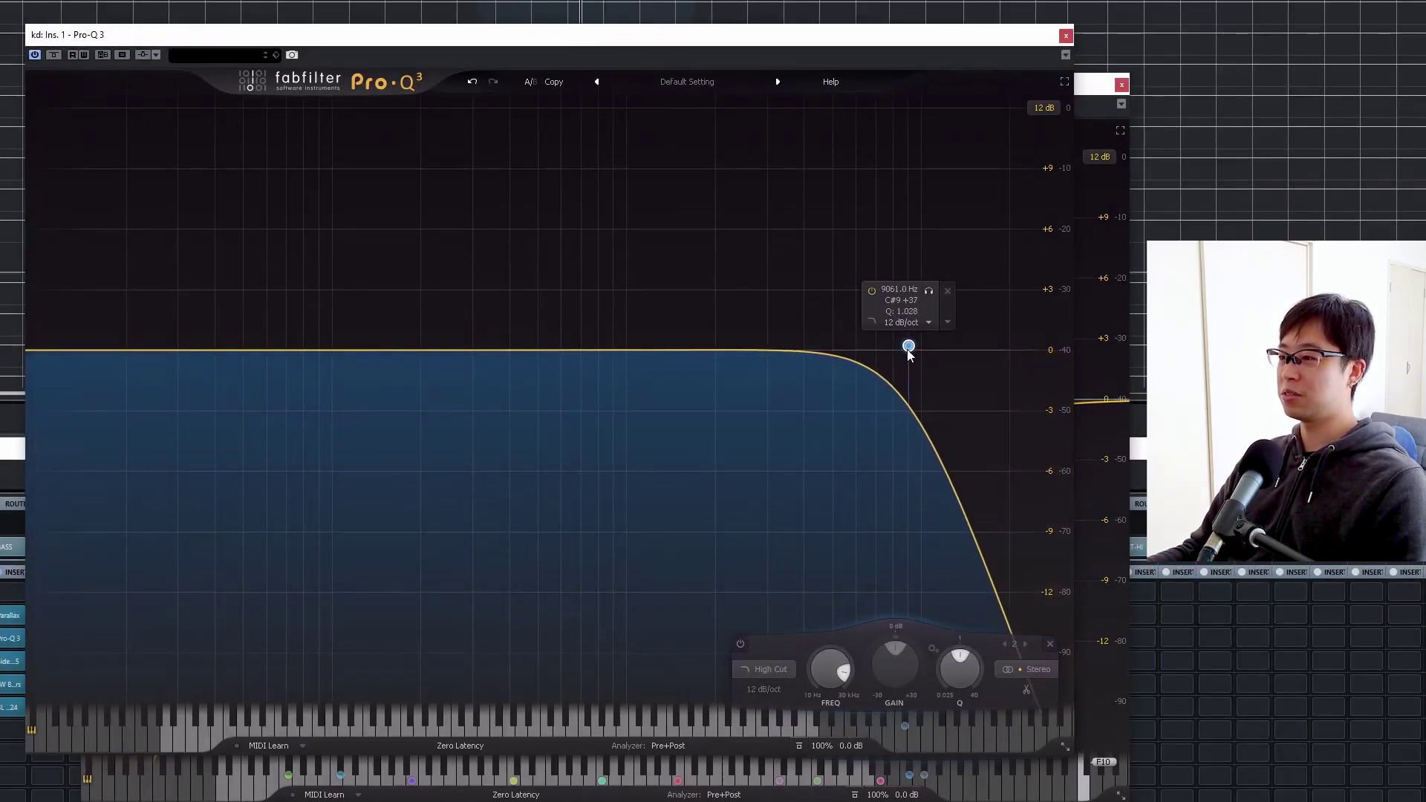
{"action": "key", "text": "space"}
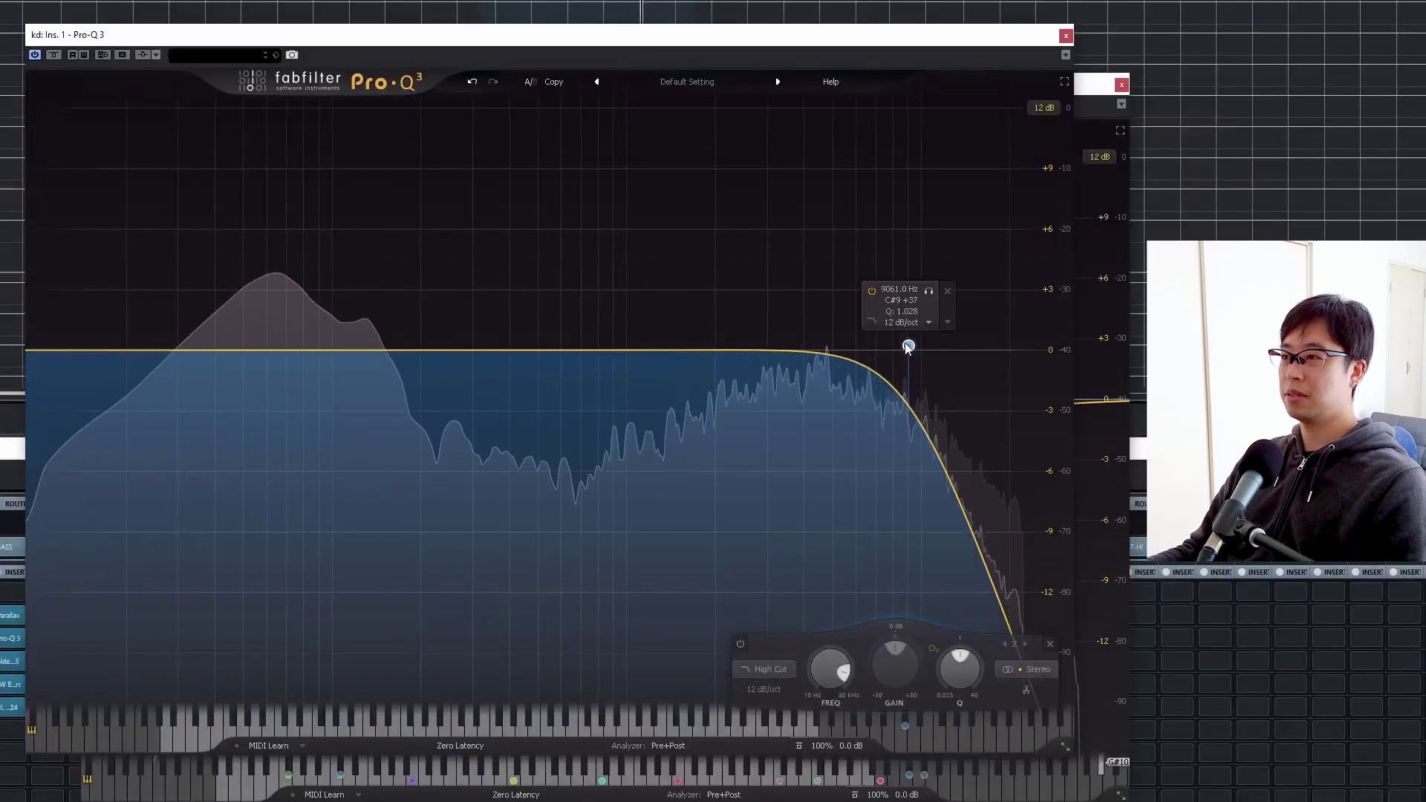
Step: Stop playback, lower the kick drum's high-cut frequency further, and audition the result
{"action": "key", "text": "space"}
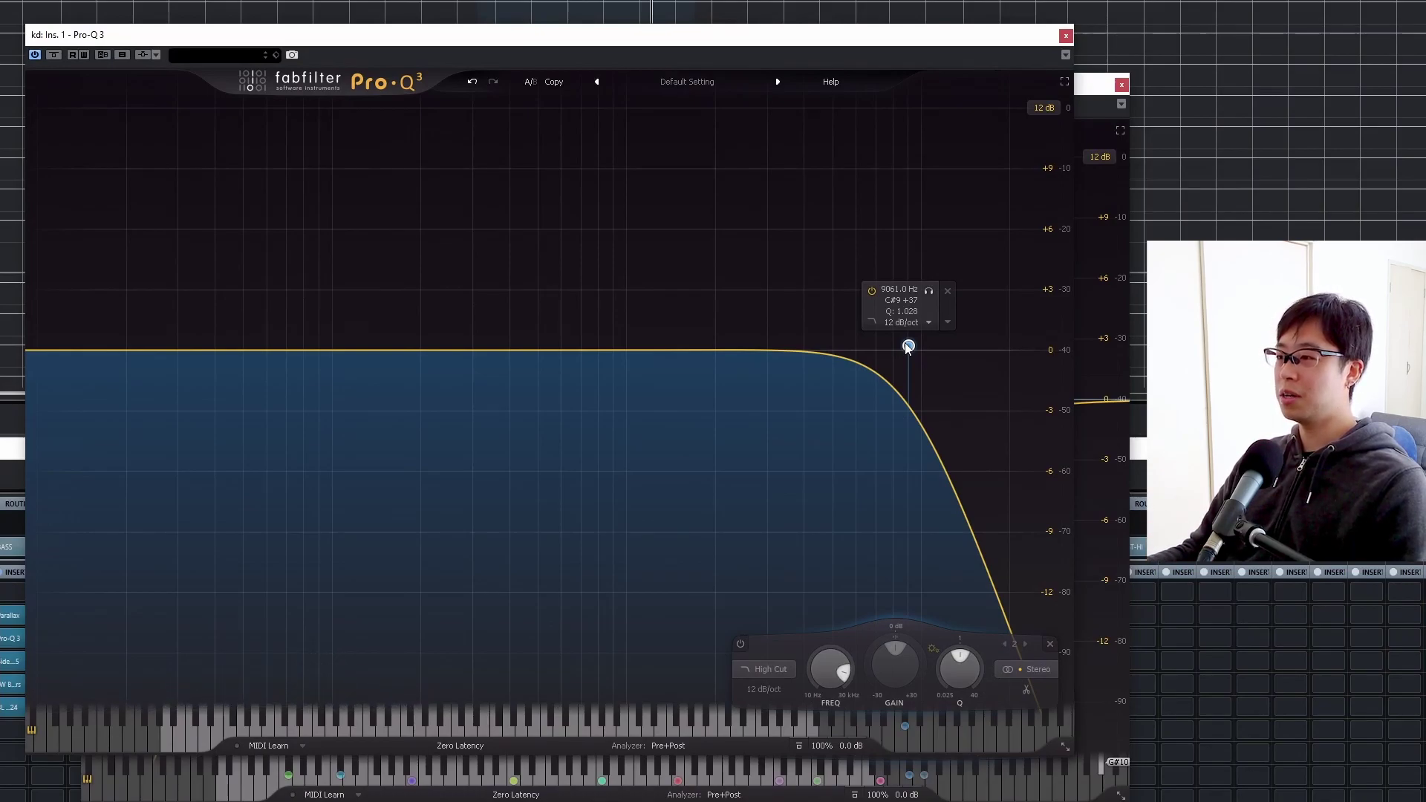
{"action": "left_click_drag", "start_coordinate": [908, 346], "coordinate": [863, 348]}
{"action": "key", "text": "space"}
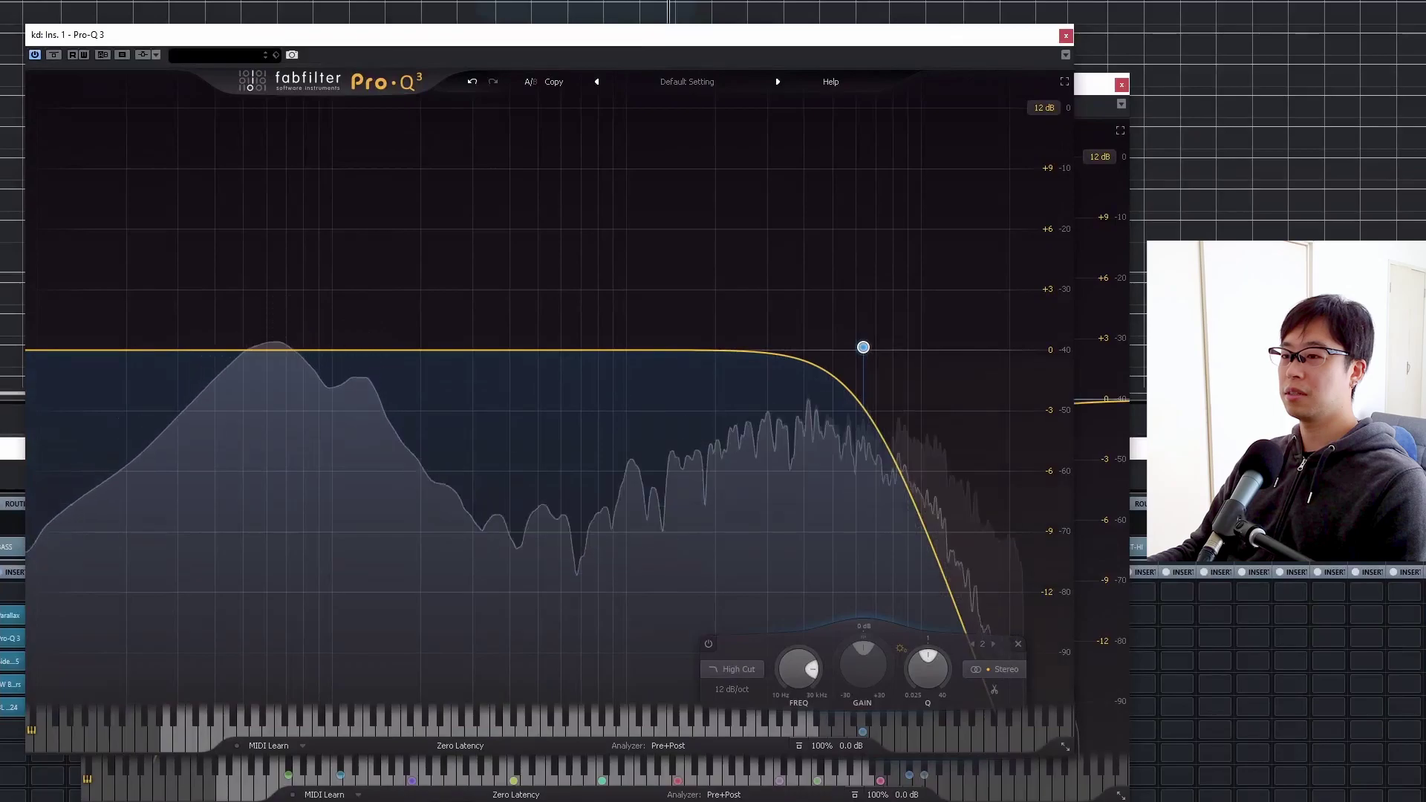
{"action": "mouse_move", "coordinate": [929, 679]}
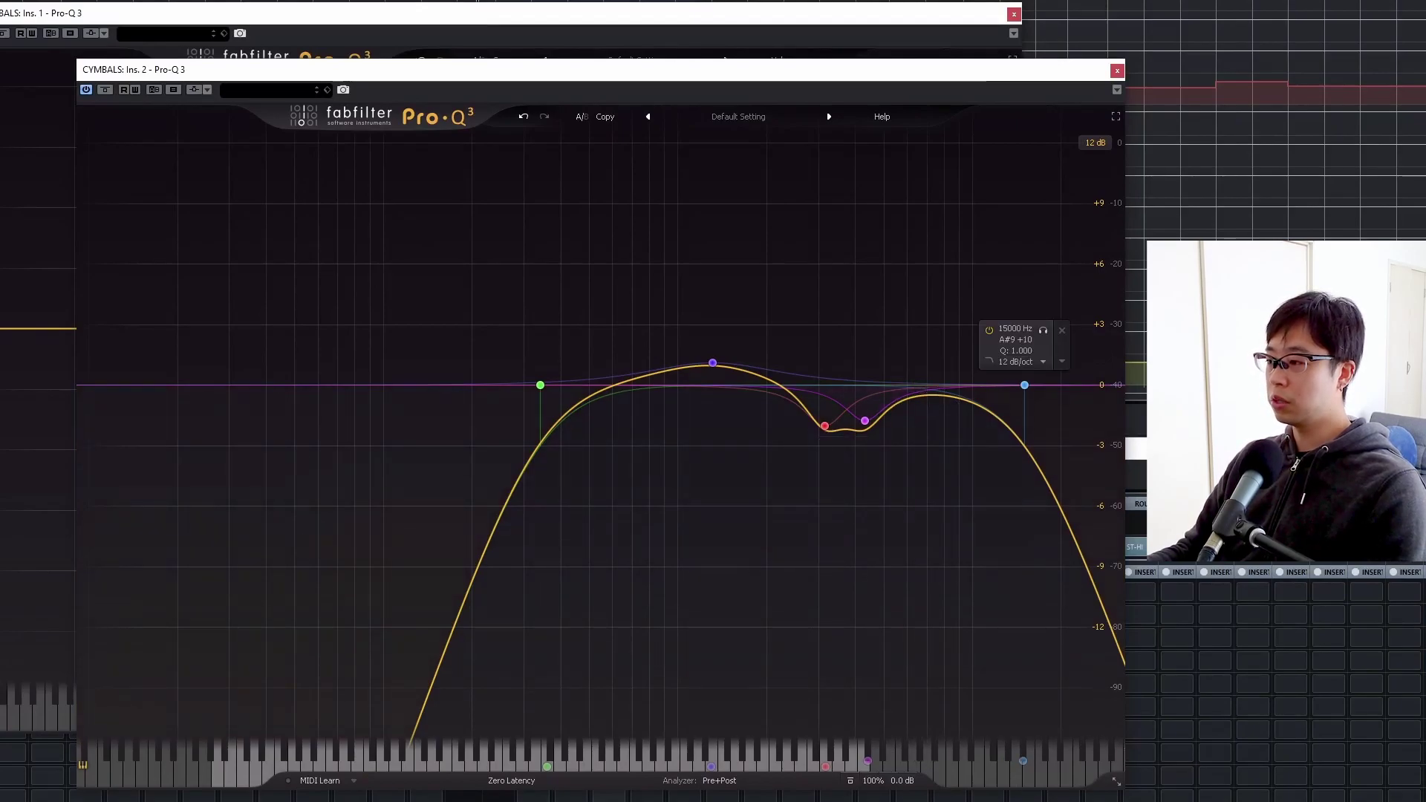
Step: Compare the cymbals with and without the 15000 Hz high cut by repeatedly bypassing and re-enabling the band, mostly during playback
{"action": "left_click", "coordinate": [987, 329]}
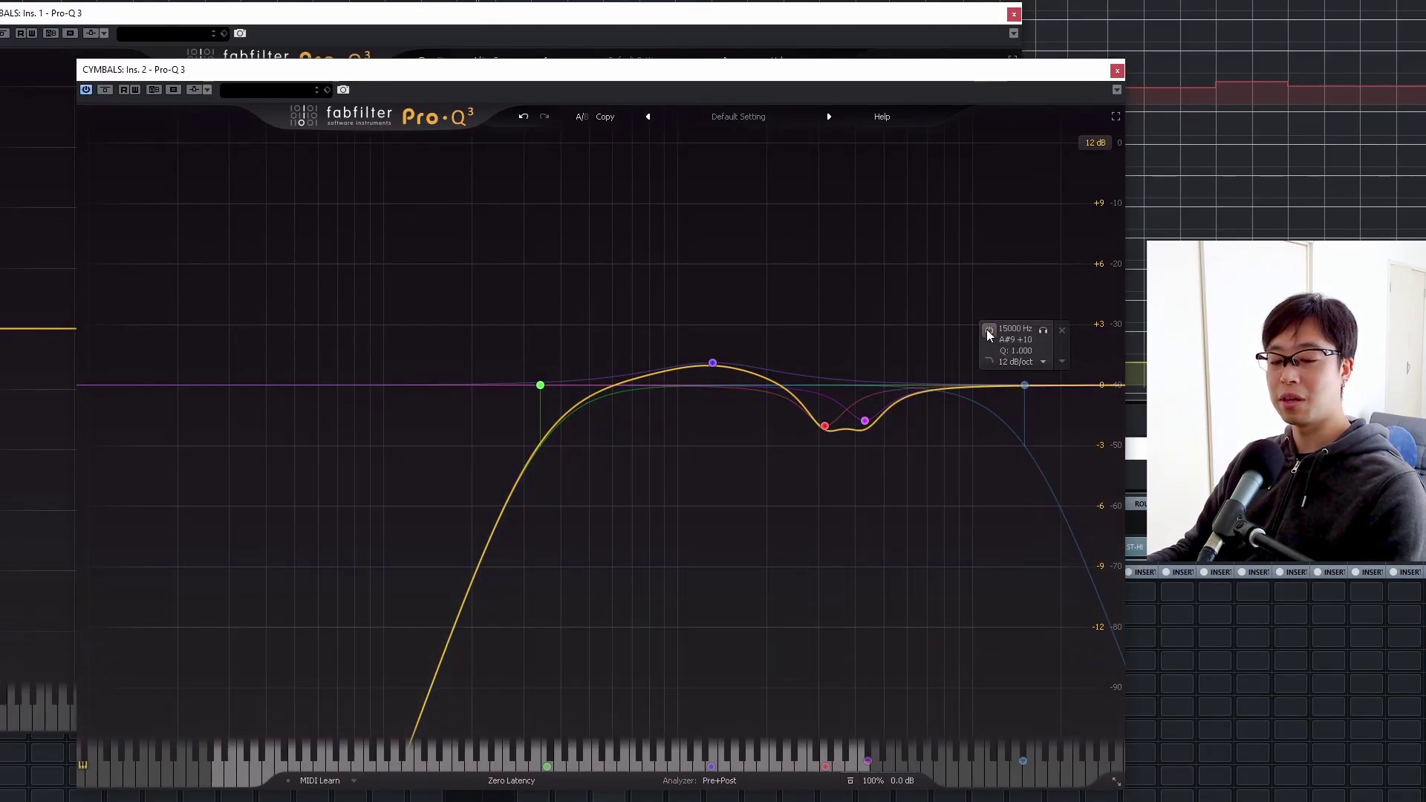
{"action": "left_click", "coordinate": [987, 329]}
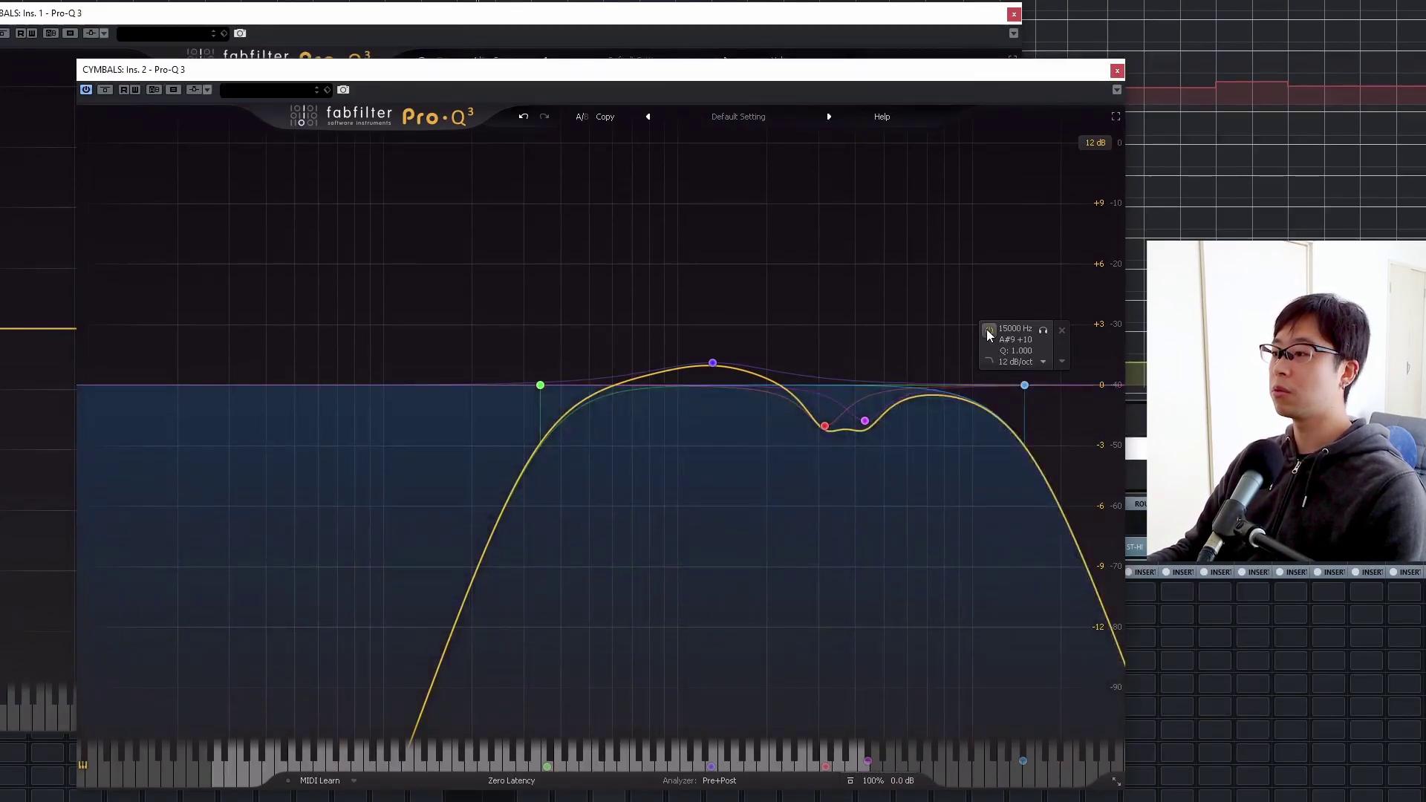
{"action": "key", "text": "space"}
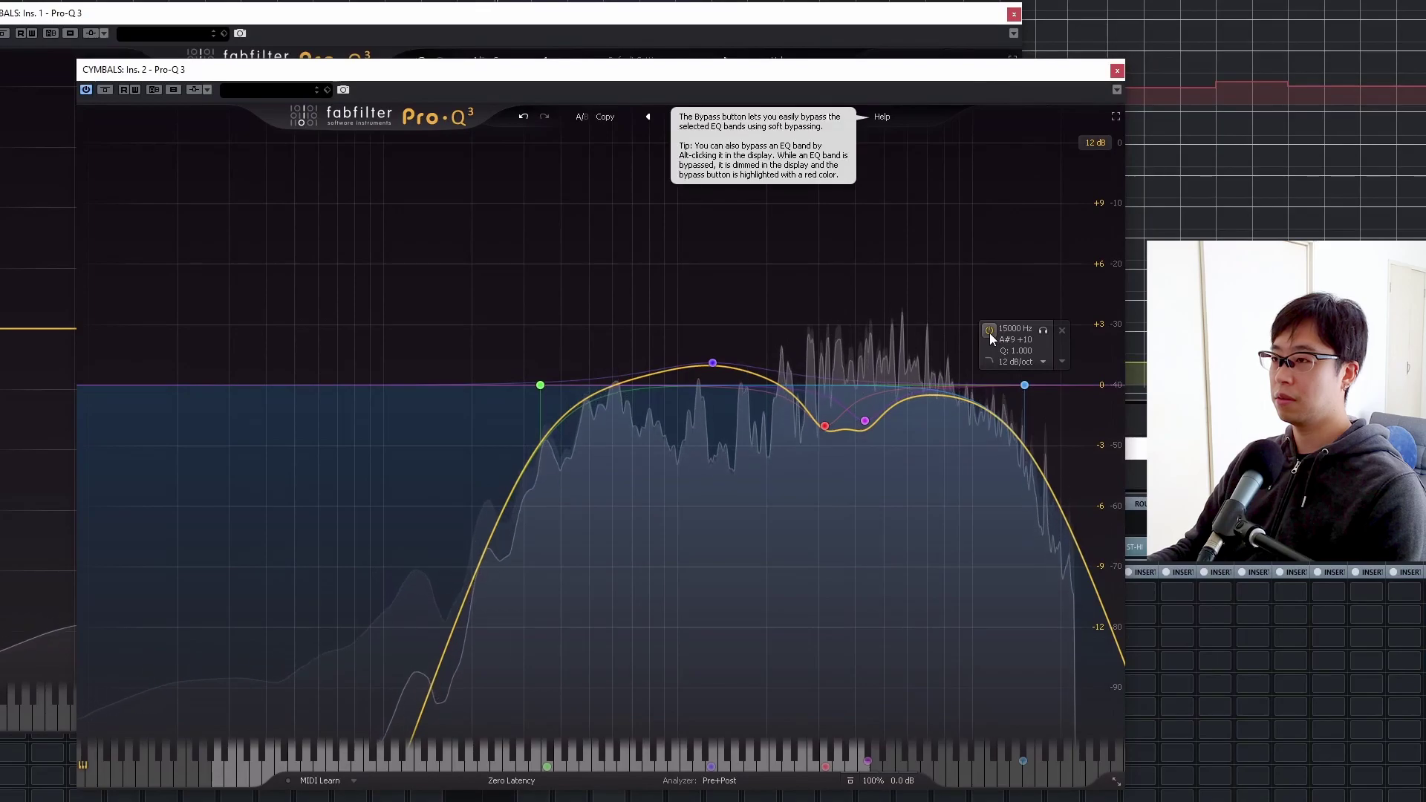
{"action": "left_click", "coordinate": [989, 332]}
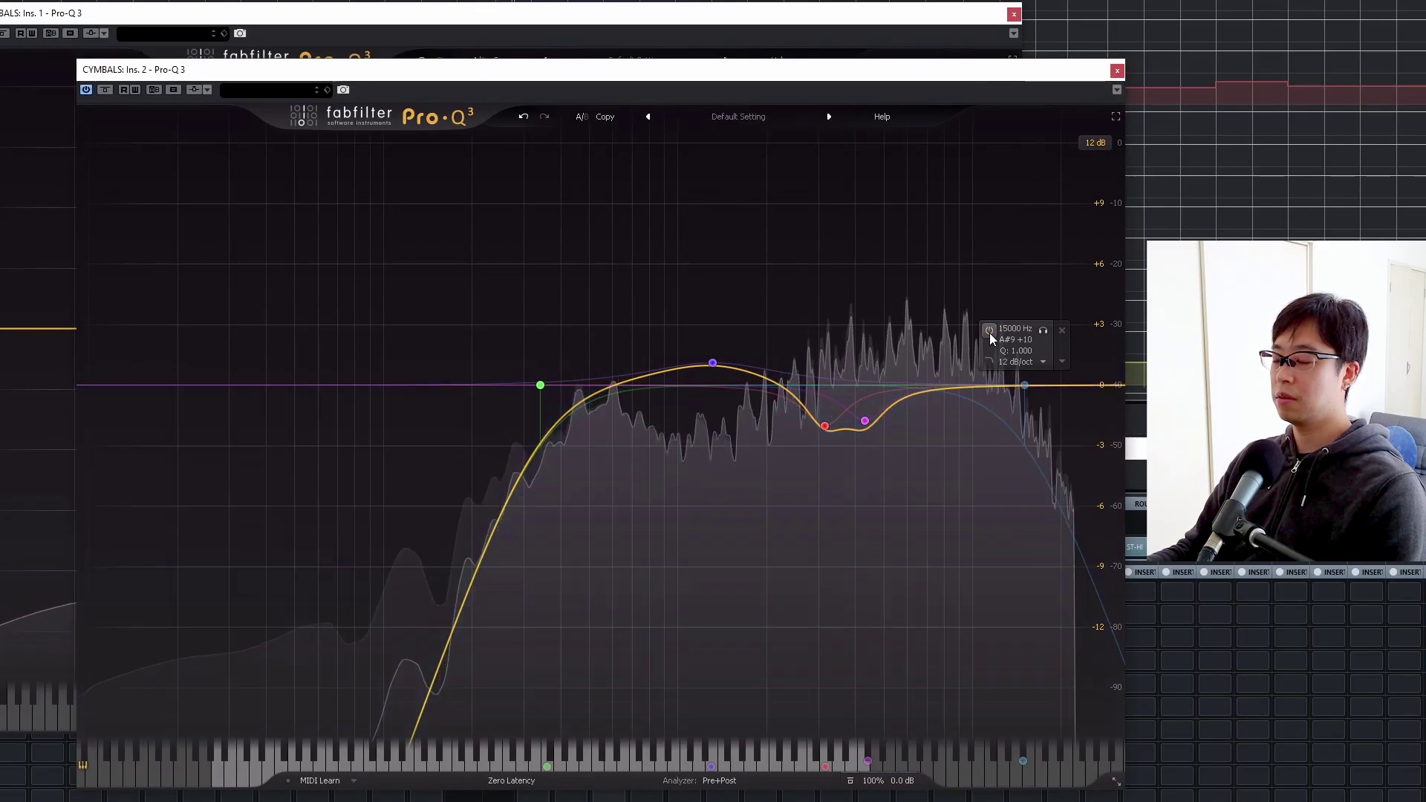
{"action": "left_click", "coordinate": [989, 332]}
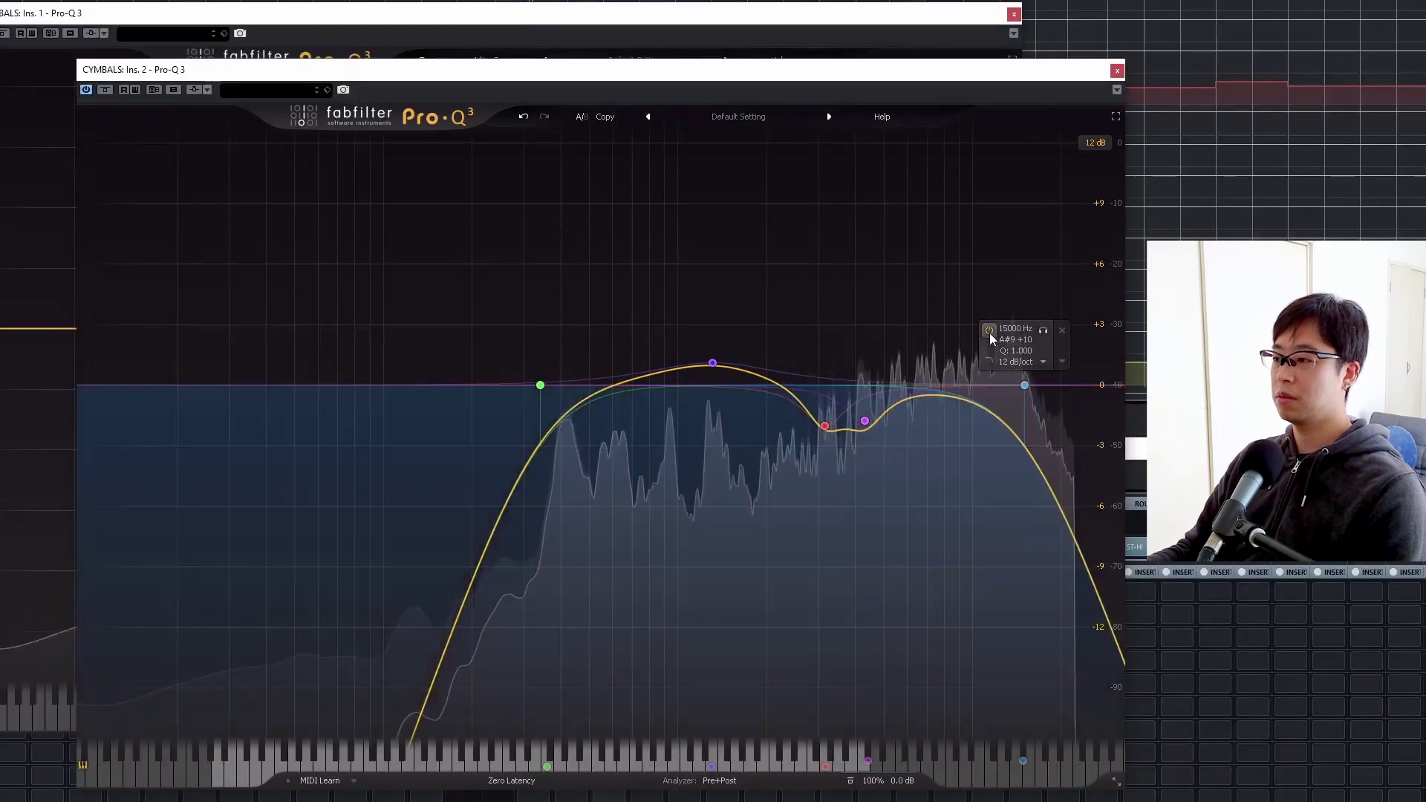
{"action": "left_click", "coordinate": [989, 332]}
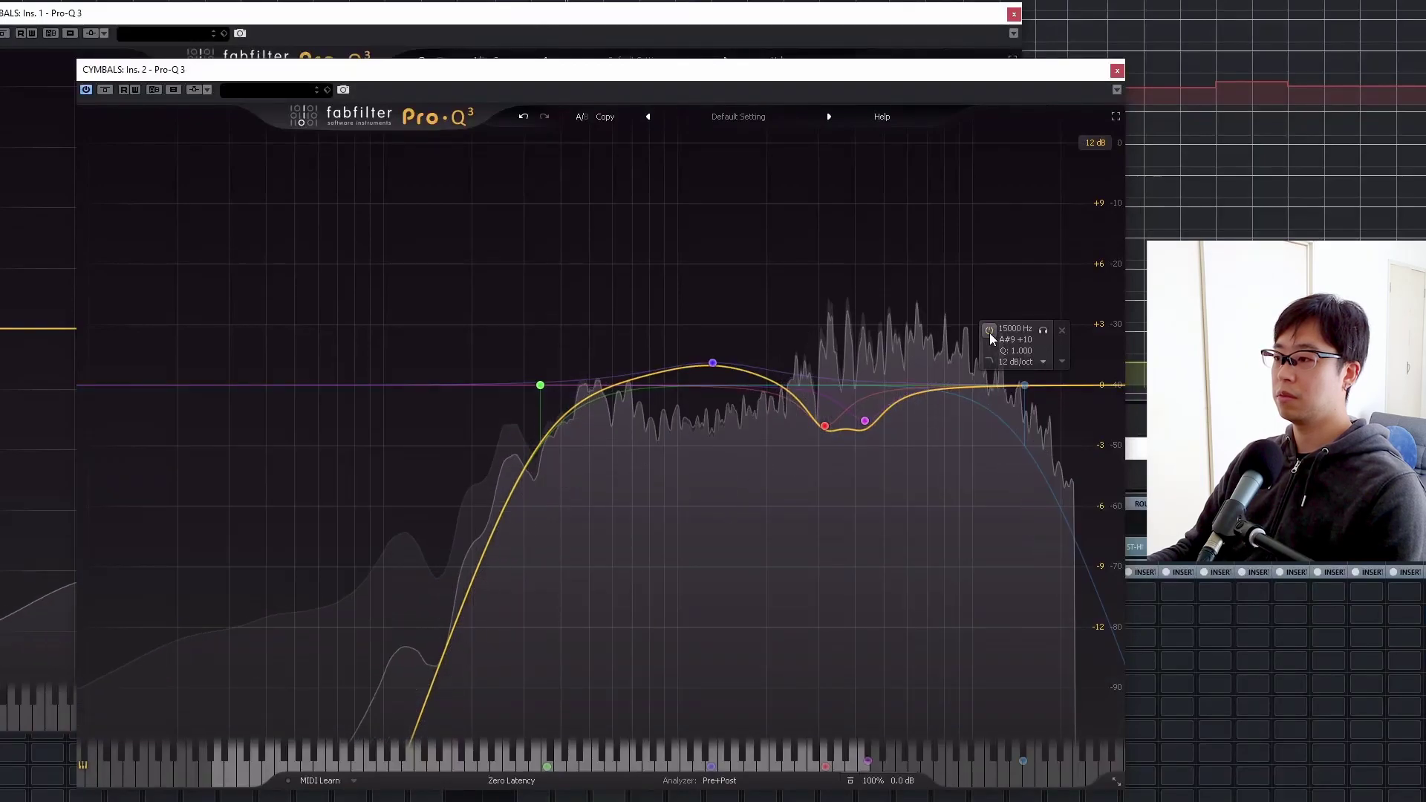
{"action": "left_click", "coordinate": [989, 332]}
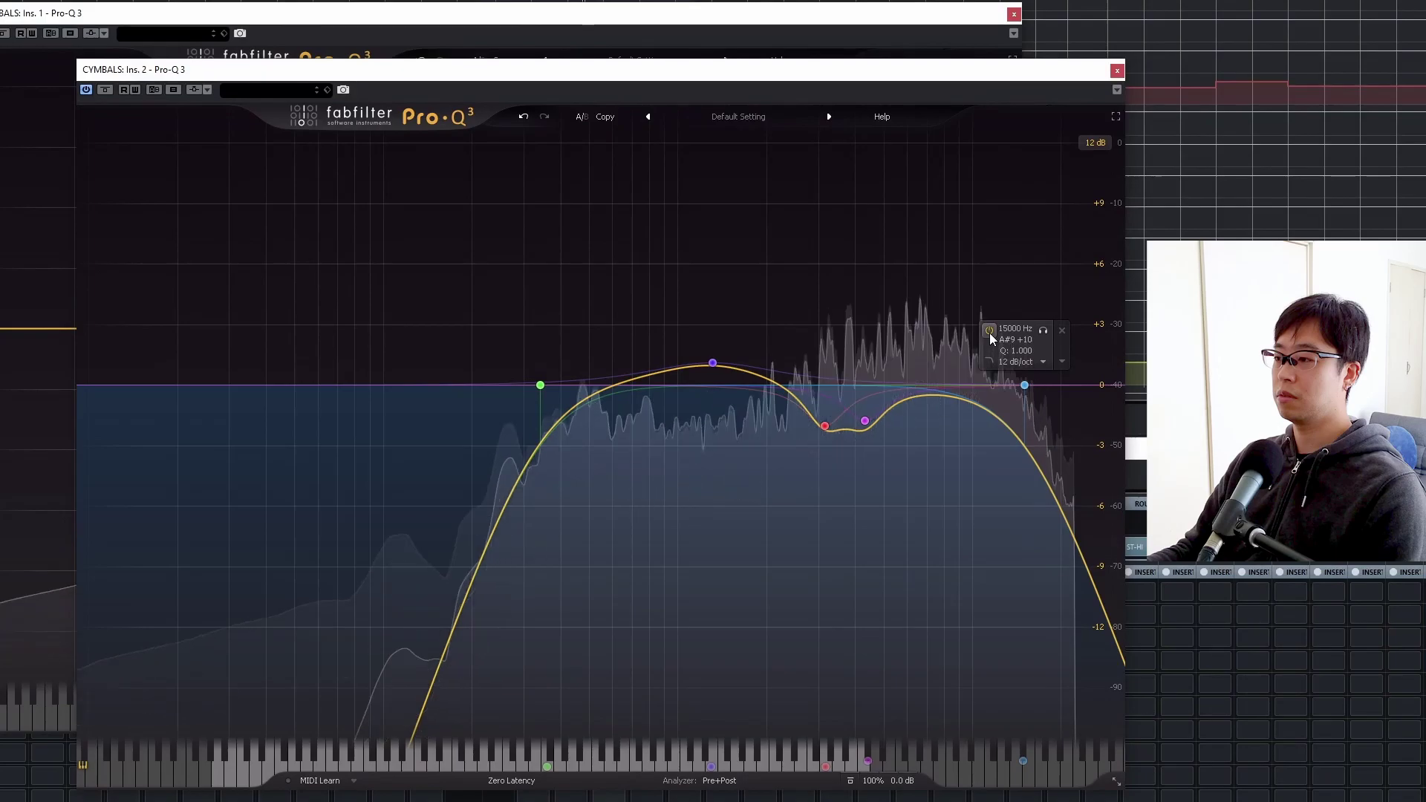
{"action": "left_click", "coordinate": [989, 332]}
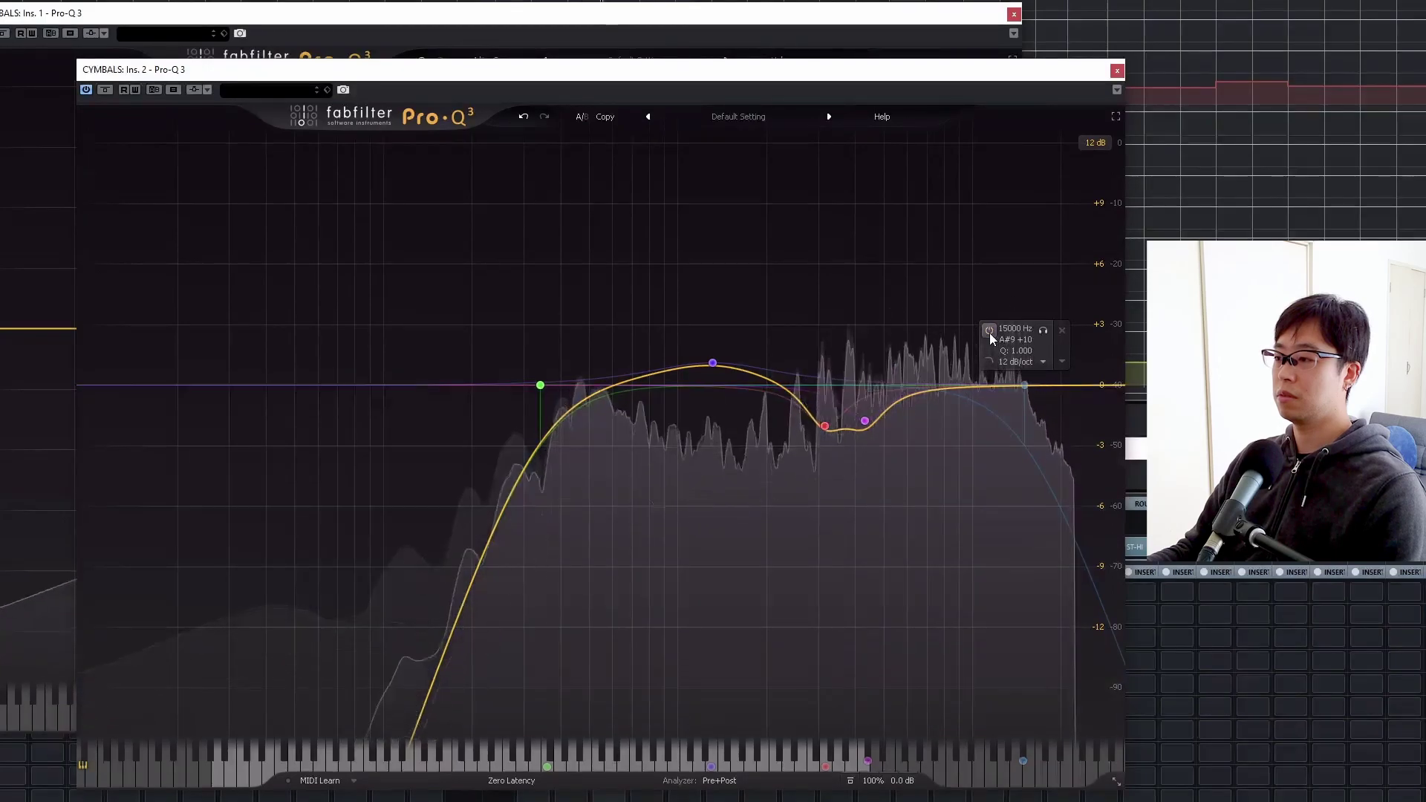
{"action": "left_click", "coordinate": [989, 332]}
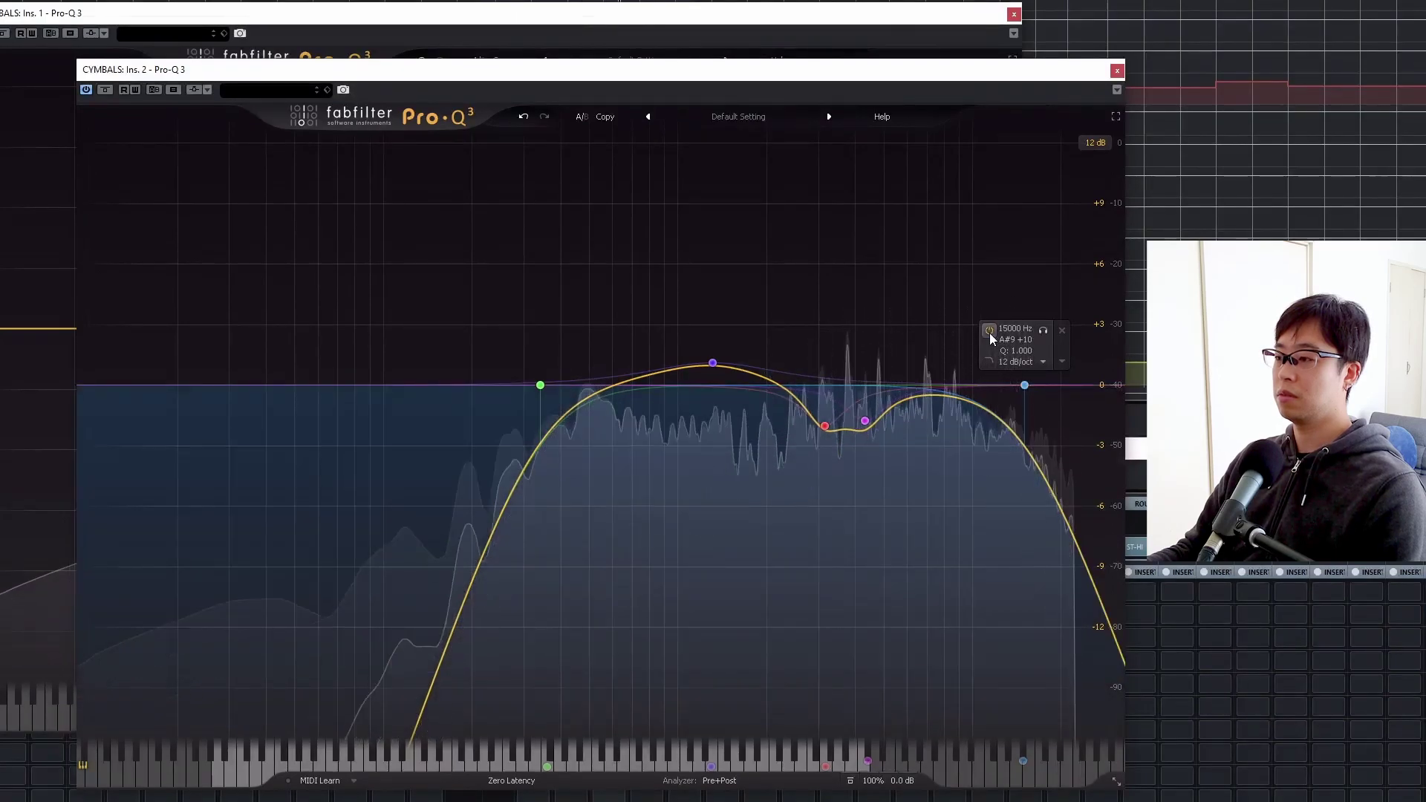
{"action": "left_click", "coordinate": [989, 333]}
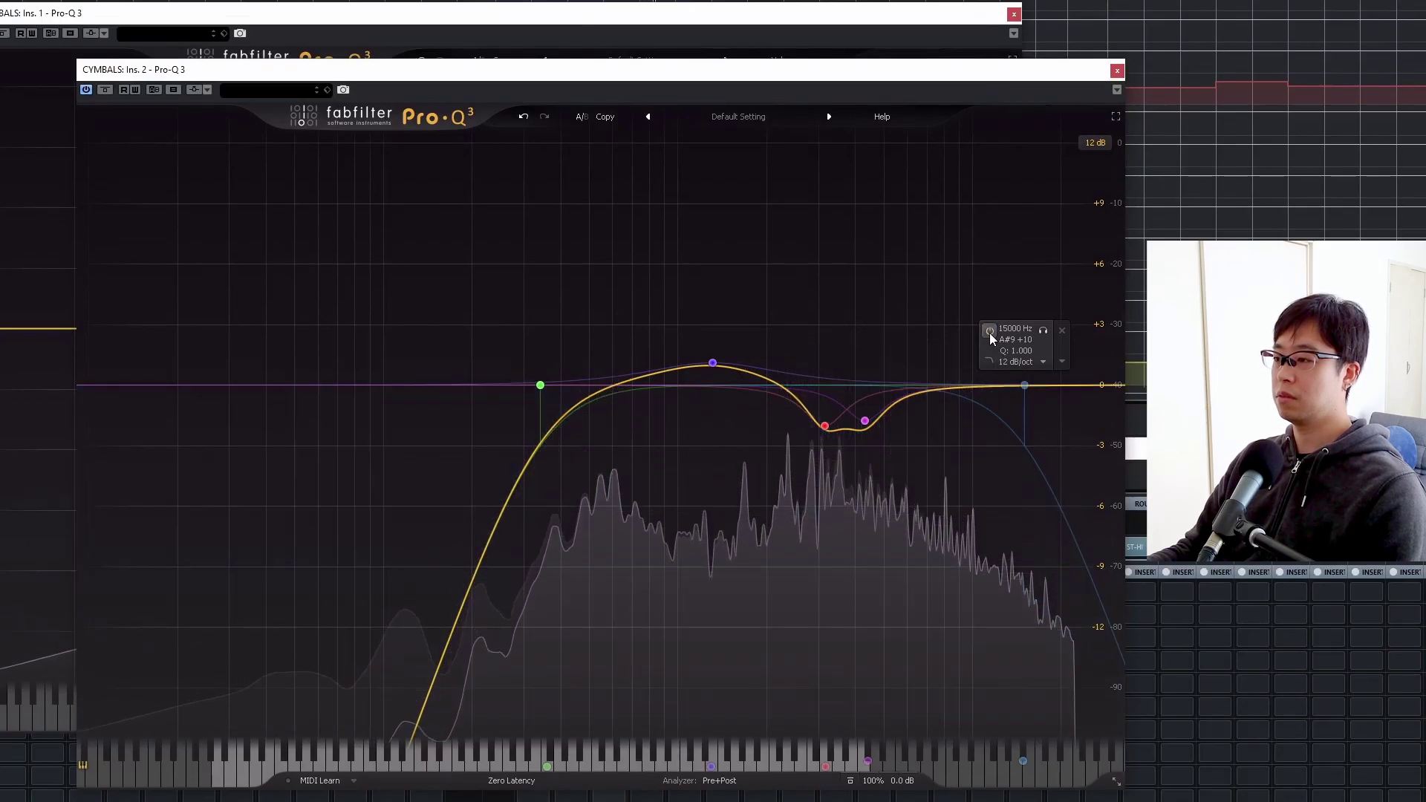
{"action": "left_click", "coordinate": [989, 333]}
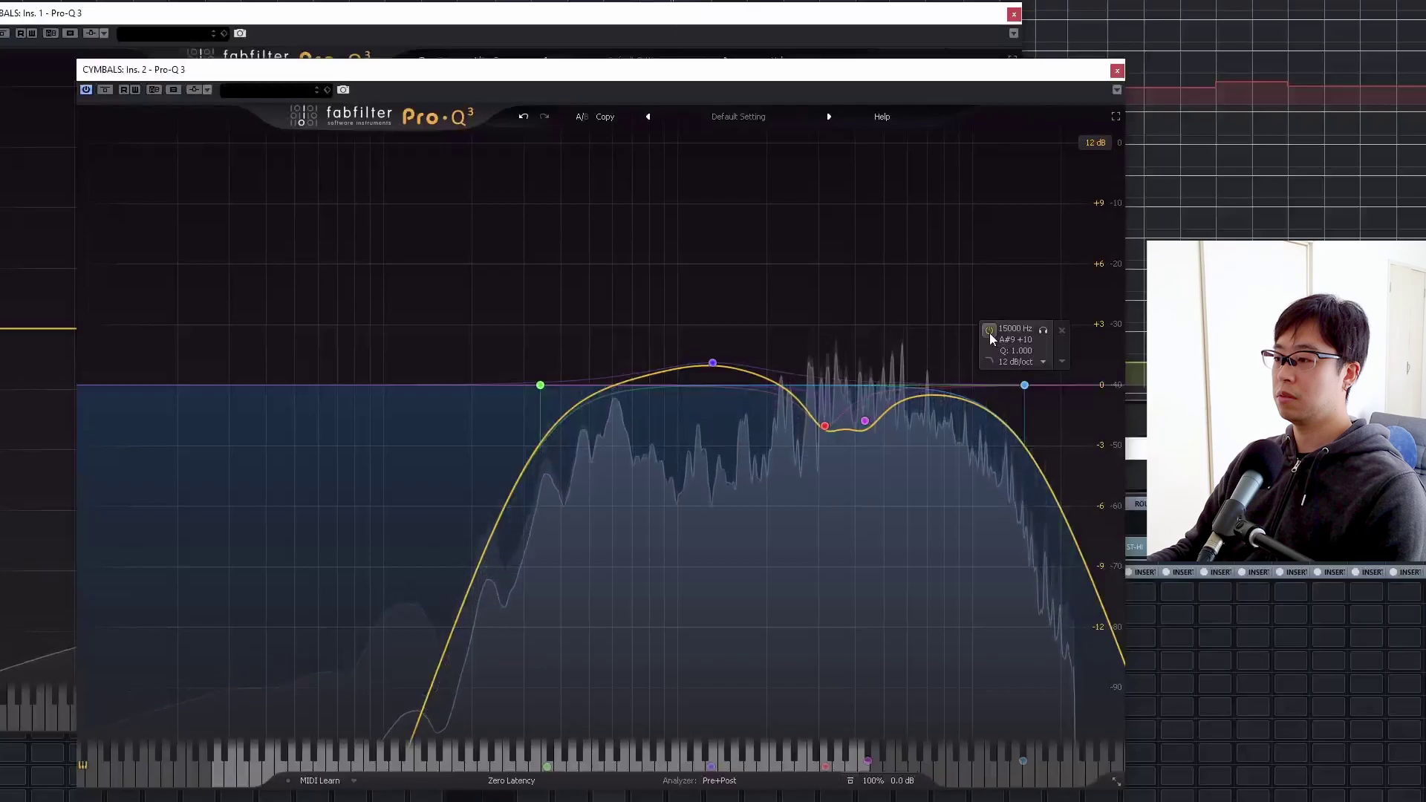
{"action": "left_click", "coordinate": [989, 333]}
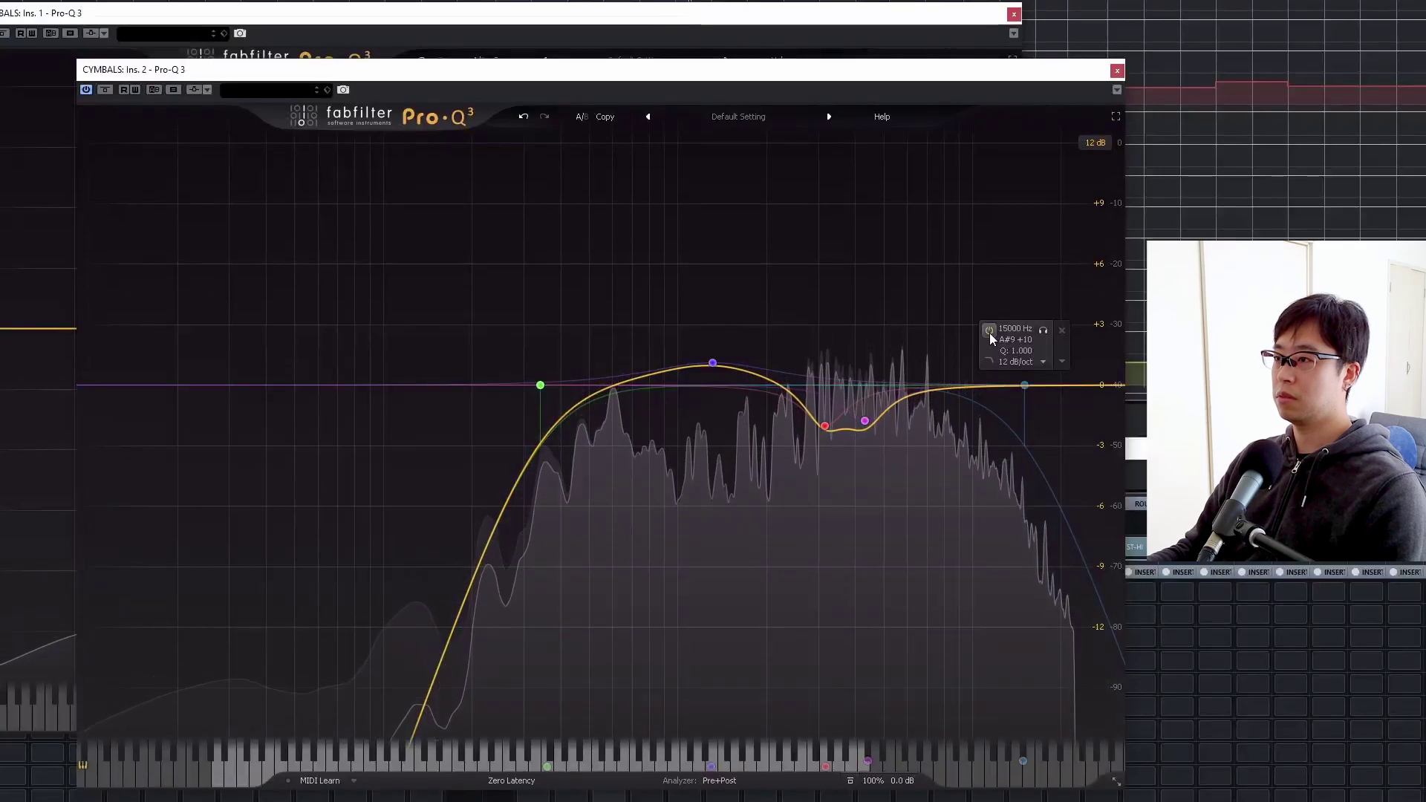
{"action": "left_click", "coordinate": [989, 333]}
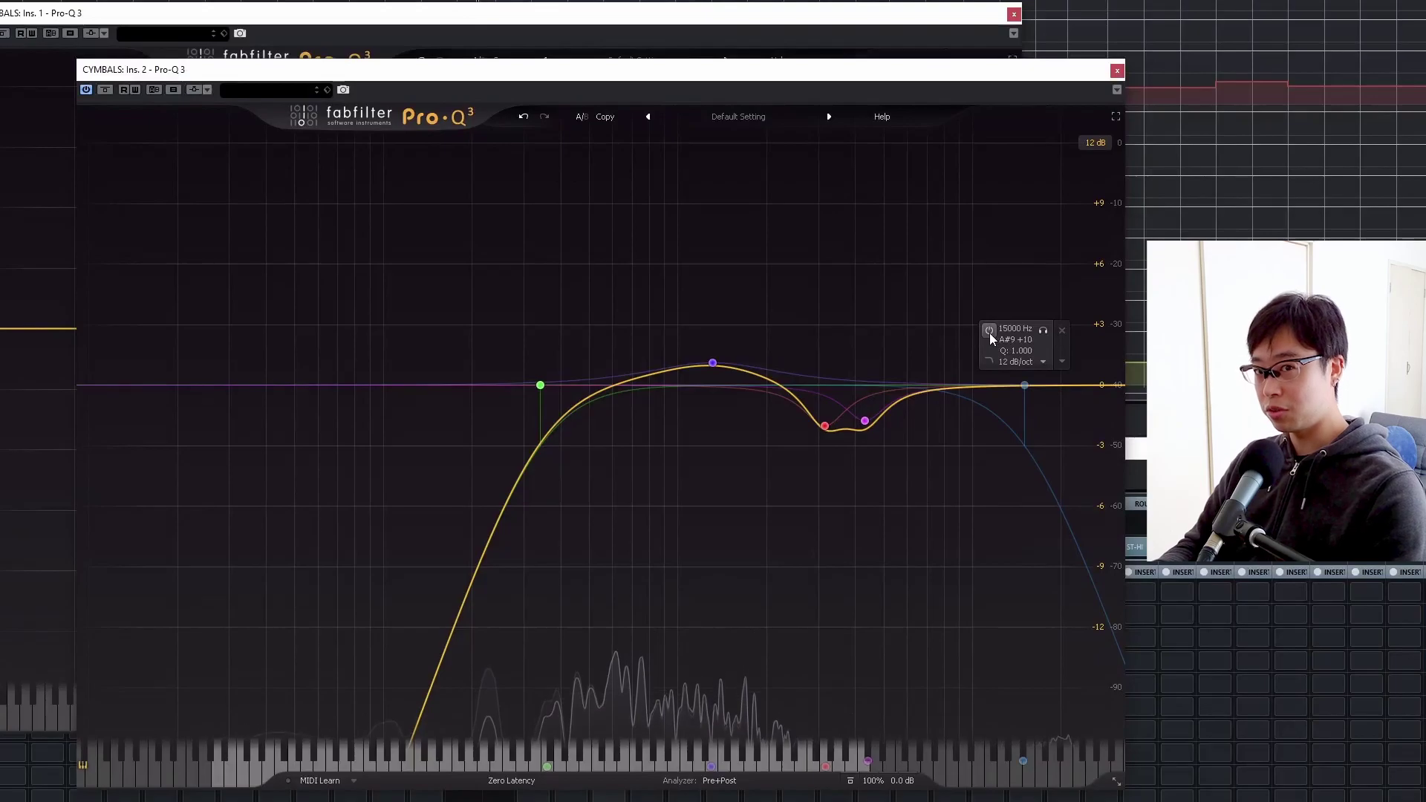
{"action": "left_click", "coordinate": [989, 331]}
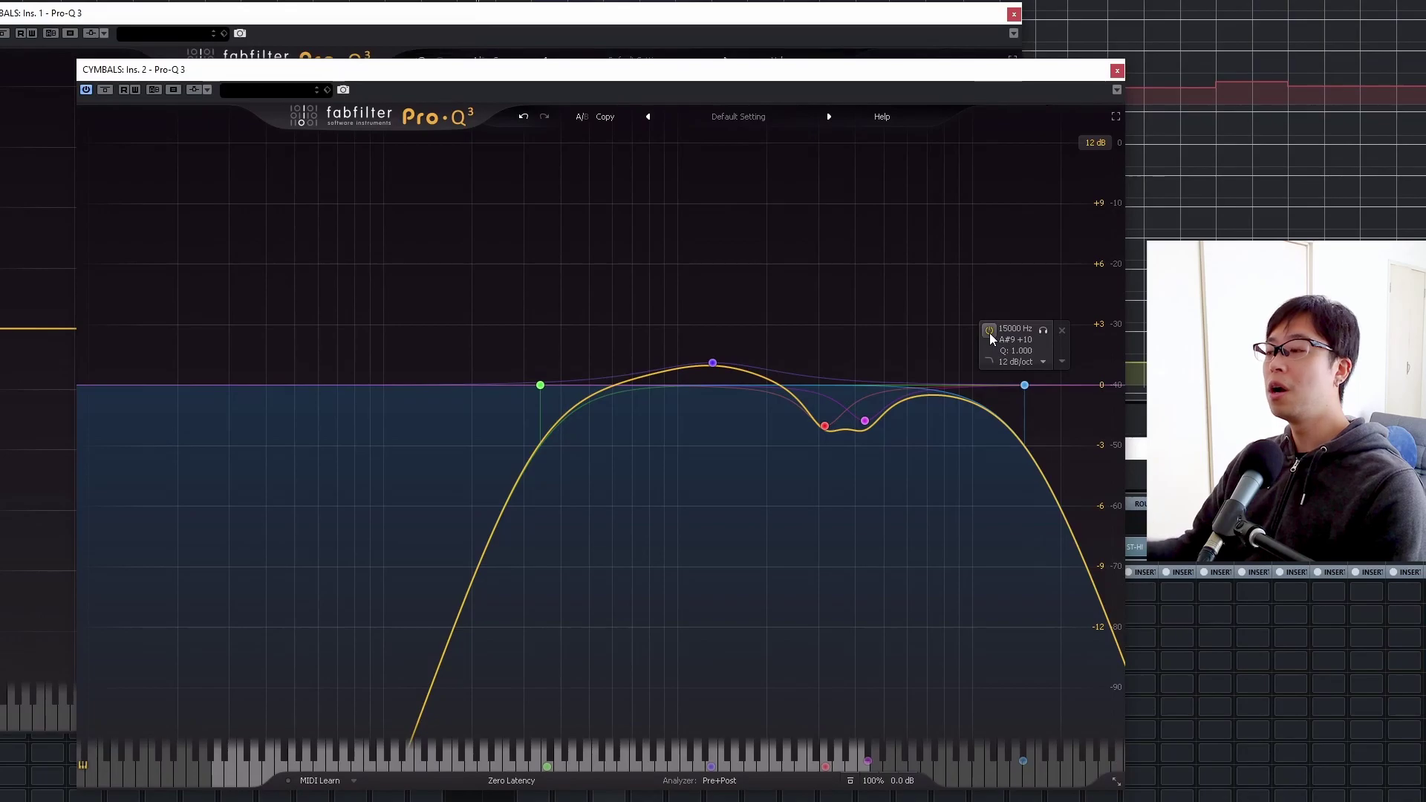
Step: Try lowering the cymbals' high cut to about 5154 Hz and undo the change
{"action": "left_click", "coordinate": [1025, 386]}
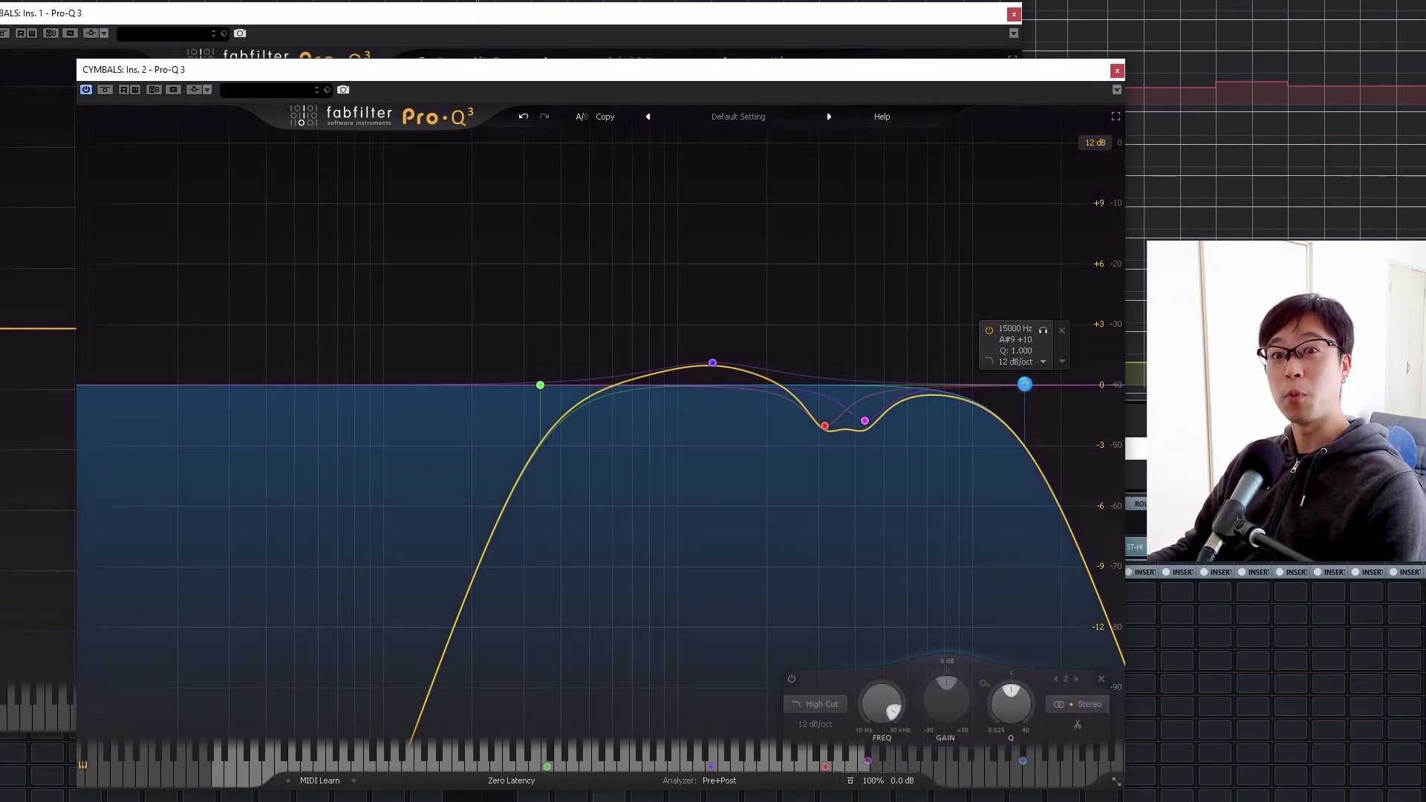
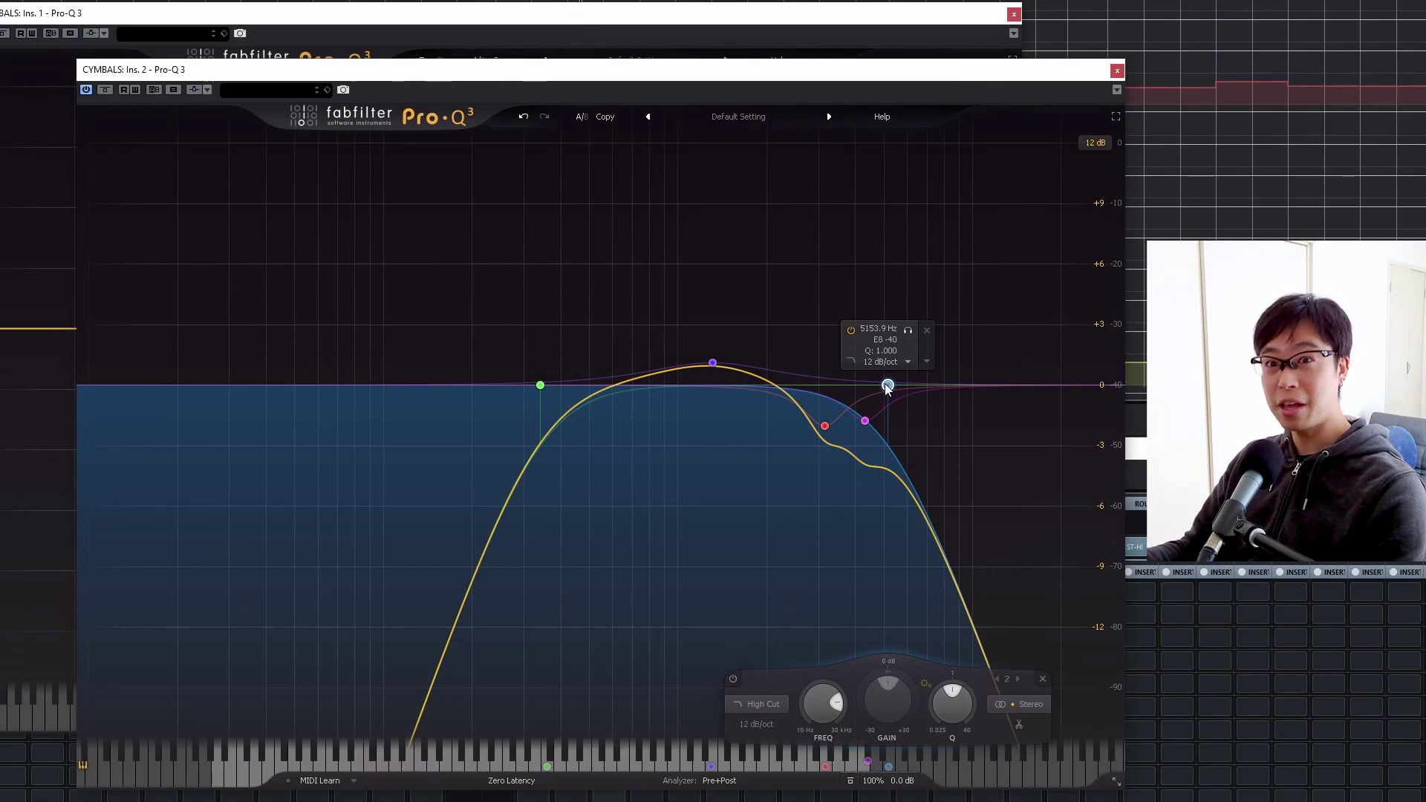
{"action": "left_click", "coordinate": [523, 117]}
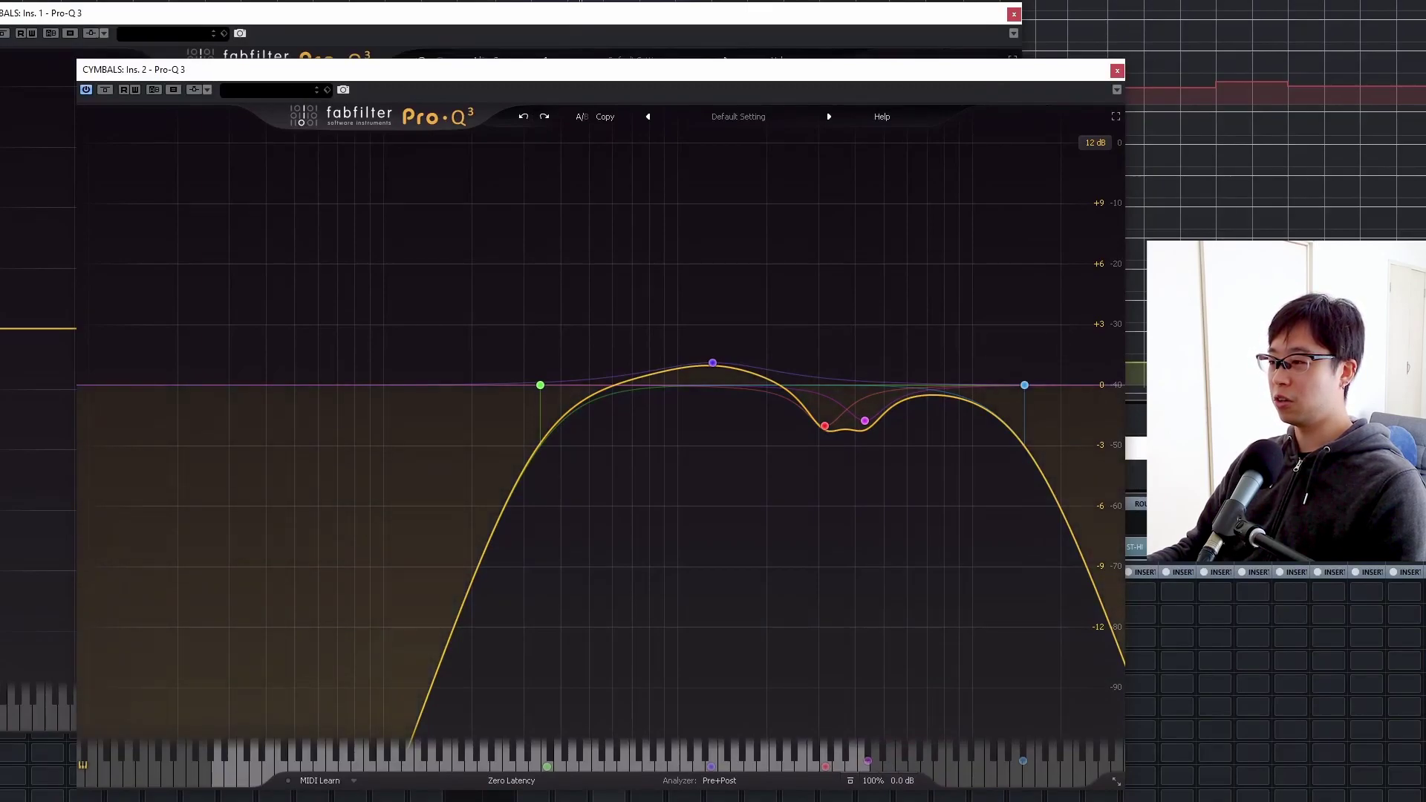
Step: Play the cymbals again, toggle the 15000 Hz high cut to compare by ear, and leave the band enabled
{"action": "mouse_move", "coordinate": [987, 335]}
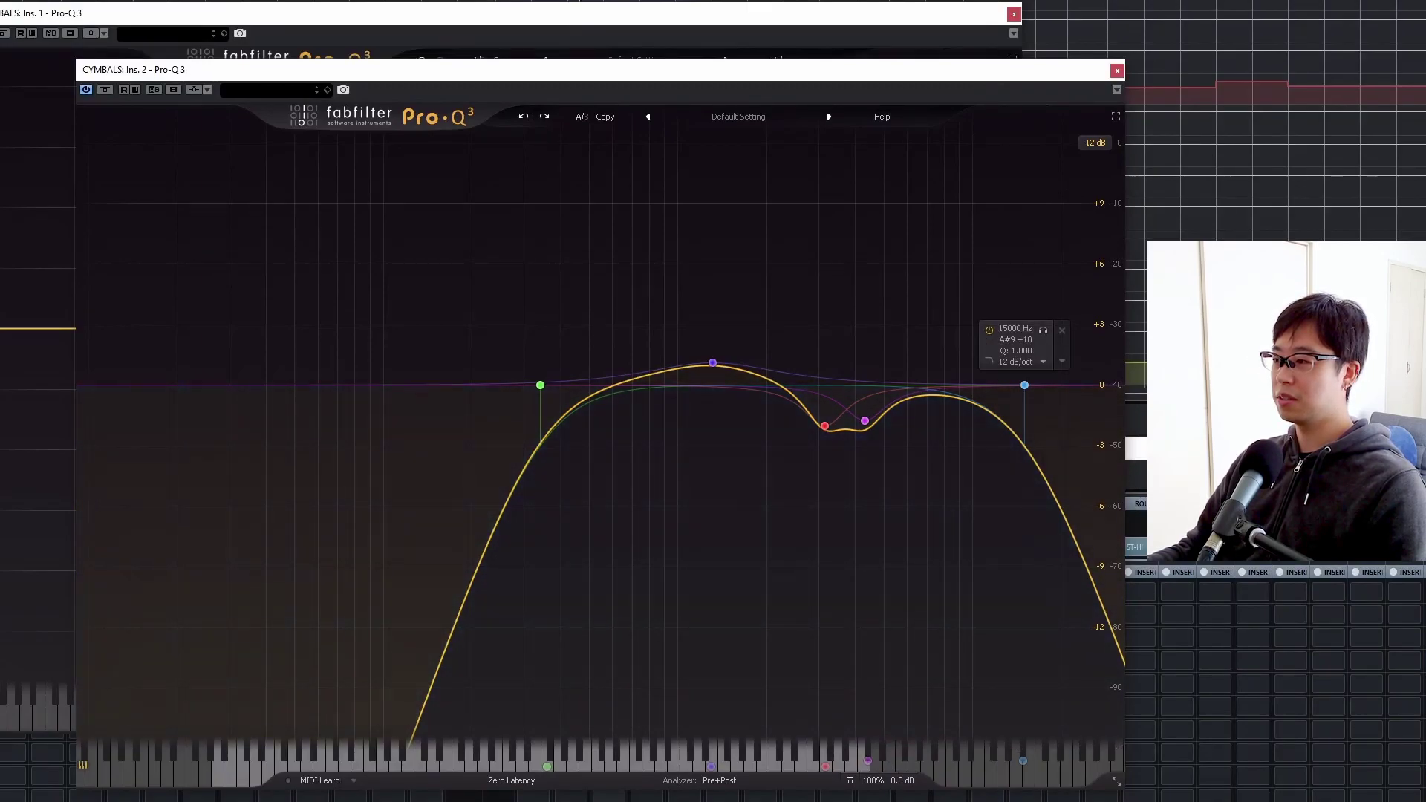
{"action": "key", "text": "space"}
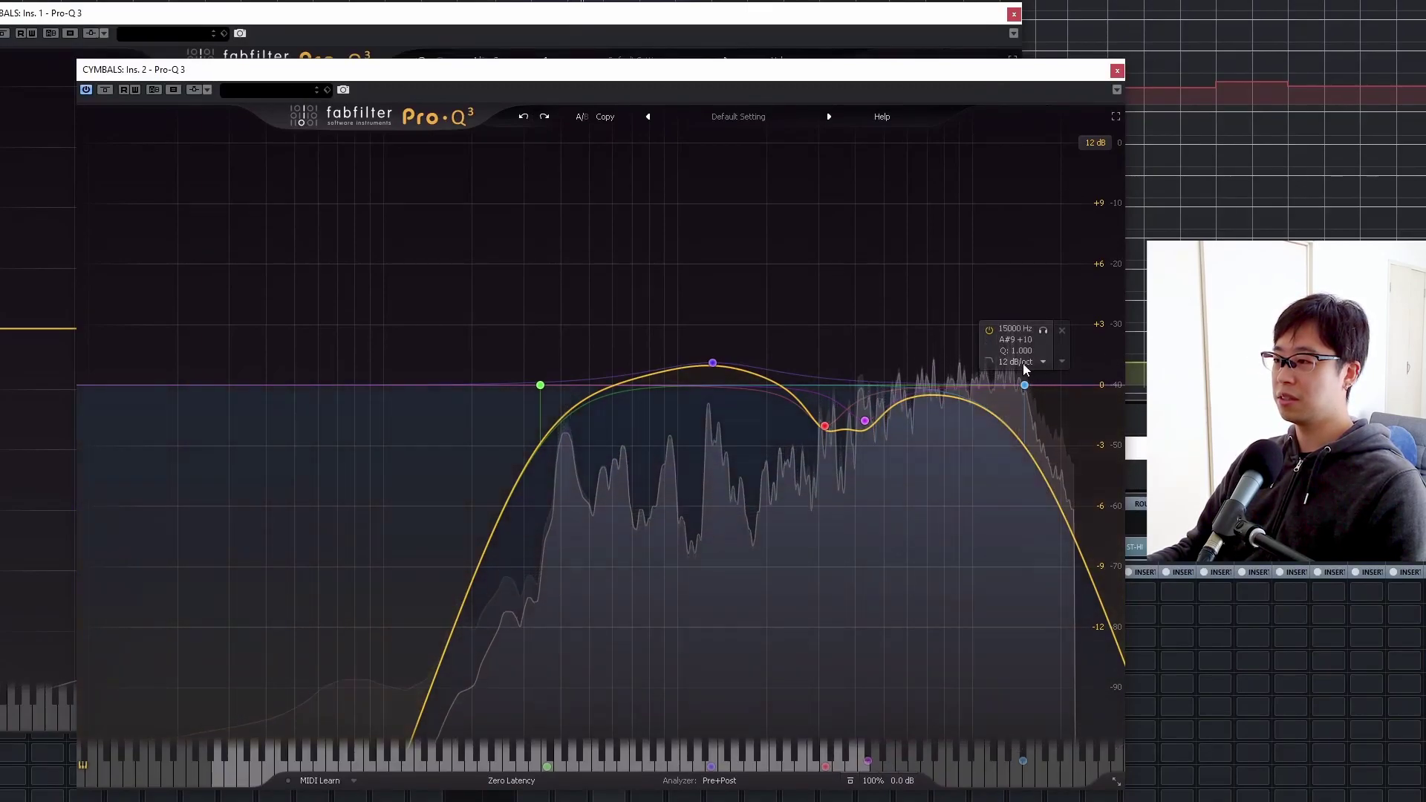
{"action": "left_click", "coordinate": [990, 329]}
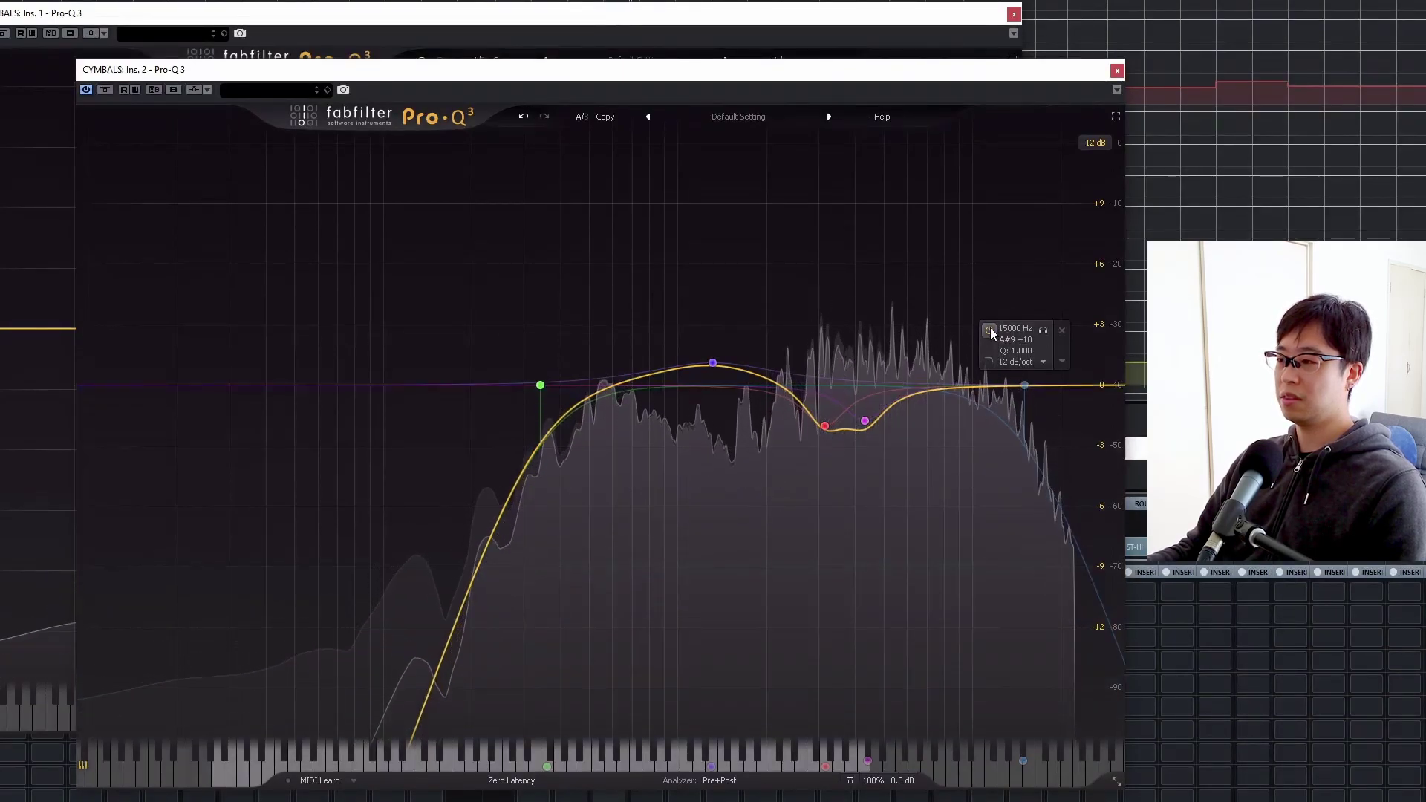
{"action": "left_click", "coordinate": [991, 328]}
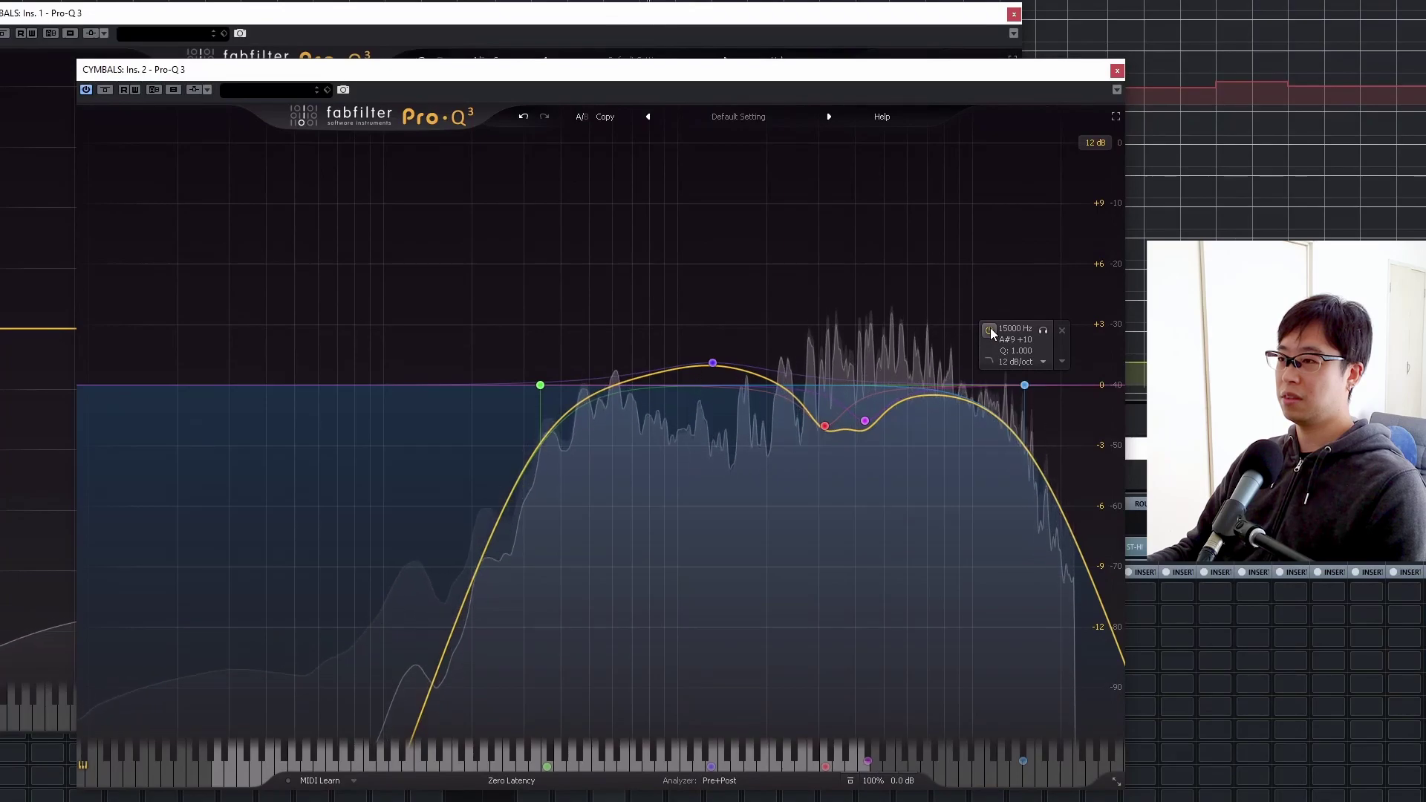
{"action": "left_click", "coordinate": [991, 328]}
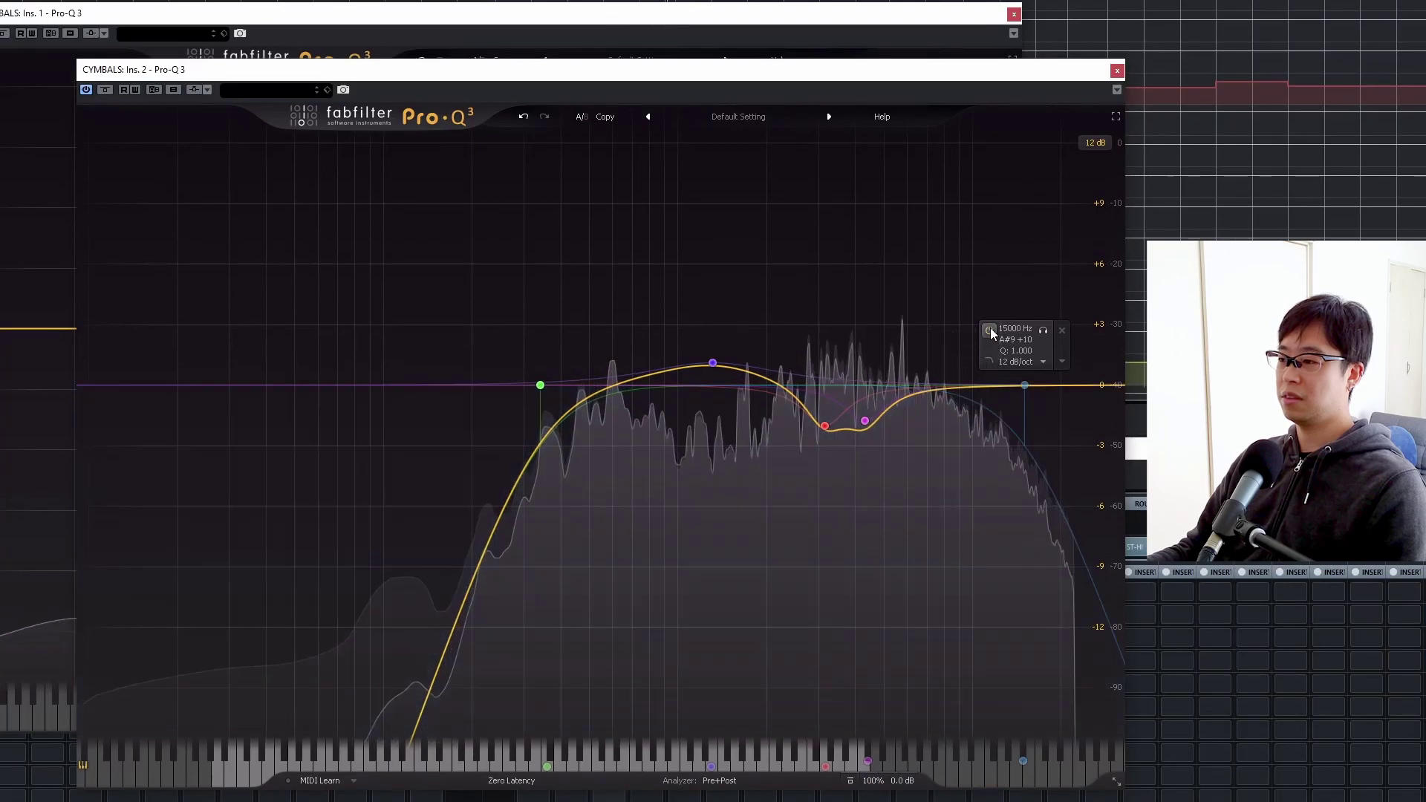
{"action": "left_click", "coordinate": [991, 327]}
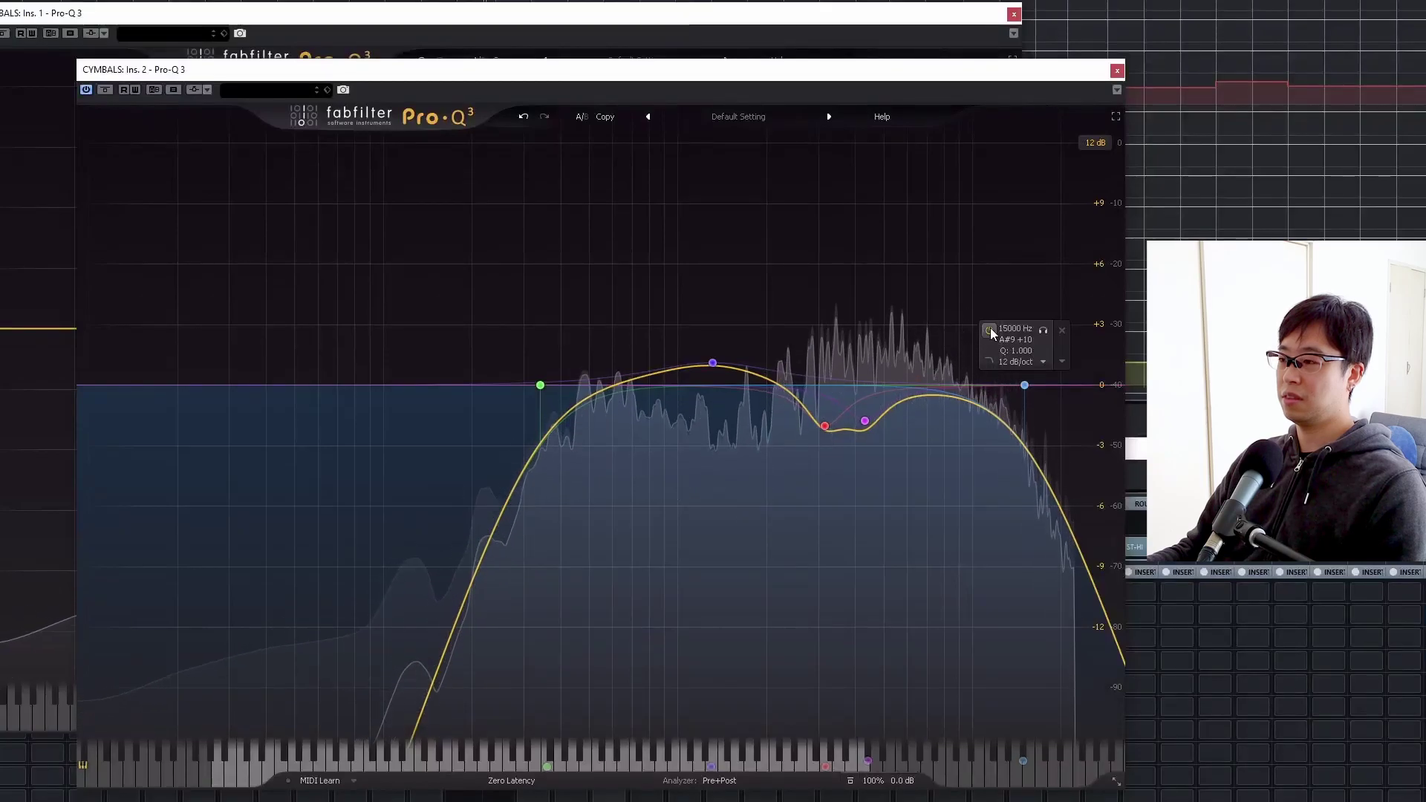
{"action": "left_click", "coordinate": [991, 328]}
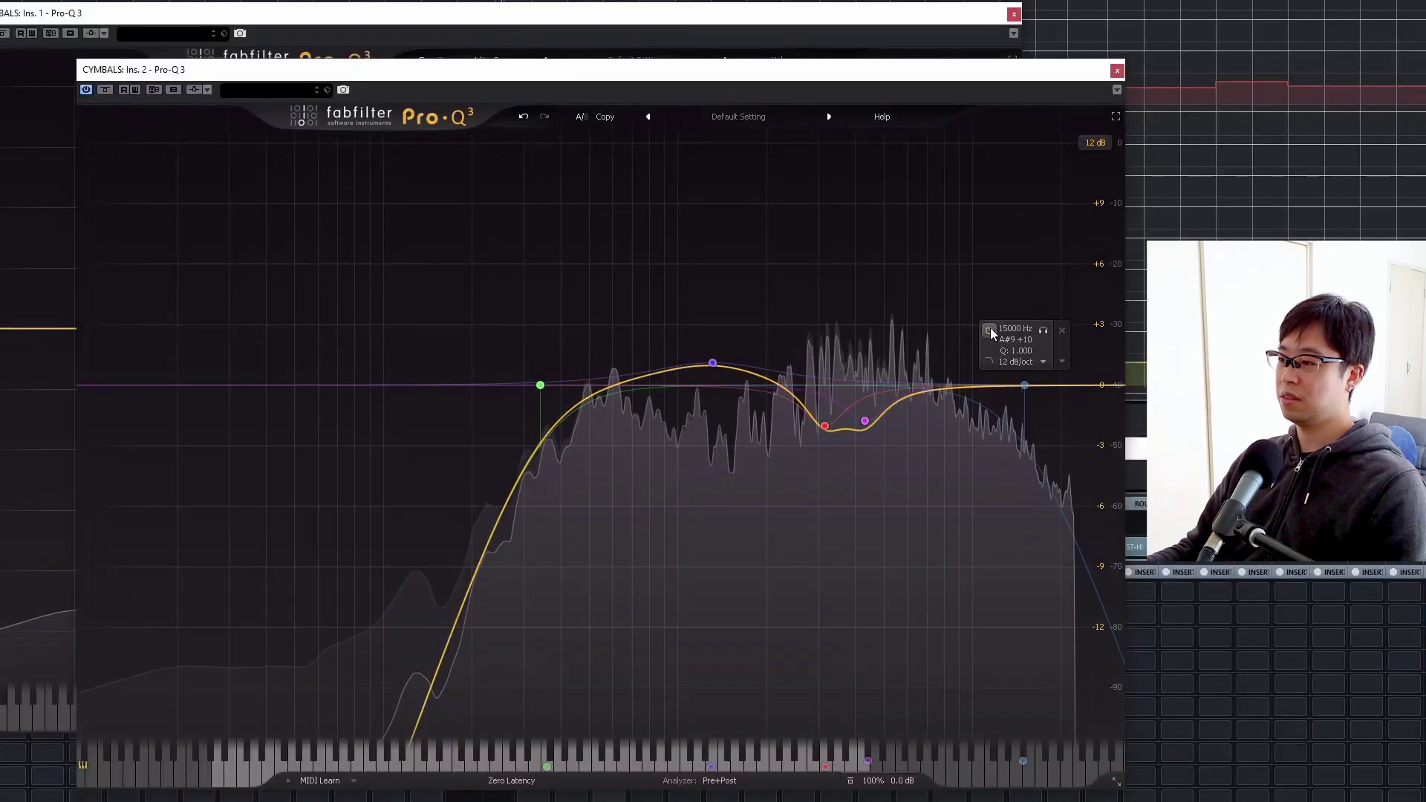
{"action": "left_click", "coordinate": [991, 328]}
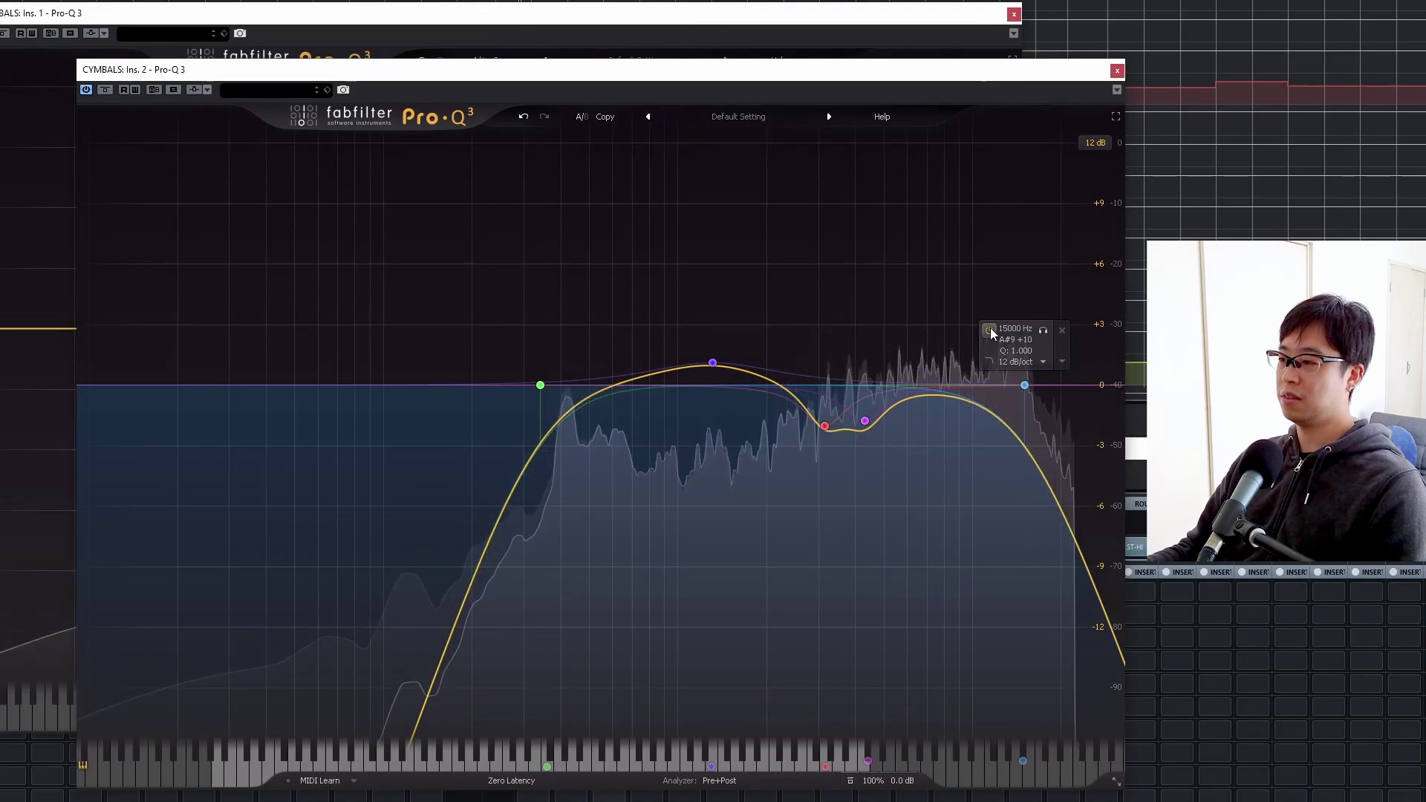
{"action": "left_click", "coordinate": [990, 328]}
{"action": "key", "text": "space"}
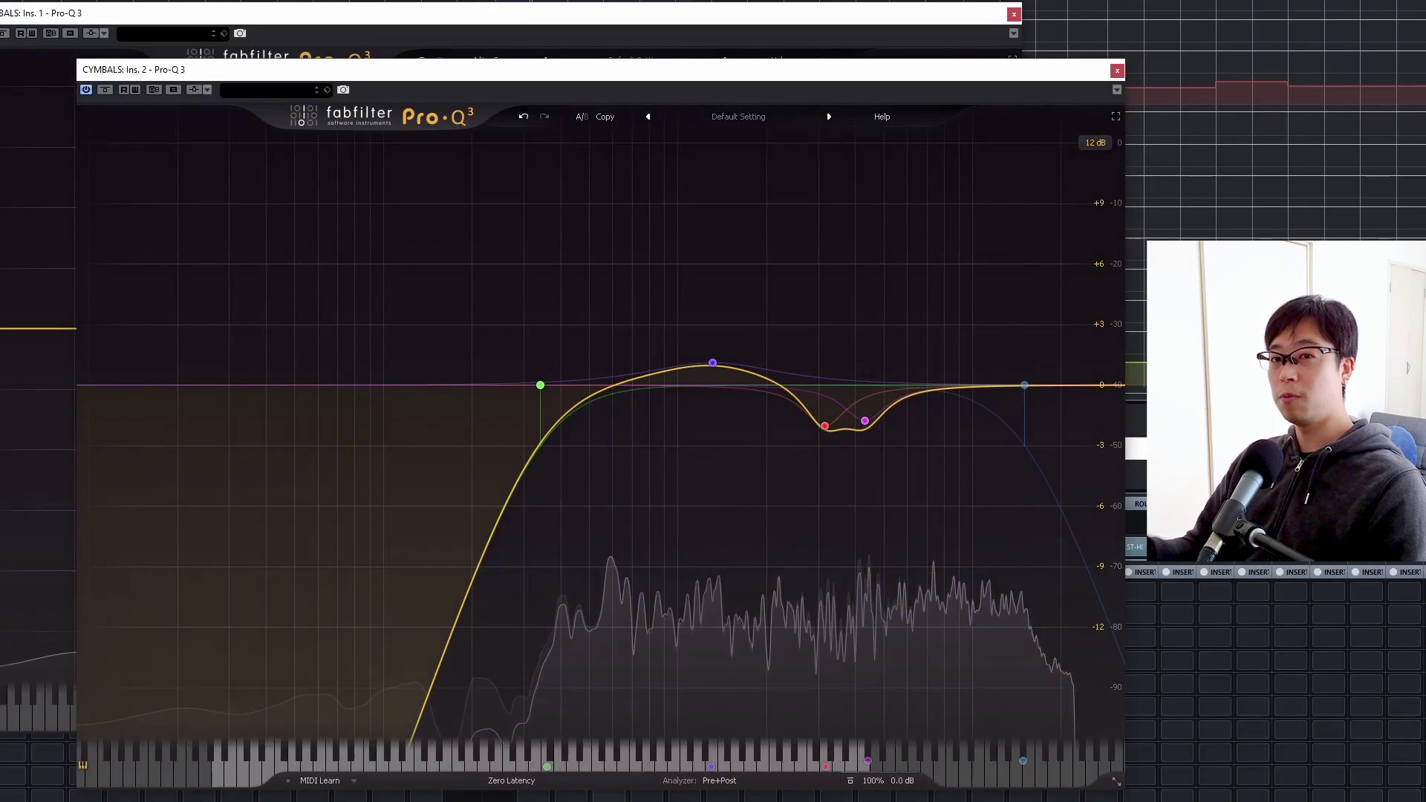
{"action": "mouse_move", "coordinate": [986, 339]}
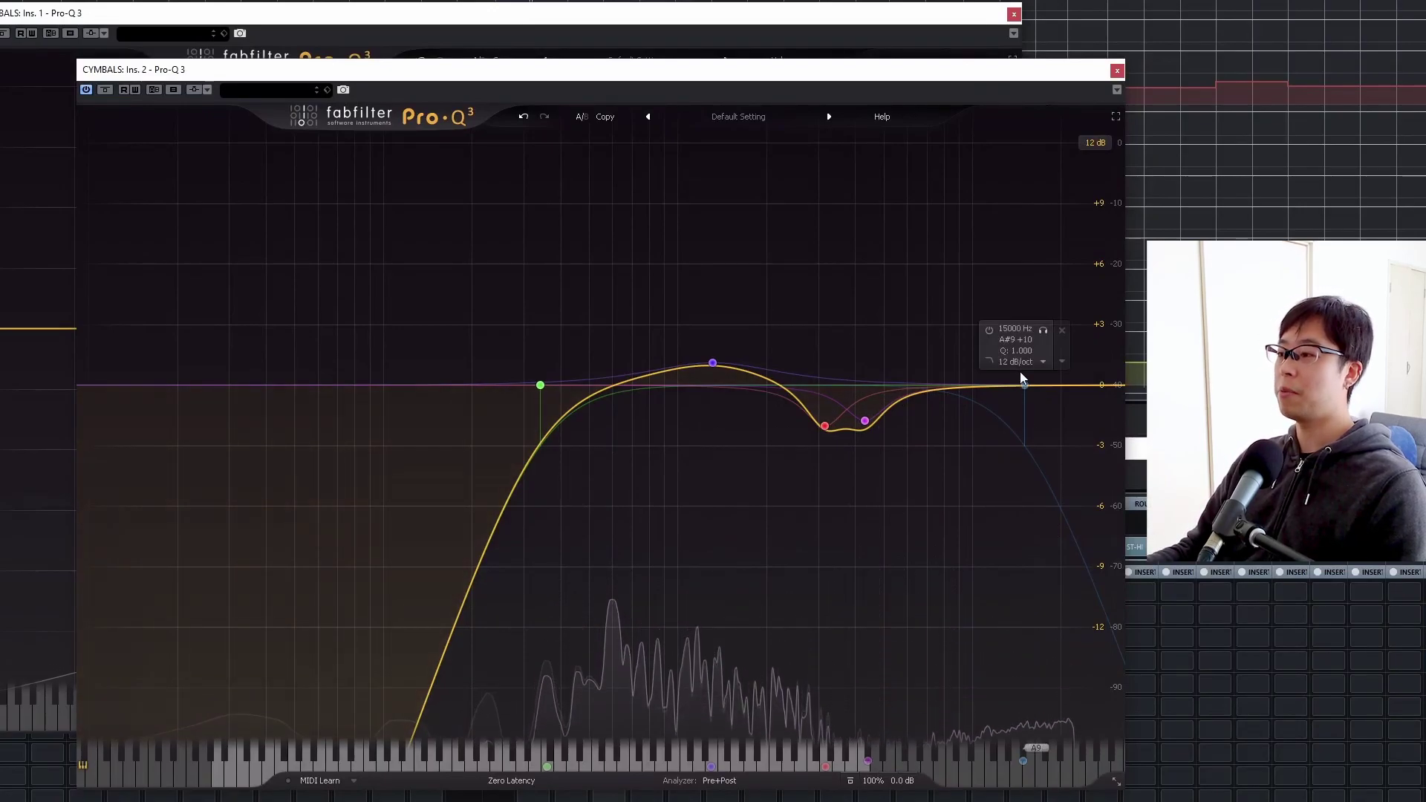
{"action": "left_click", "coordinate": [988, 332]}
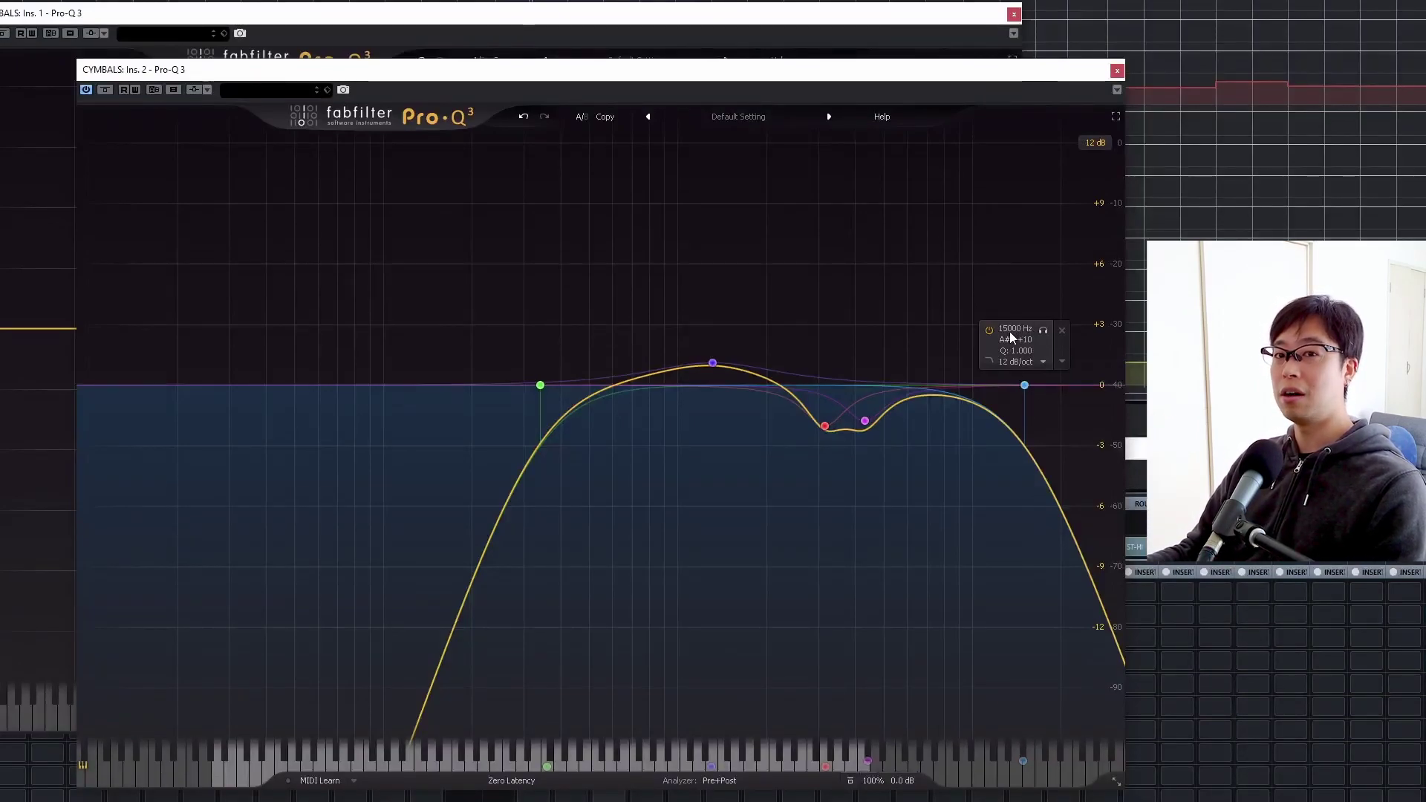
Step: Lower the cymbals' high cut to about 11754 Hz and on to about 9104 Hz, comparing against bypass during playback
{"action": "left_click_drag", "start_coordinate": [1024, 384], "coordinate": [992, 385]}
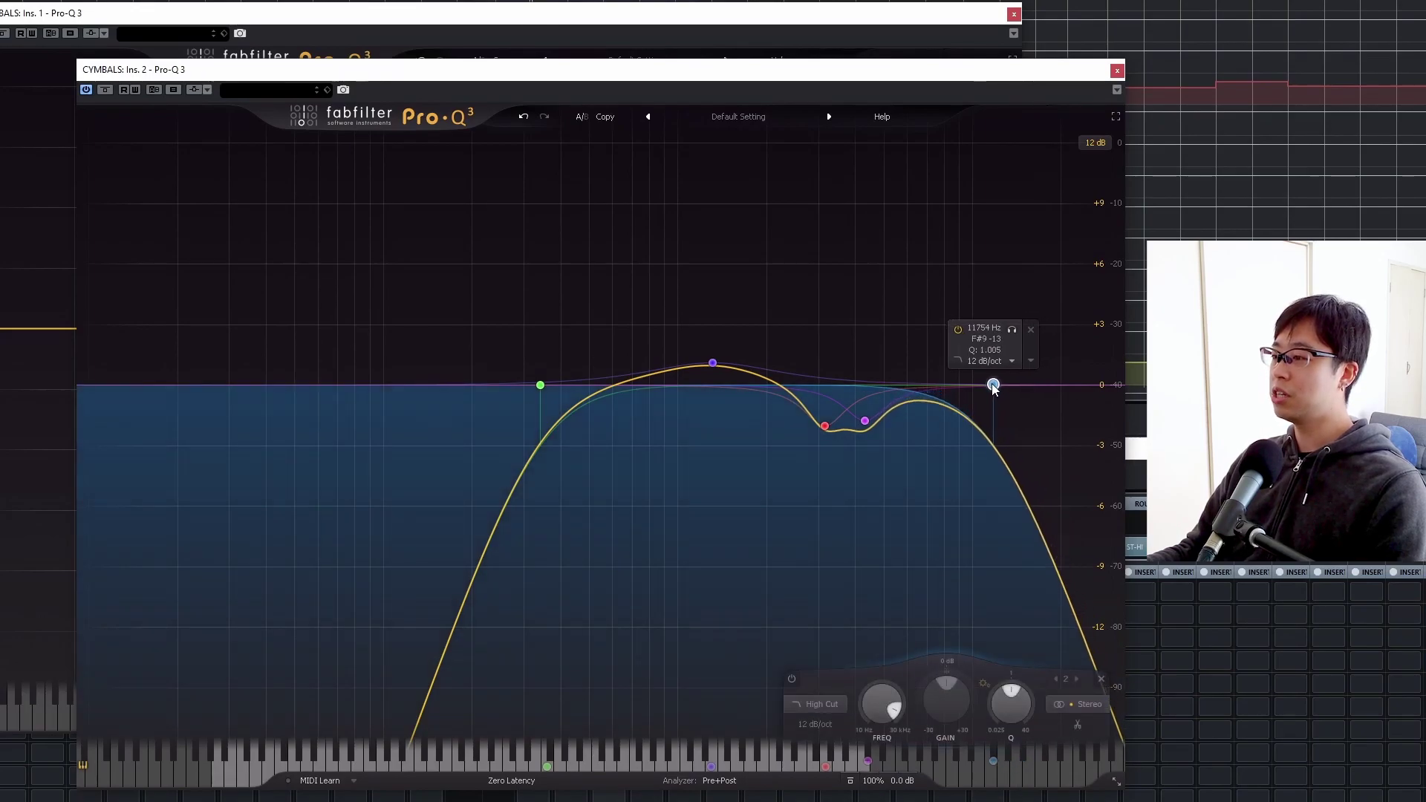
{"action": "left_click", "coordinate": [958, 329]}
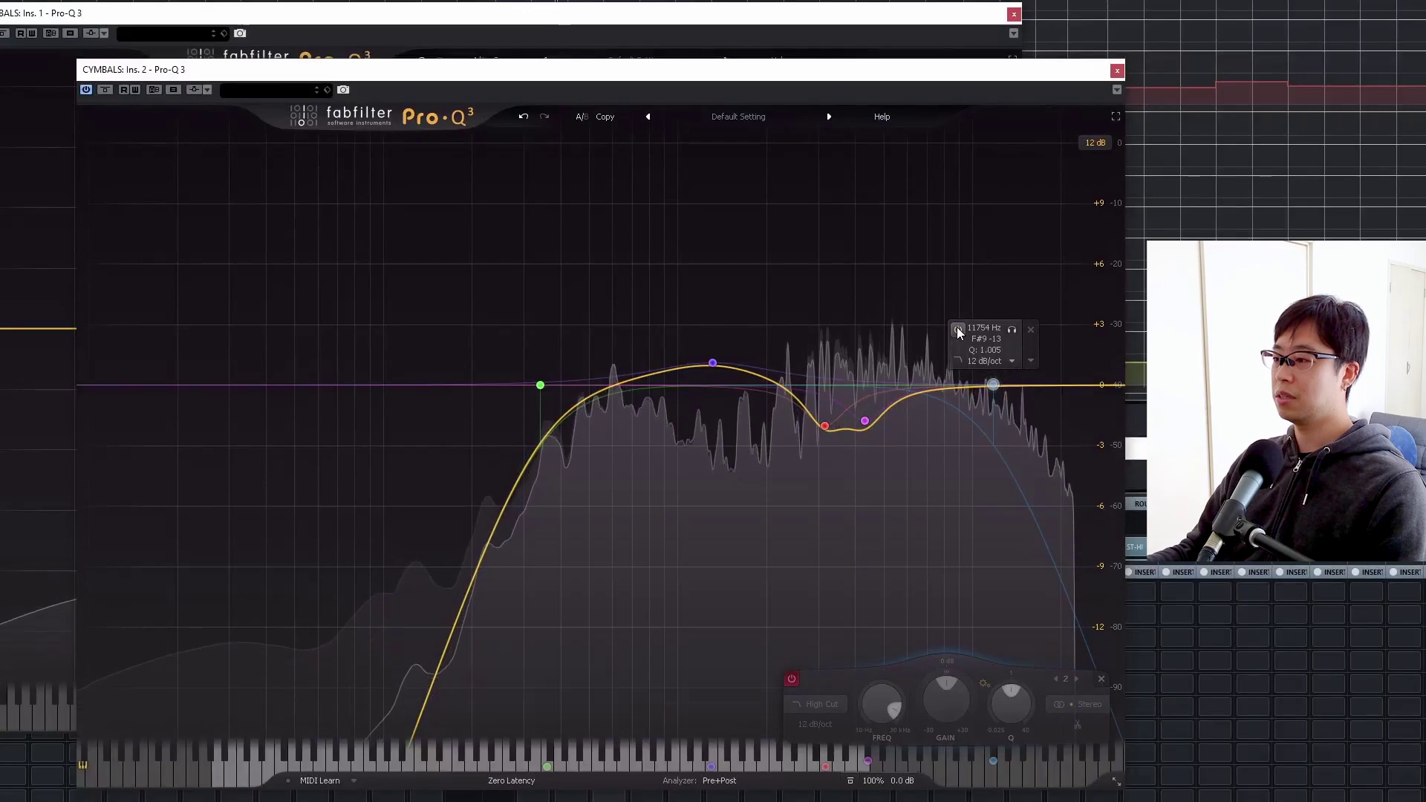
{"action": "left_click", "coordinate": [958, 329]}
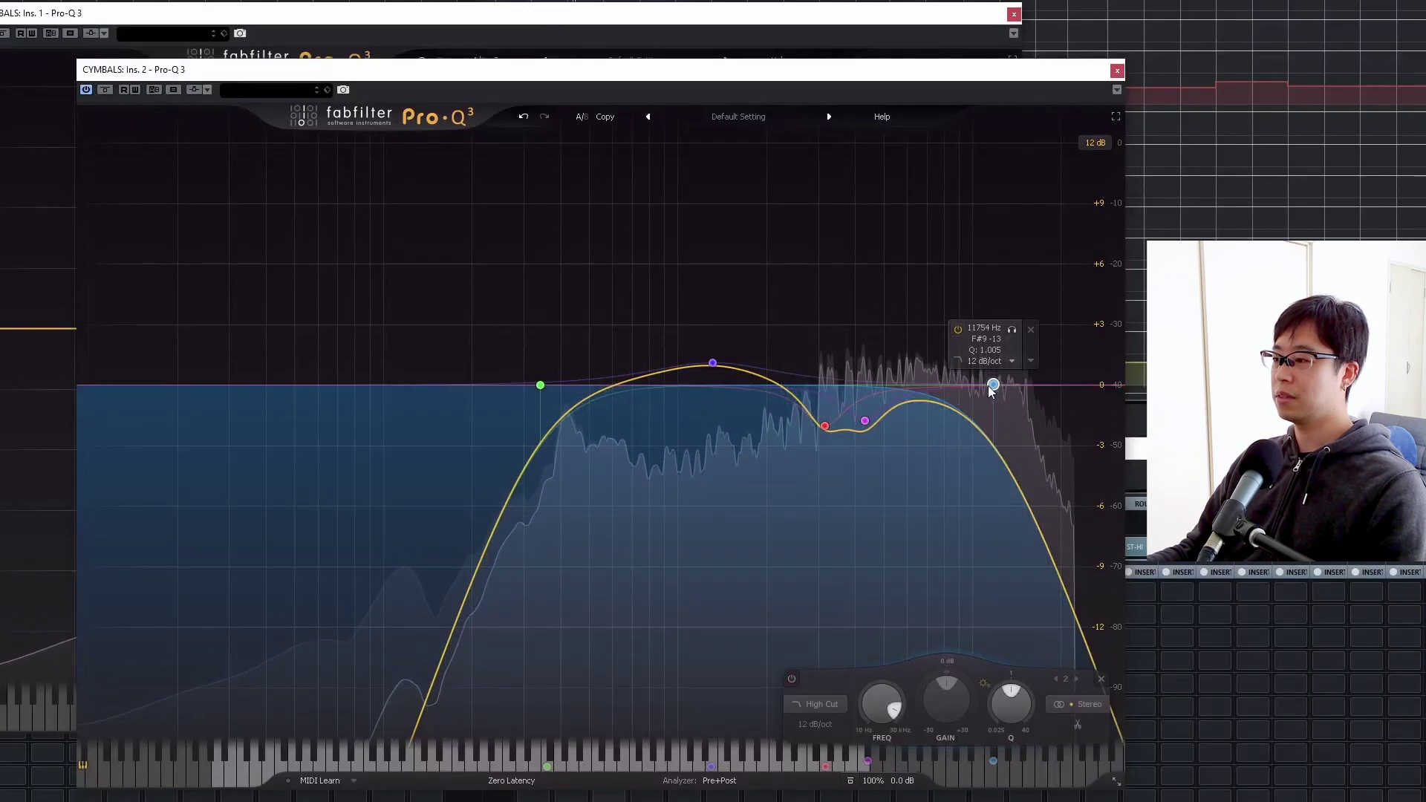
{"action": "left_click_drag", "start_coordinate": [993, 385], "coordinate": [960, 383]}
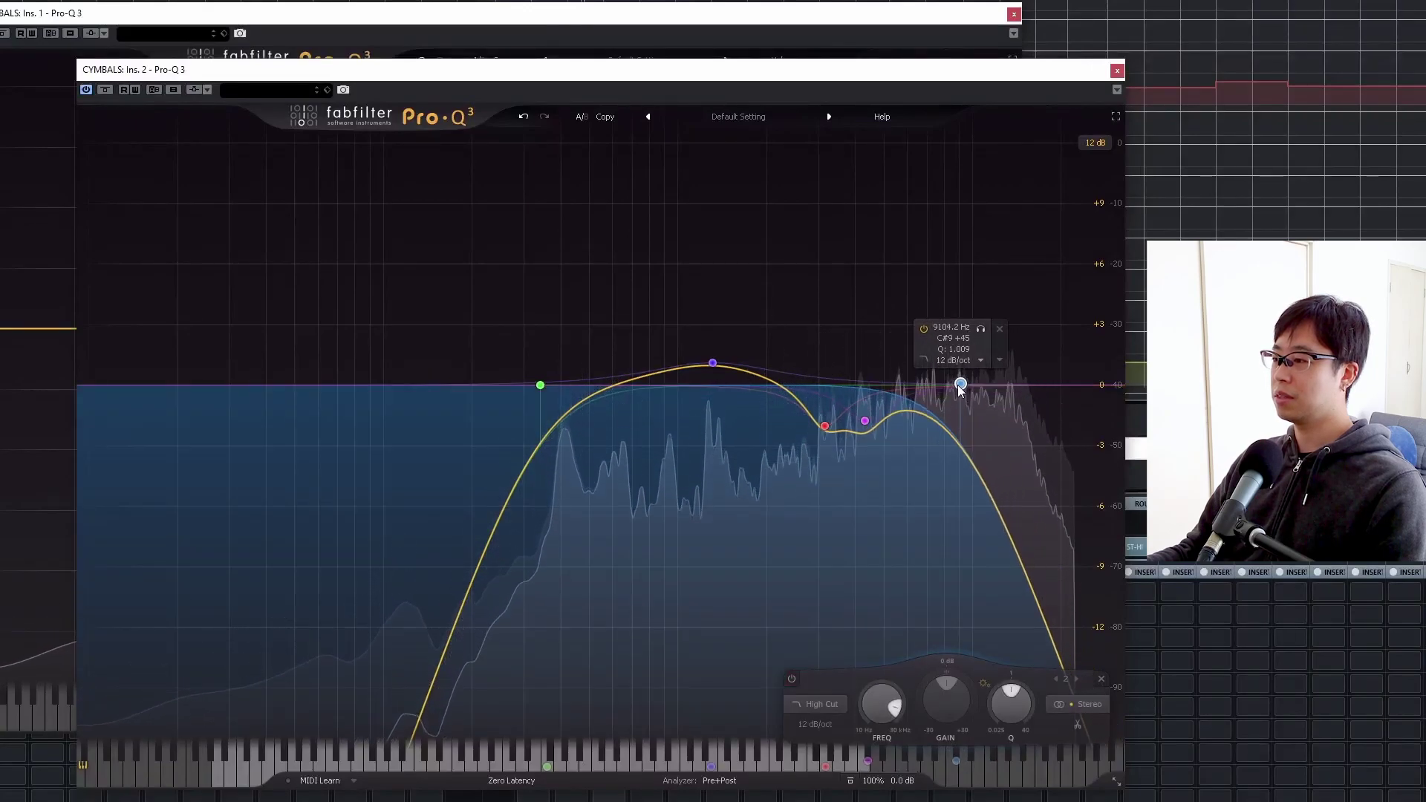
Step: Toggle the cymbals' 9104 Hz high cut to compare against bypass and undo the last change
{"action": "left_click", "coordinate": [920, 329]}
{"action": "left_click", "coordinate": [919, 328]}
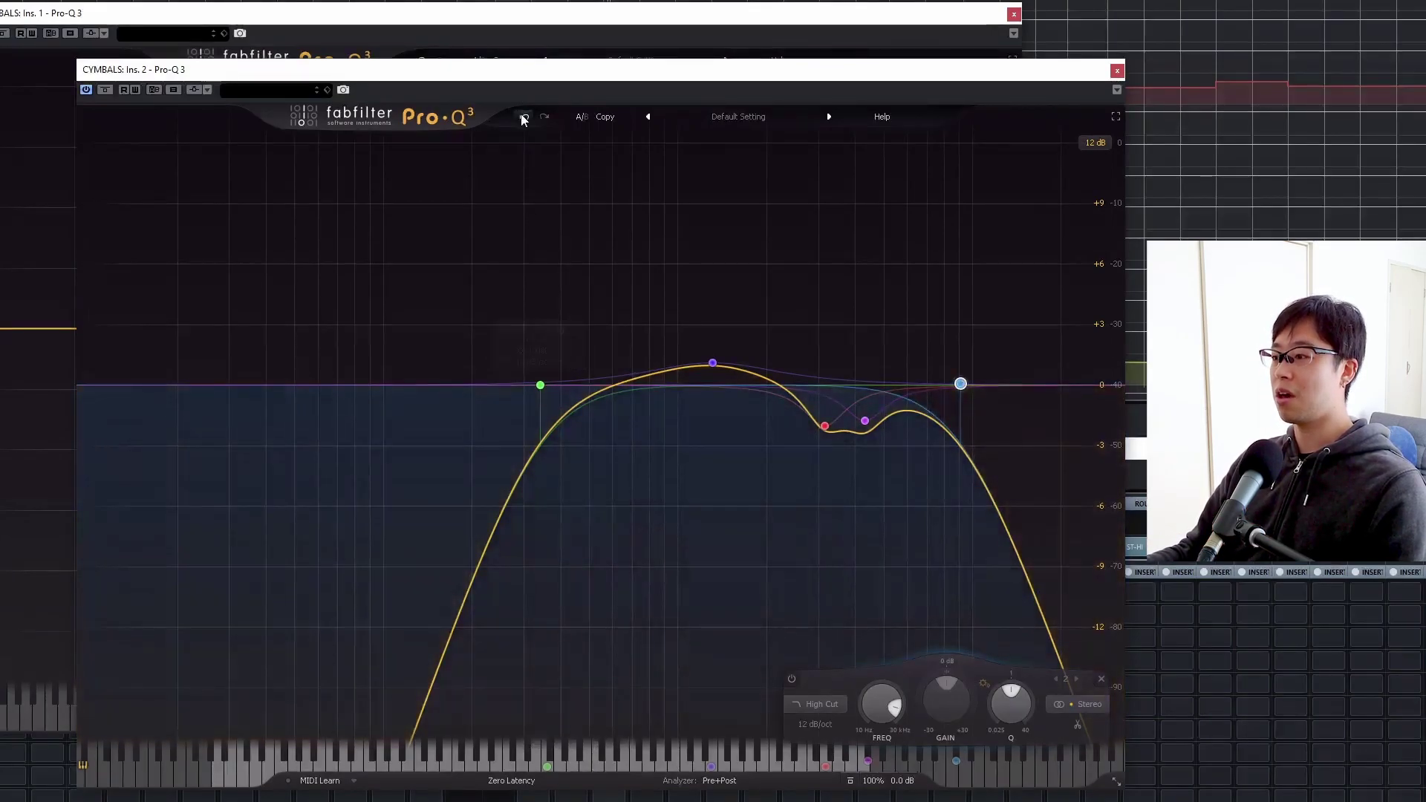
{"action": "left_click", "coordinate": [523, 117]}
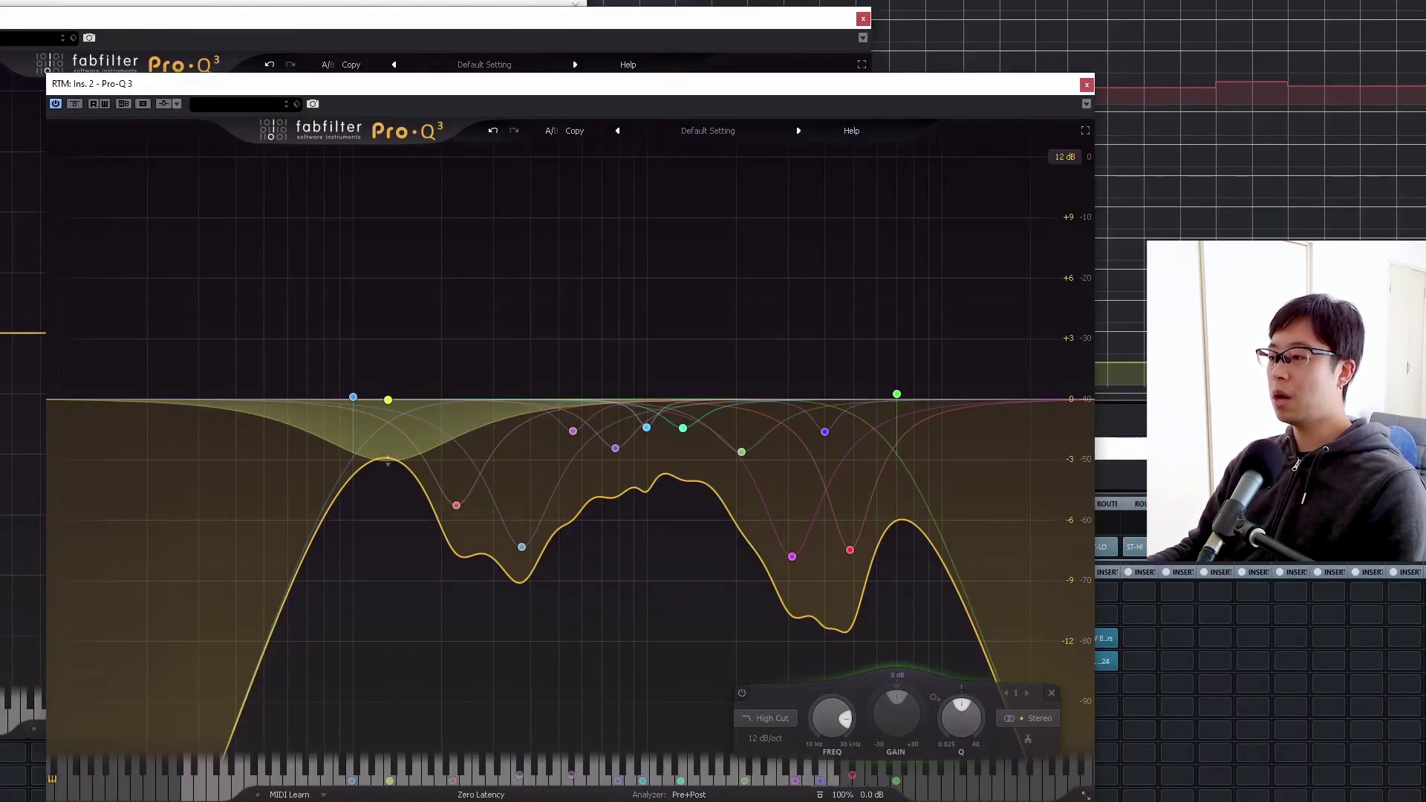
Step: Compare the RTM track with and without its 7000 Hz high cut by toggling the band's bypass during playback
{"action": "mouse_move", "coordinate": [897, 398]}
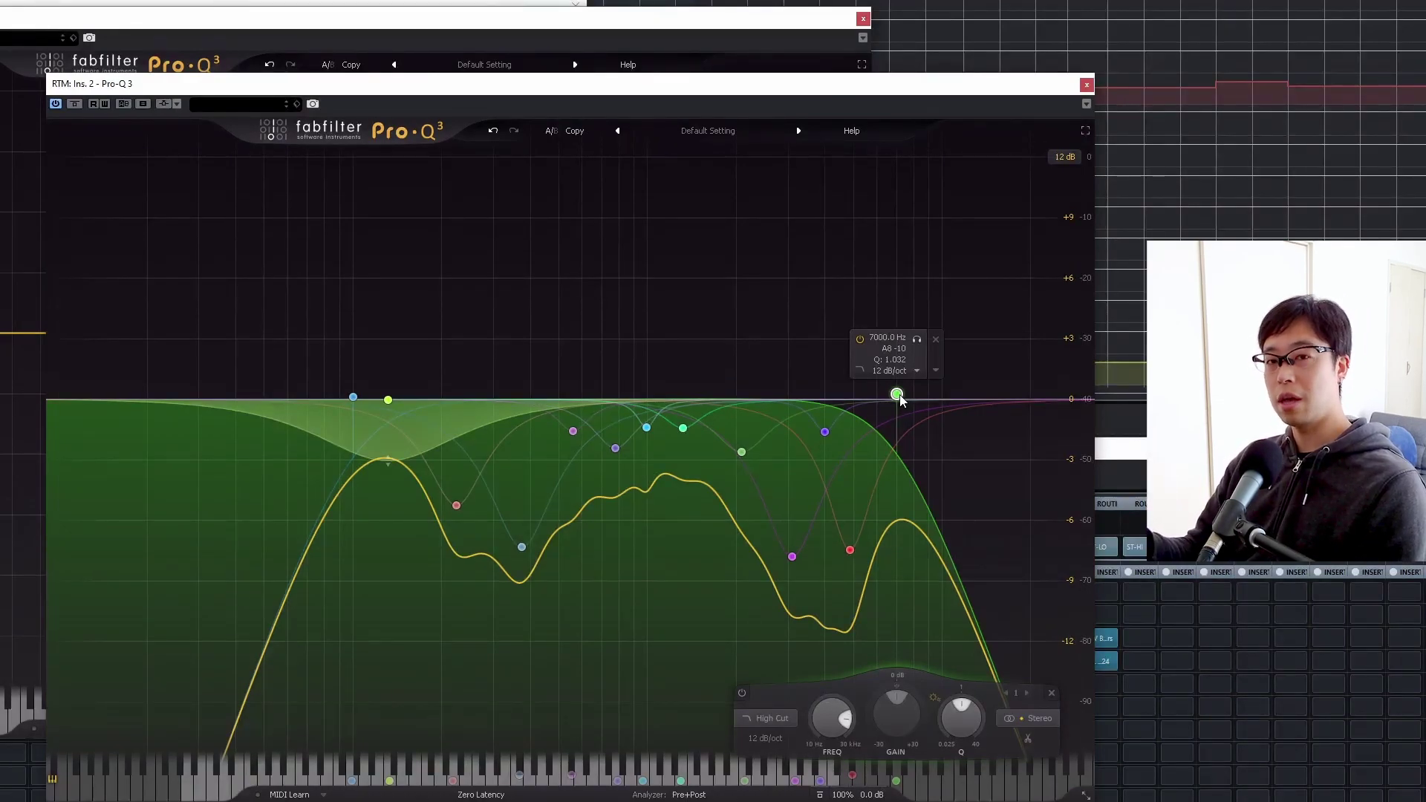
{"action": "left_click", "coordinate": [859, 340]}
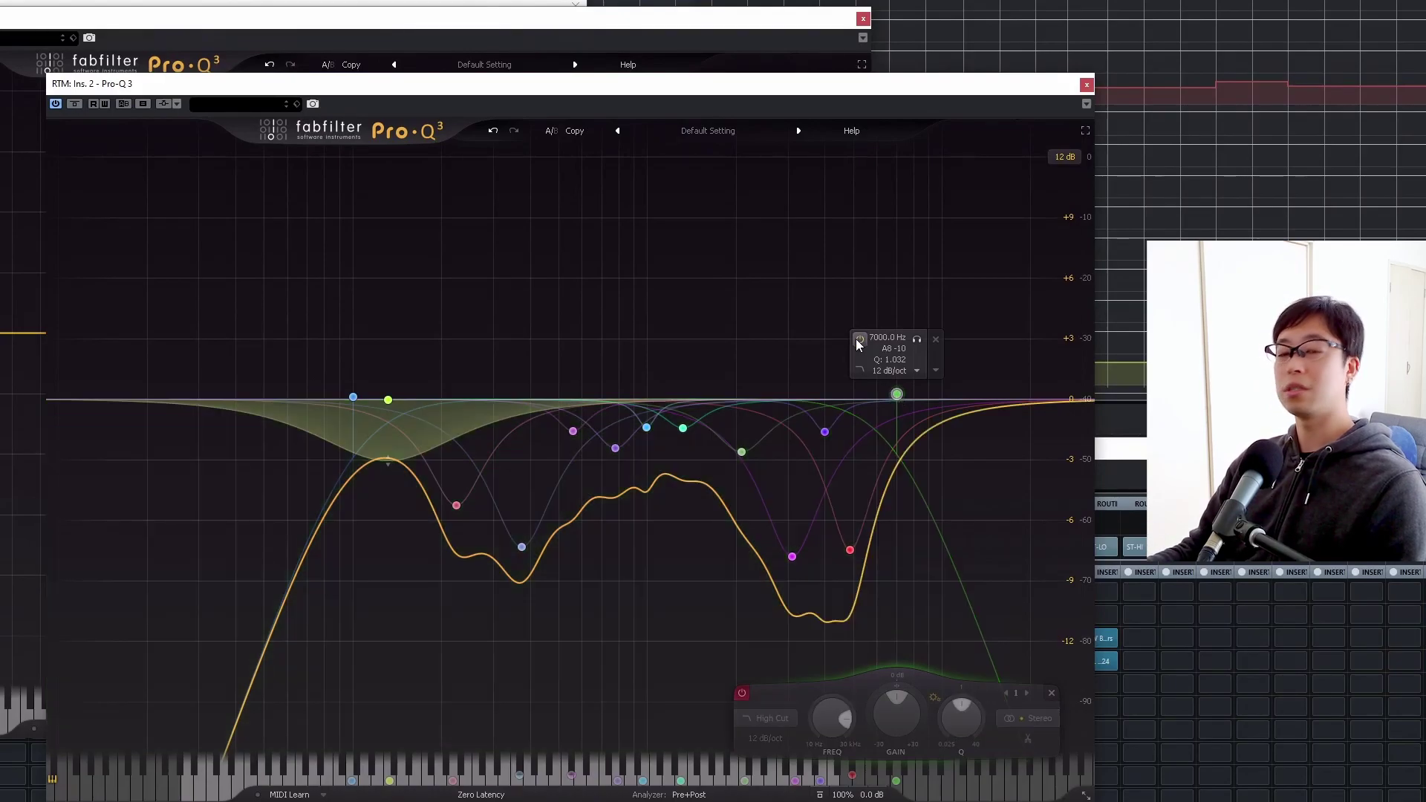
{"action": "left_click", "coordinate": [857, 340]}
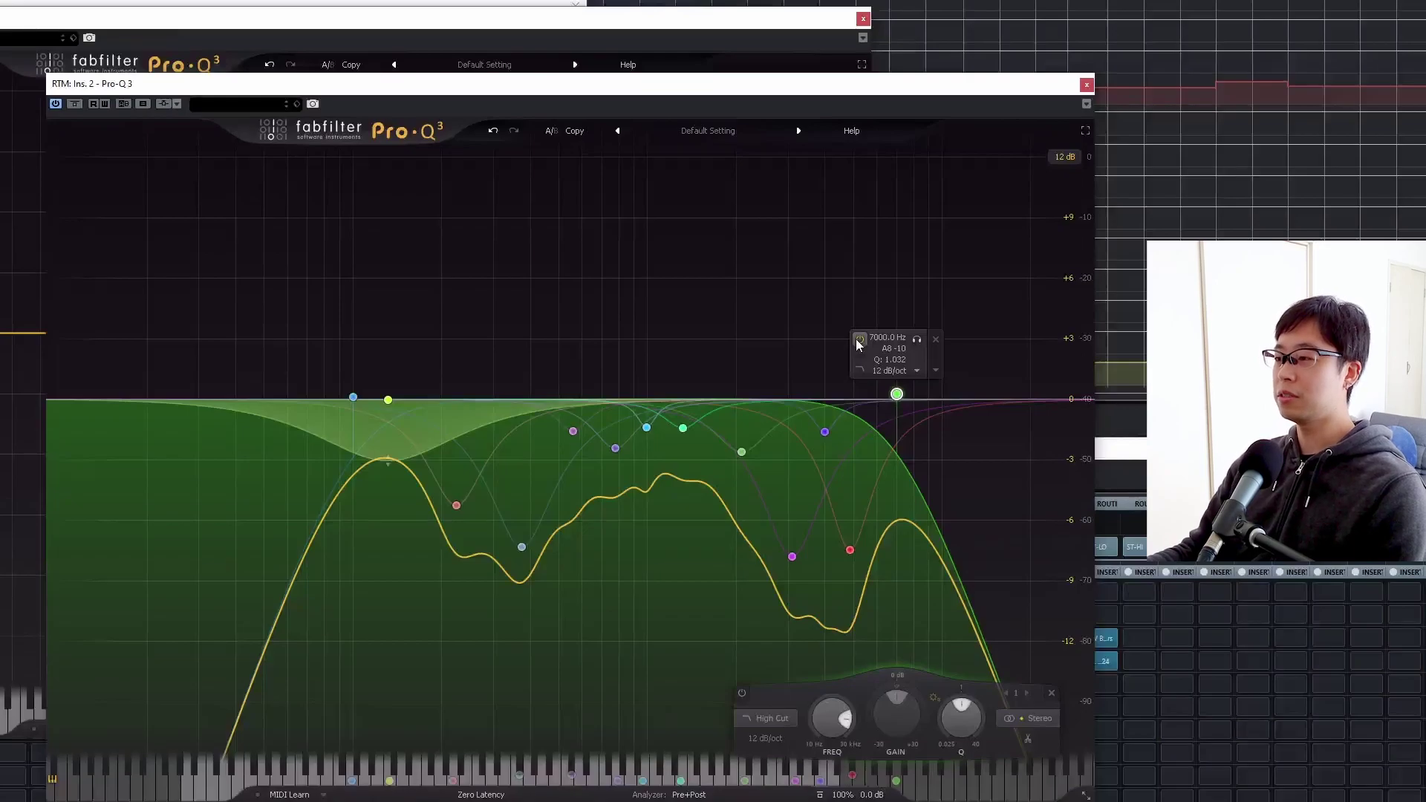
{"action": "key", "text": "space"}
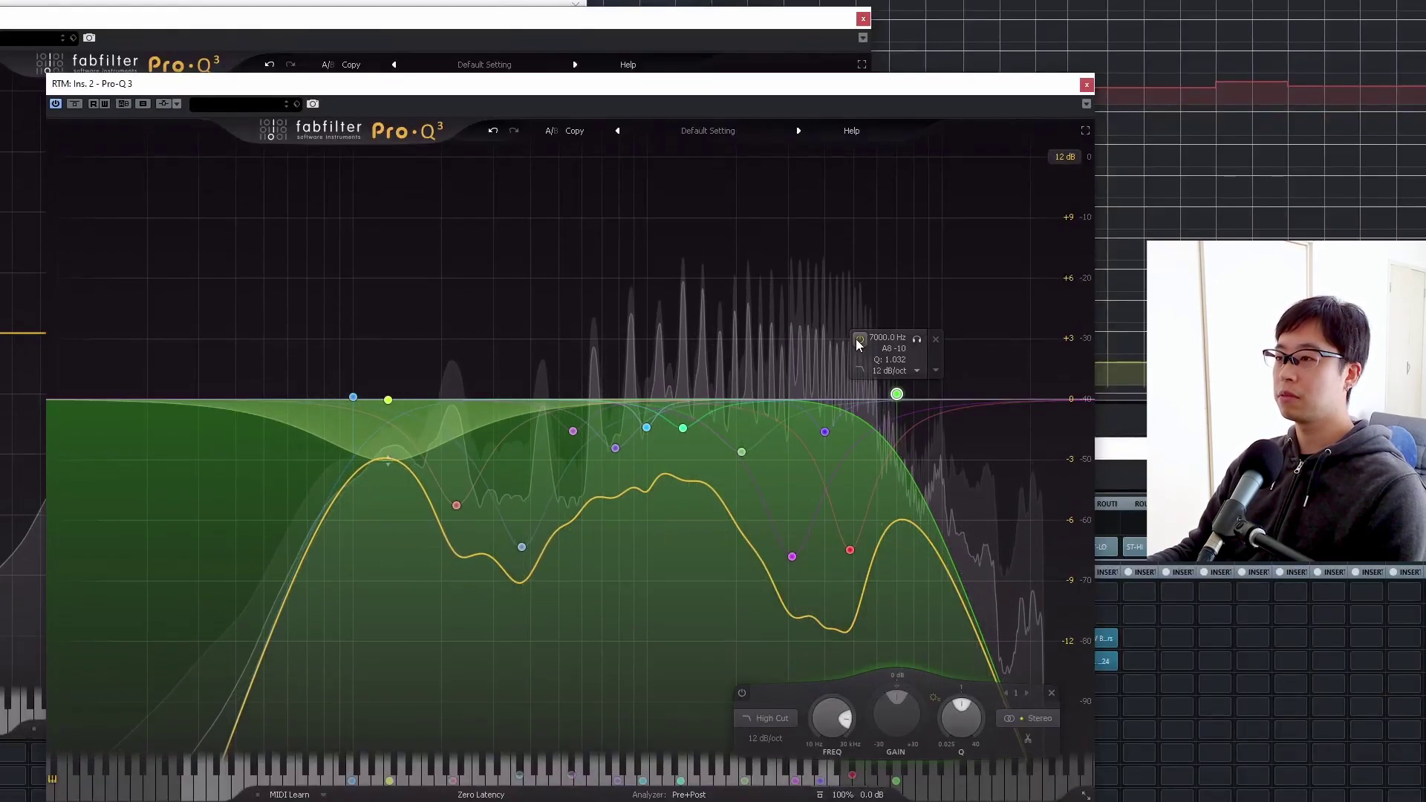
{"action": "left_click", "coordinate": [857, 340]}
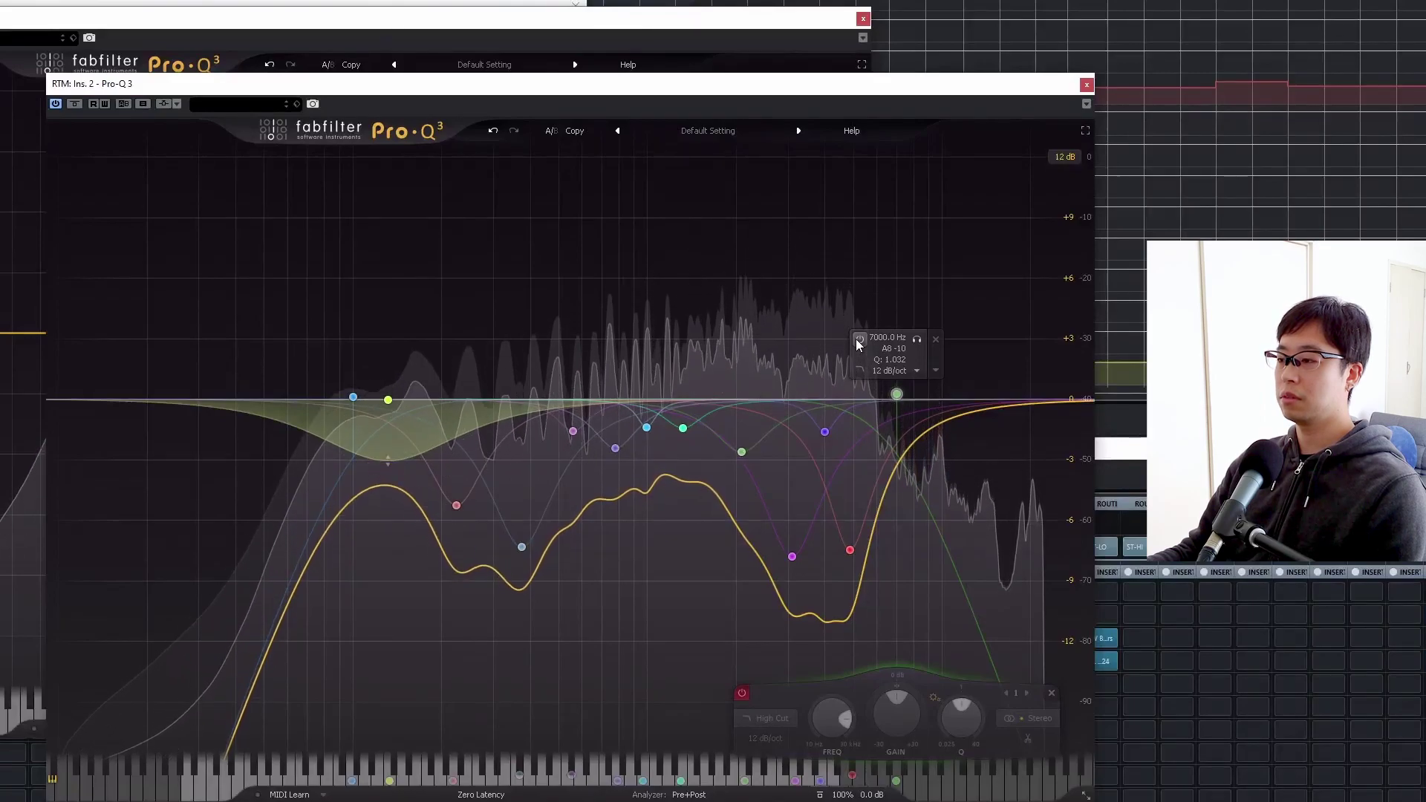
{"action": "left_click", "coordinate": [858, 340]}
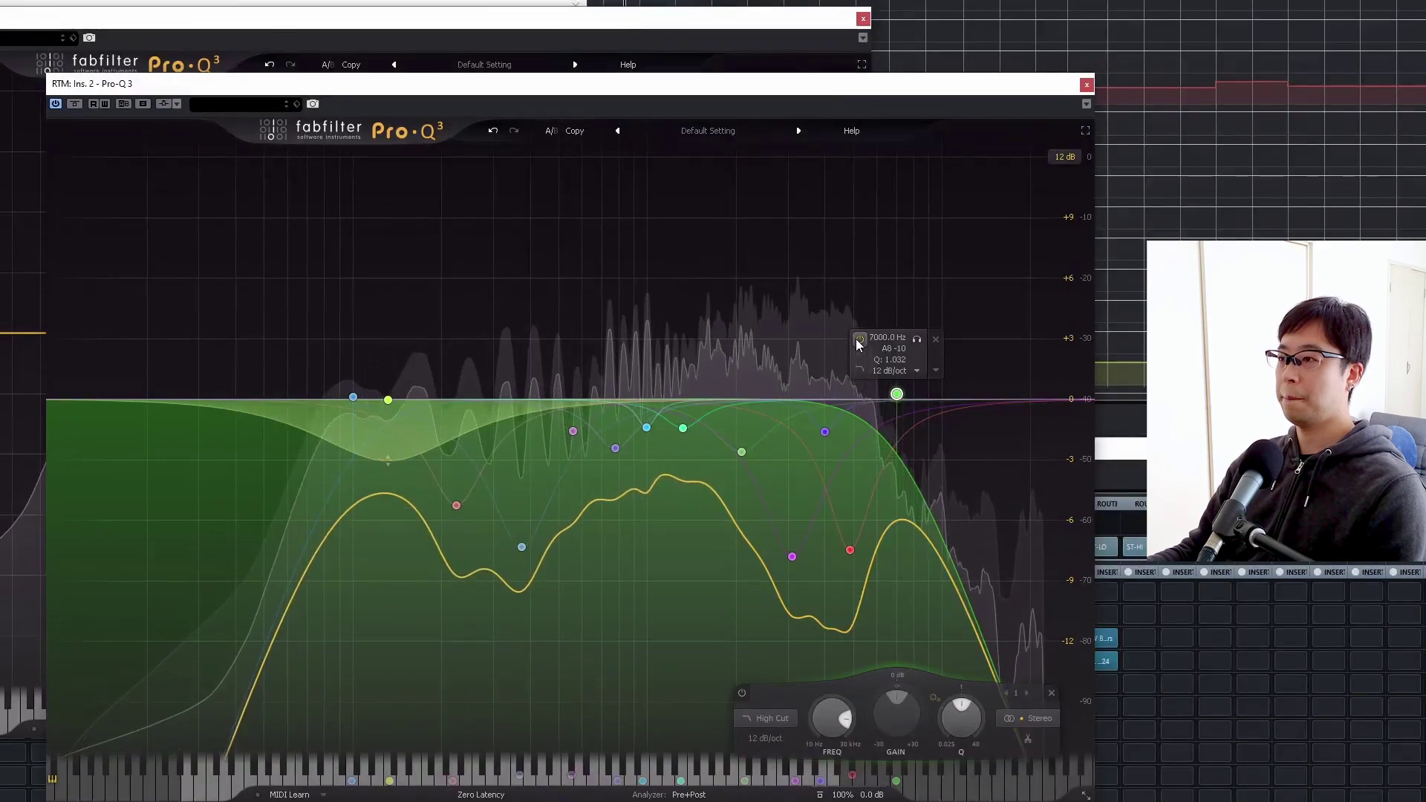
{"action": "left_click", "coordinate": [857, 340]}
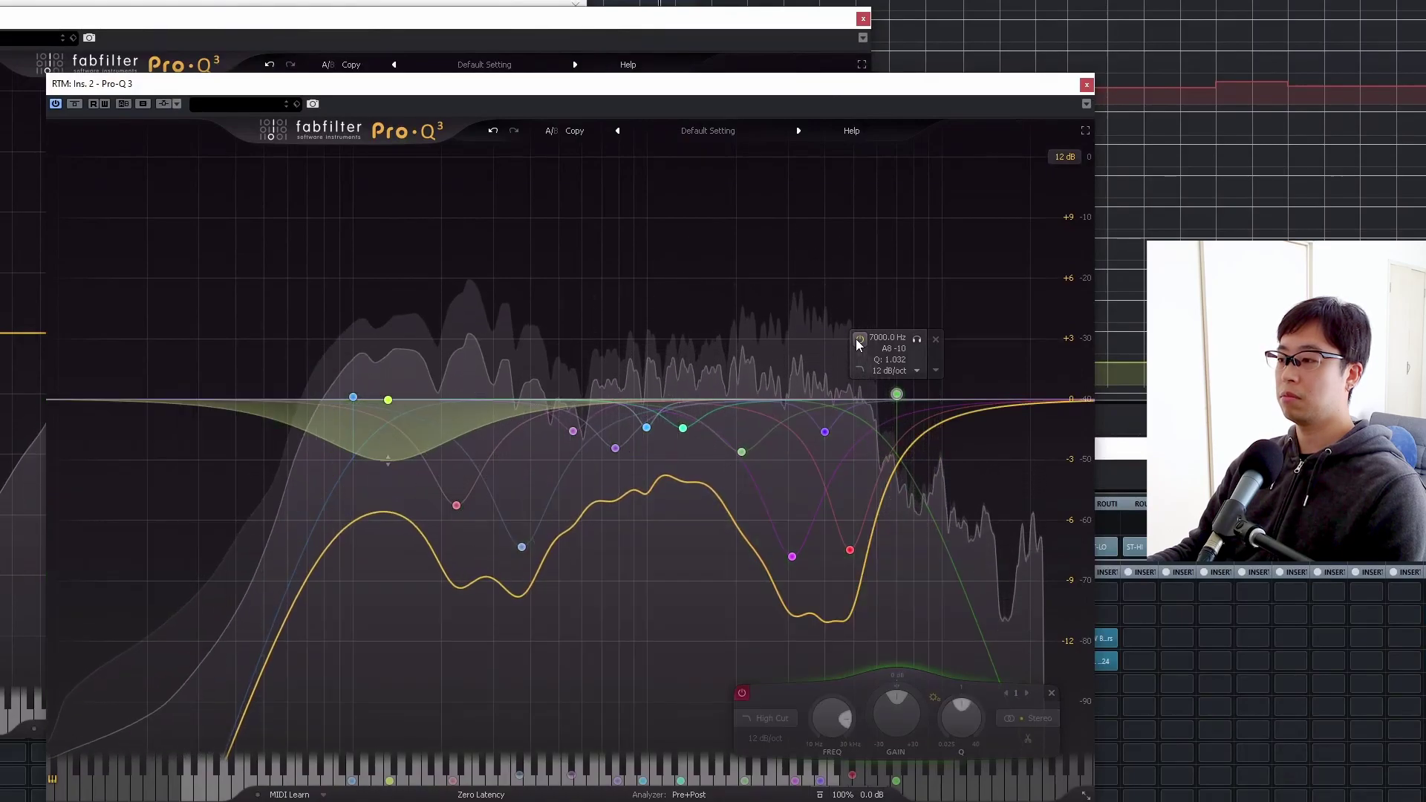
{"action": "left_click", "coordinate": [857, 339]}
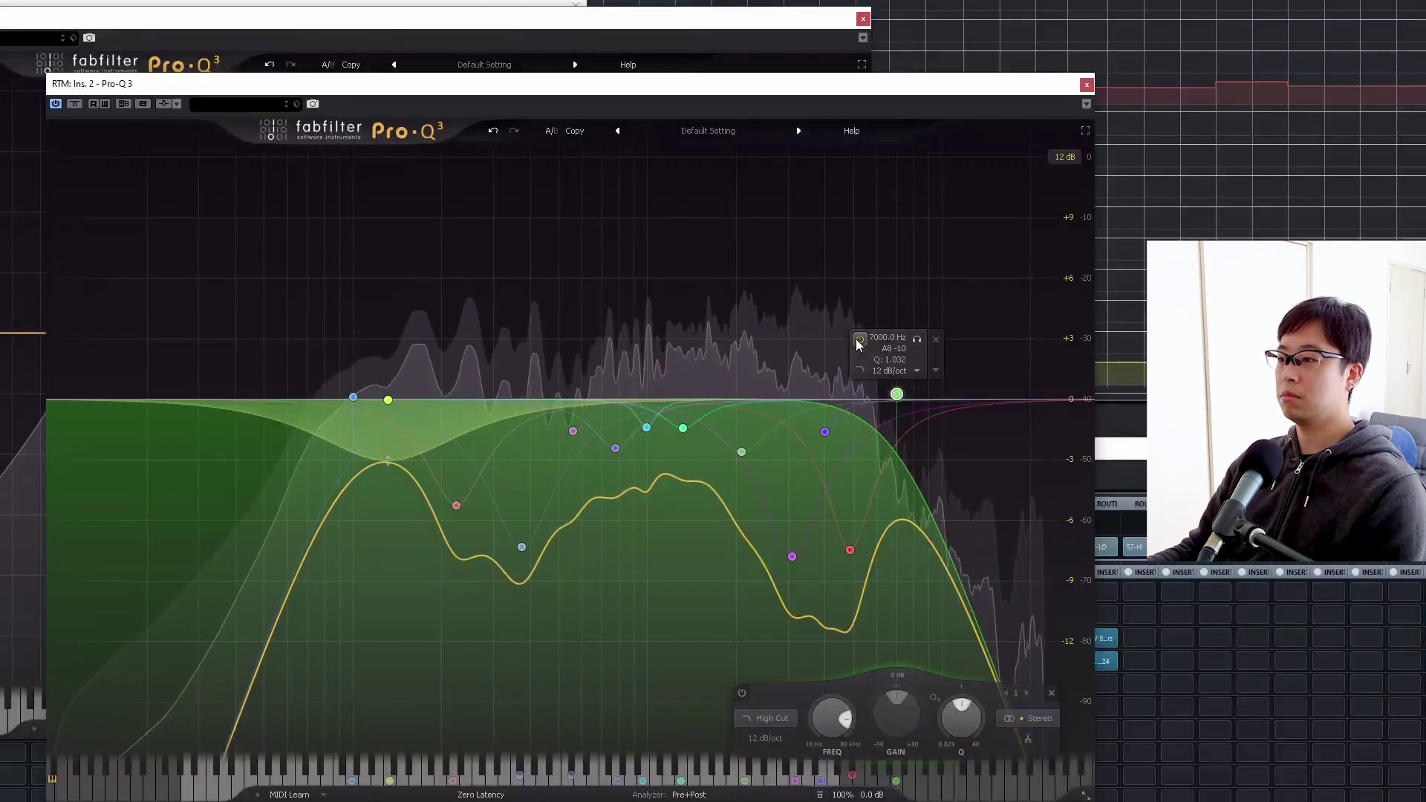
{"action": "key", "text": "space"}
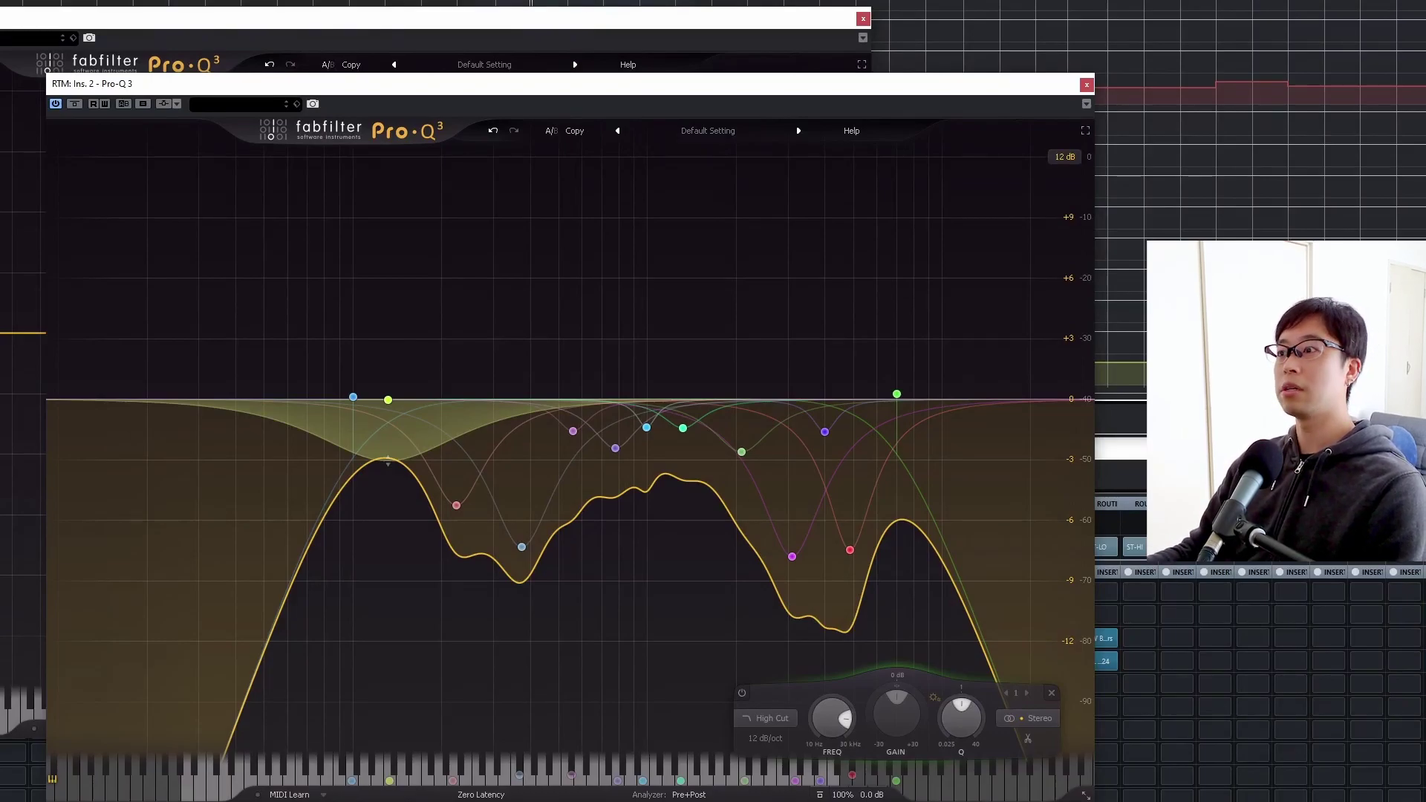
Step: Play the RTM track again, toggle the 7000 Hz high cut in Ins. 2 to compare, and leave the band bypassed
{"action": "key", "text": "space"}
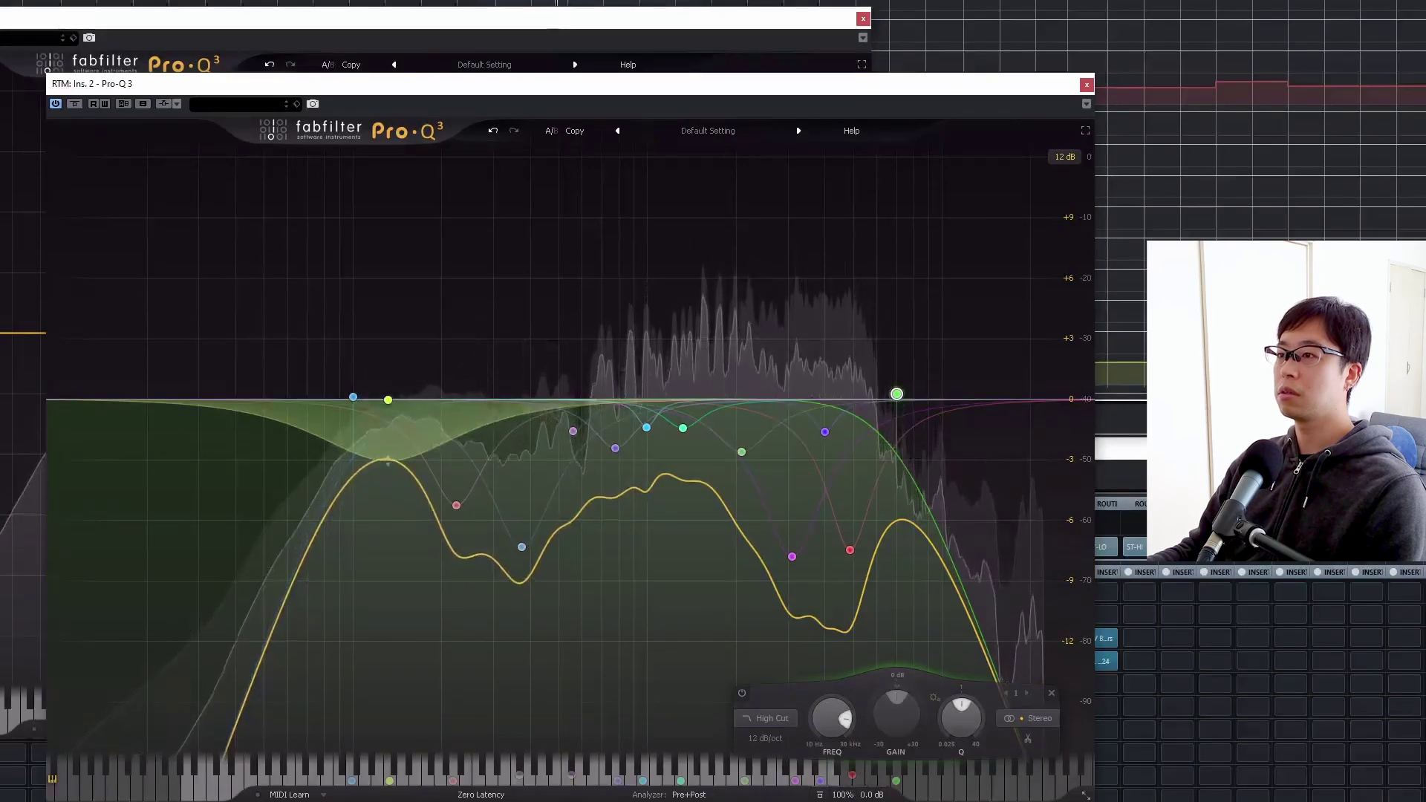
{"action": "key", "text": "space"}
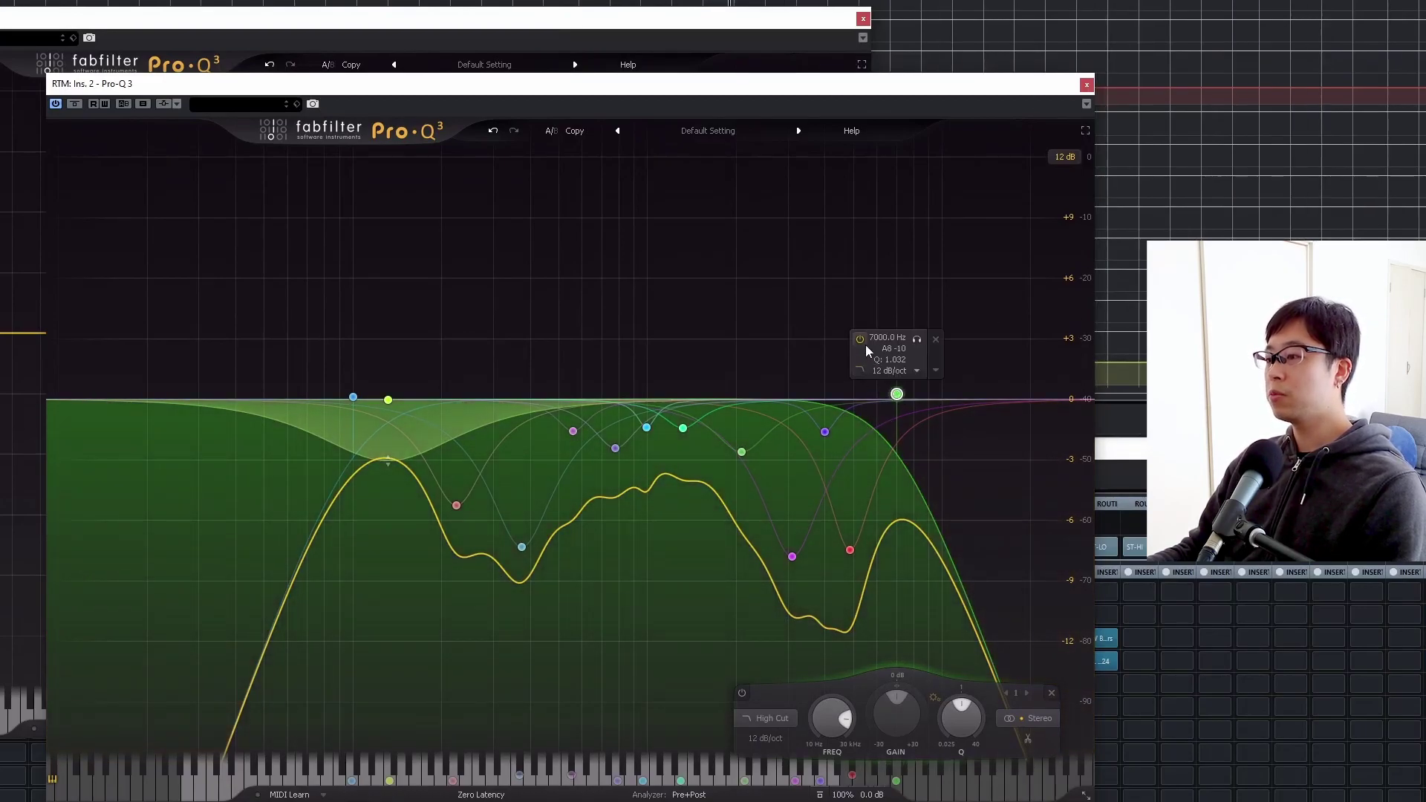
{"action": "left_click", "coordinate": [860, 339]}
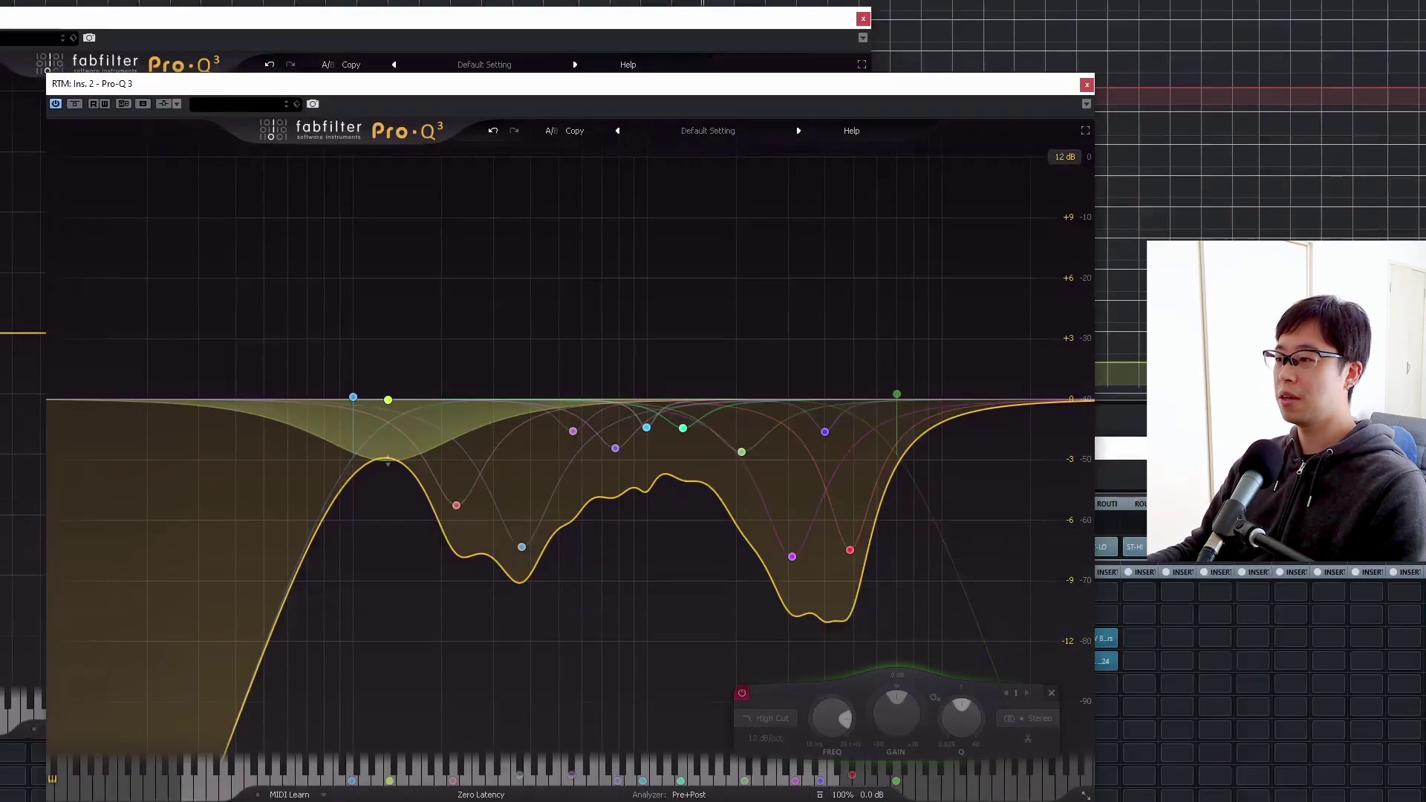
{"action": "left_click", "coordinate": [859, 339]}
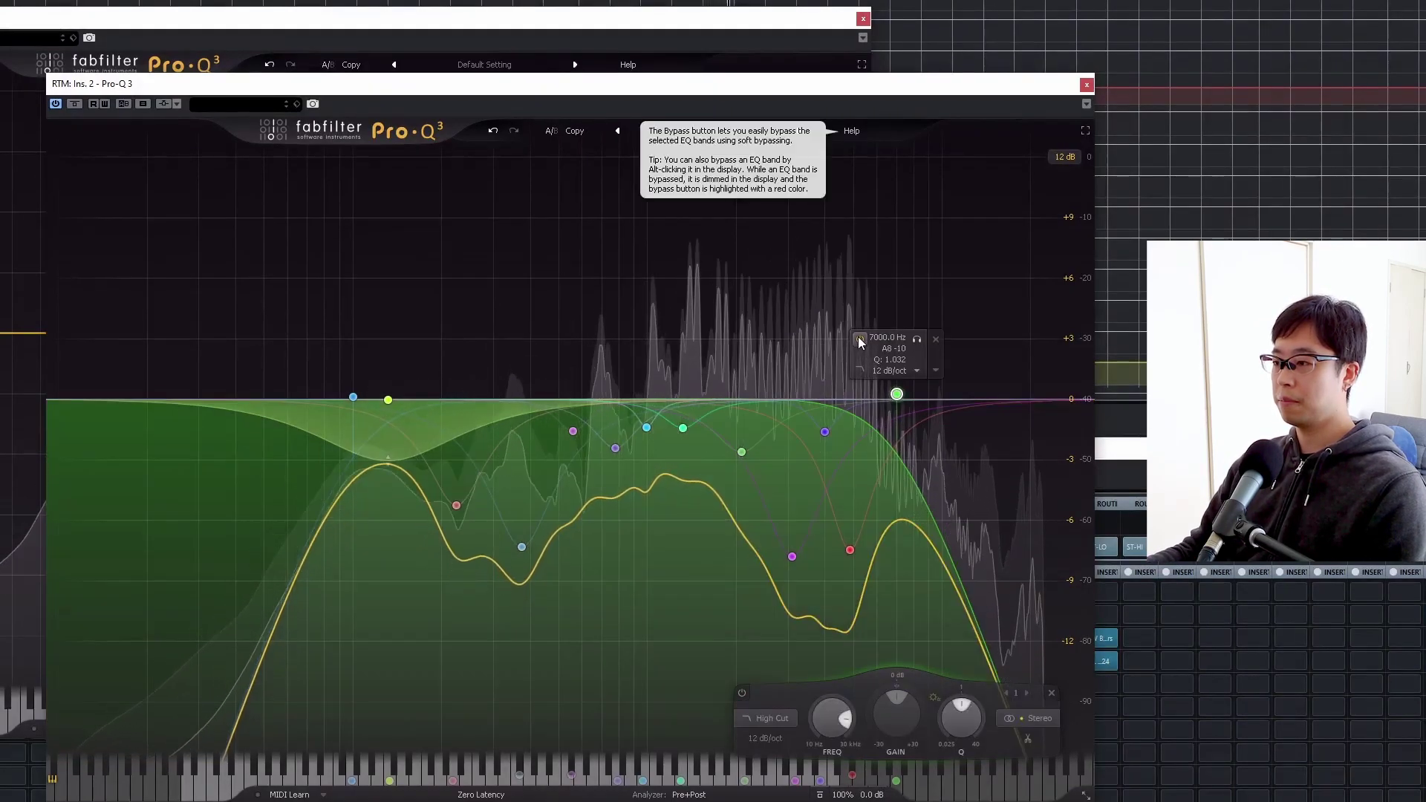
{"action": "left_click", "coordinate": [859, 339]}
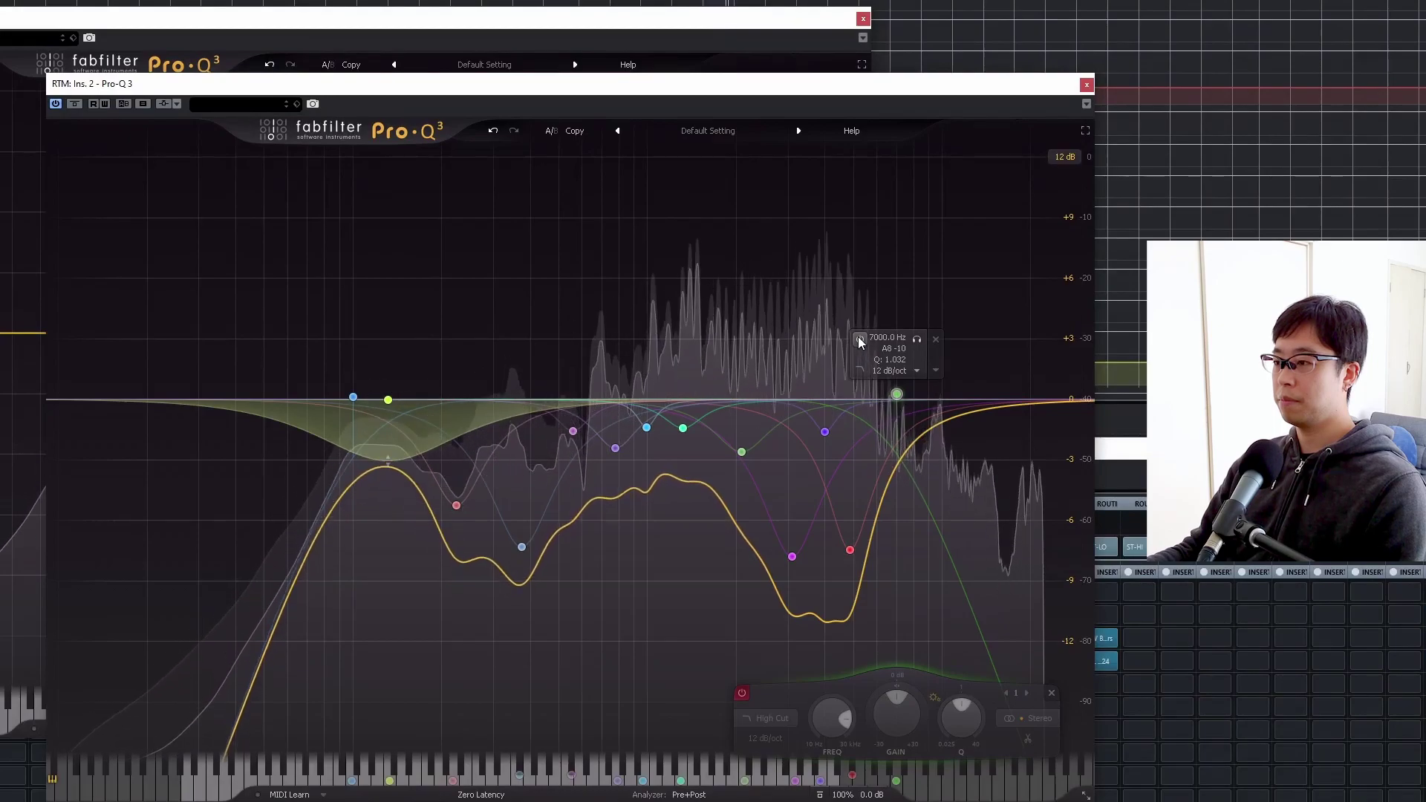
{"action": "left_click", "coordinate": [859, 339]}
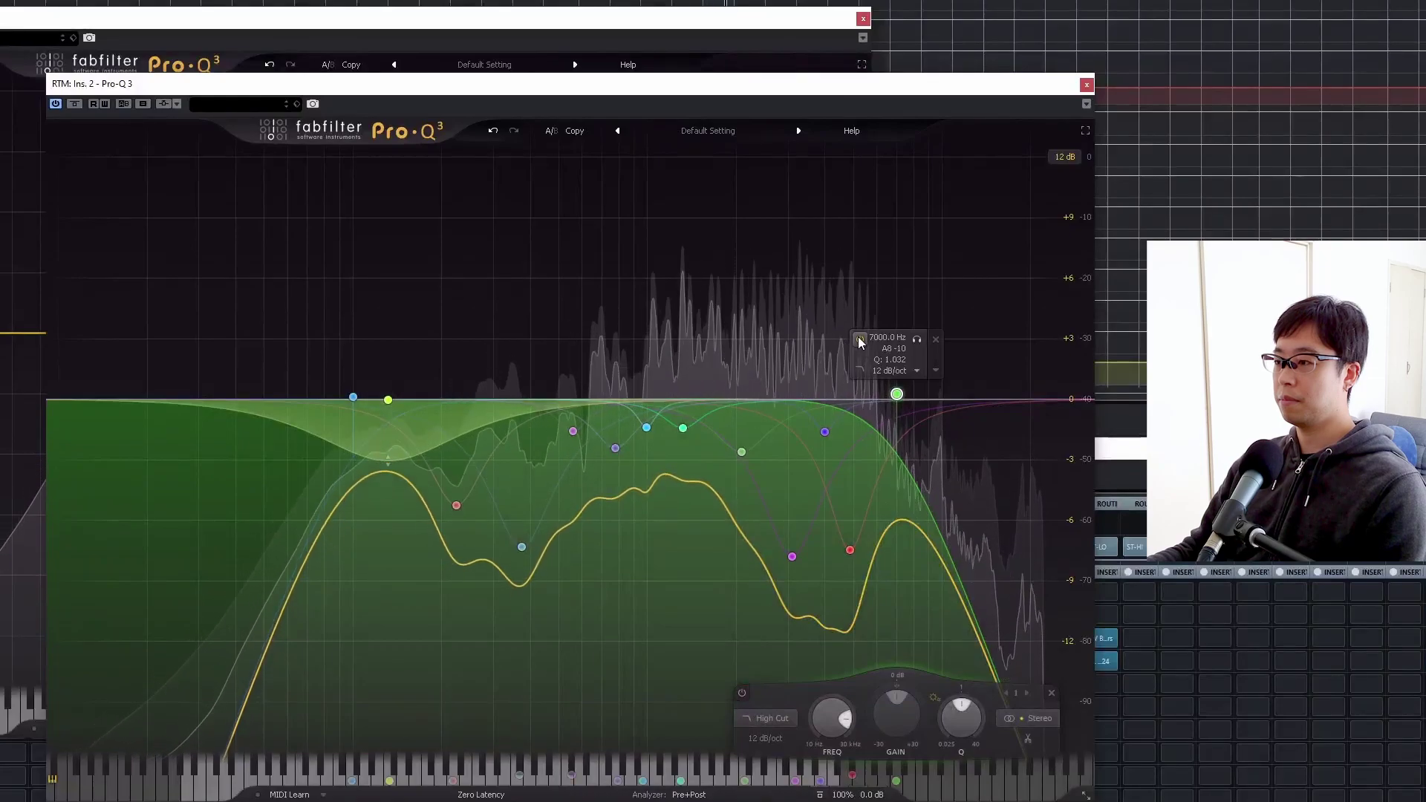
{"action": "left_click", "coordinate": [859, 339]}
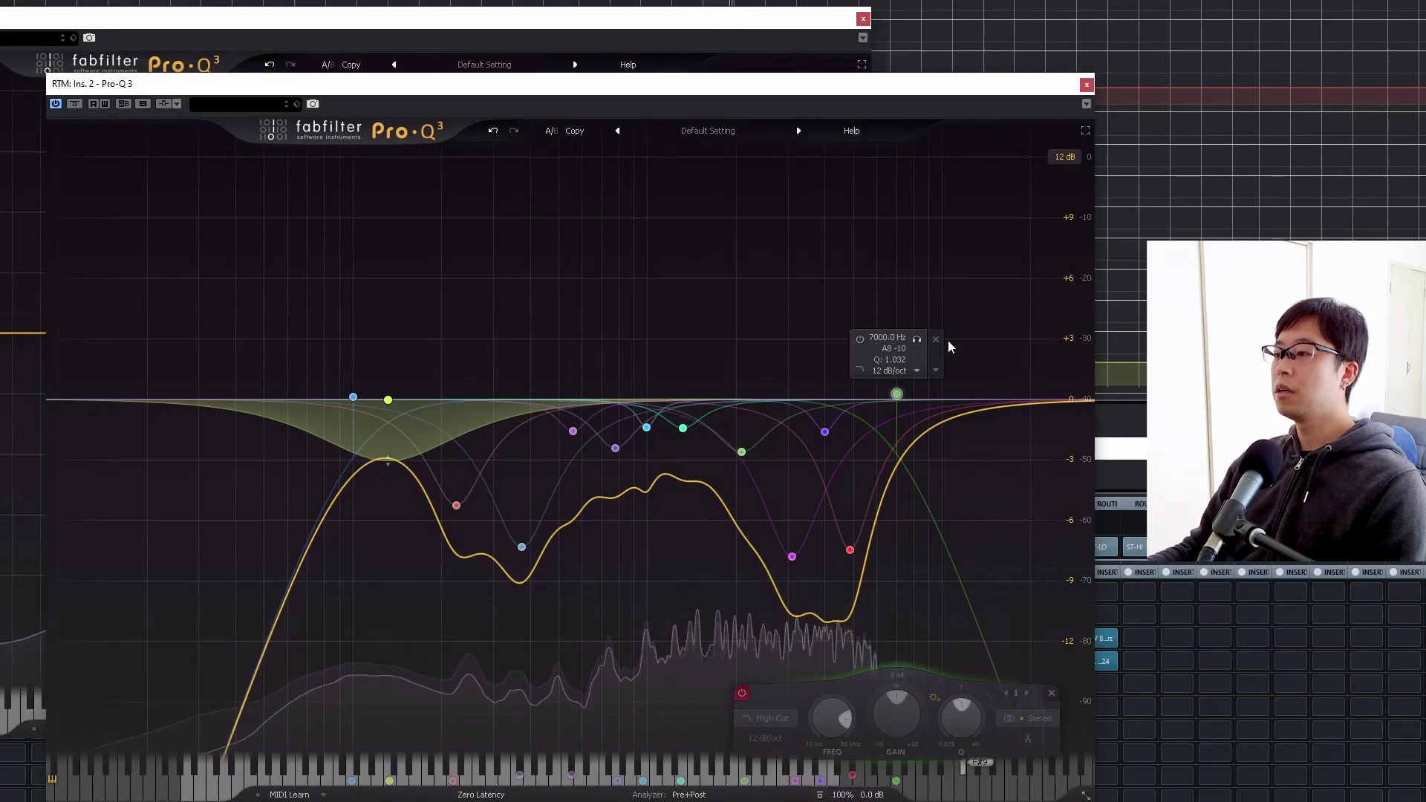
{"action": "left_click", "coordinate": [860, 338]}
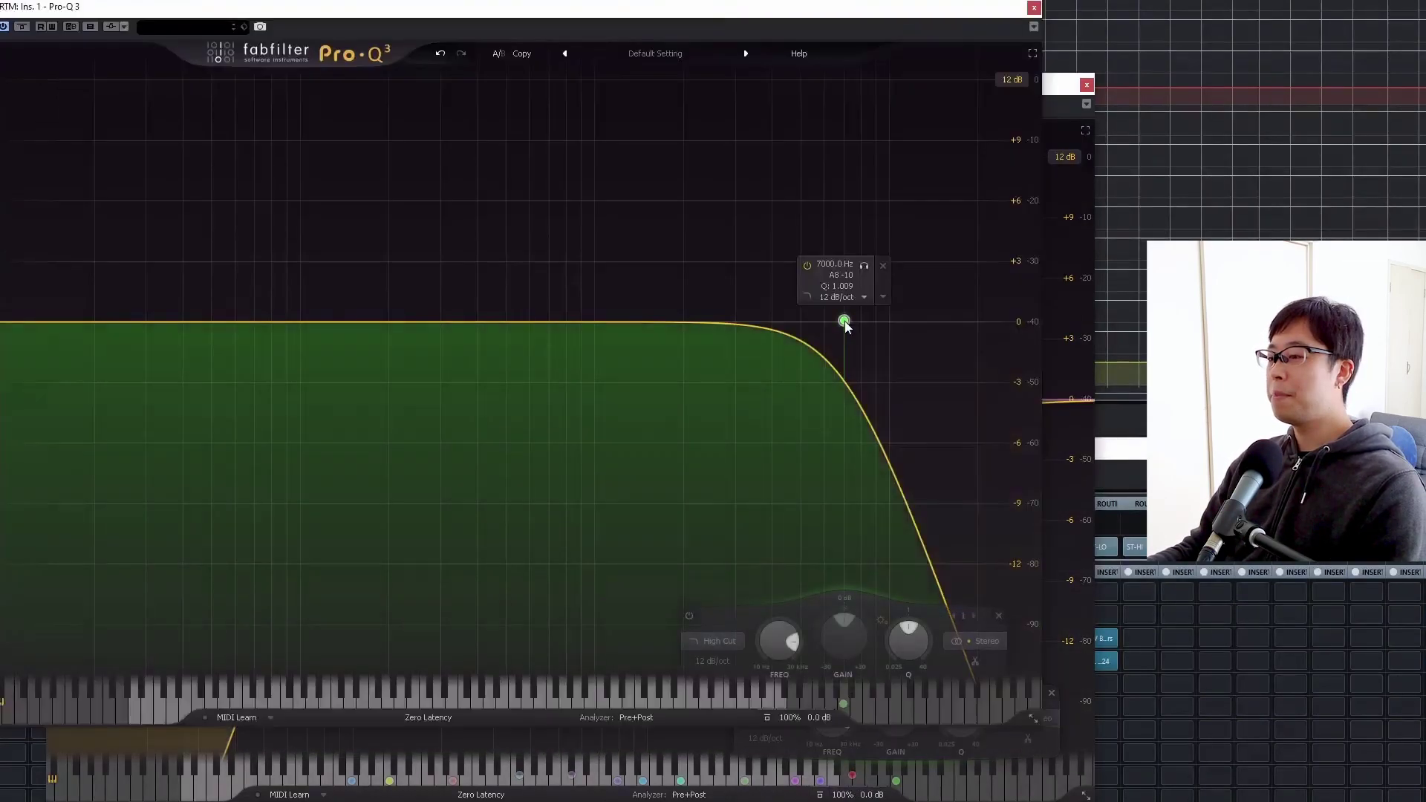
Step: Switch the 7000 Hz band in the RTM track's Ins. 1 equaliser to Low Cut and play only the top end
{"action": "left_click", "coordinate": [714, 645]}
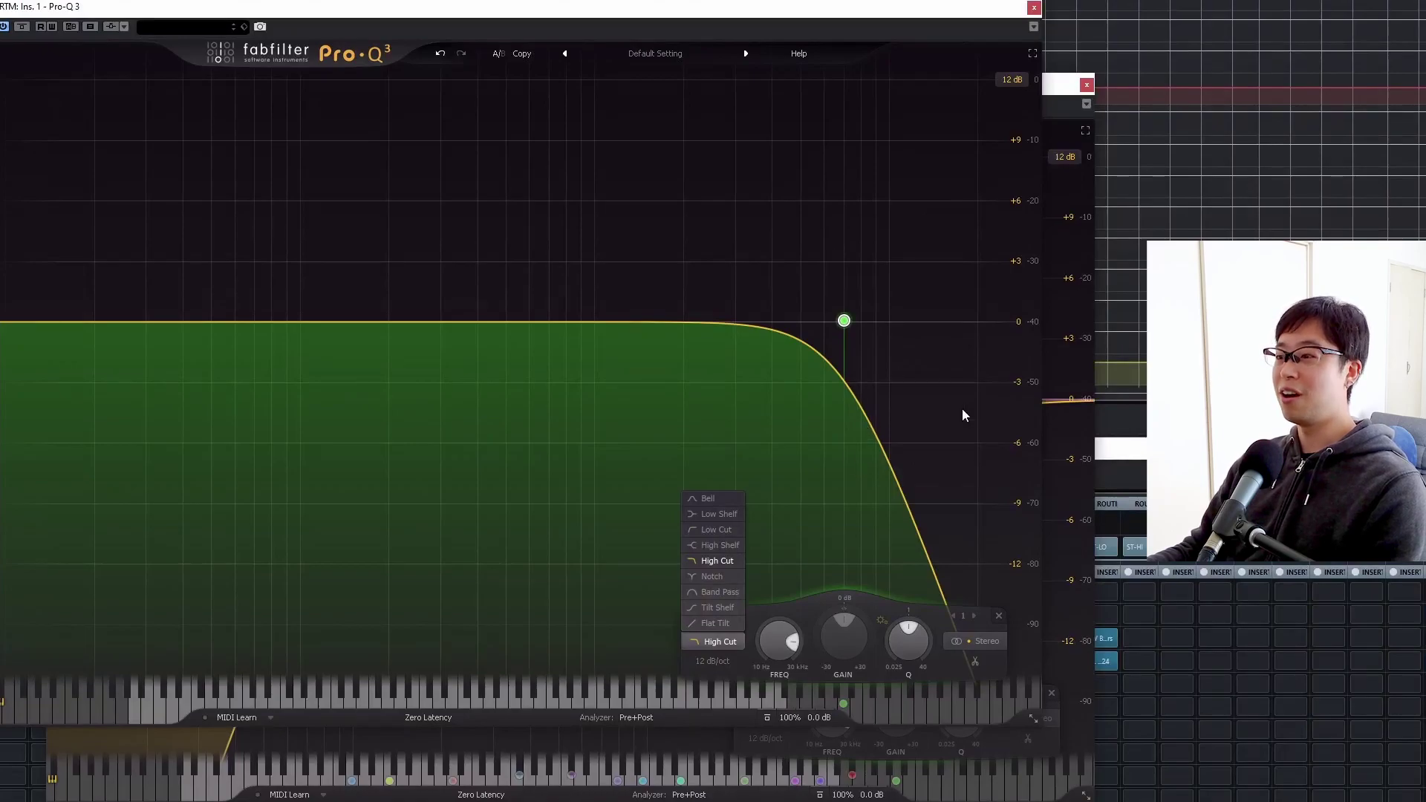
{"action": "left_click", "coordinate": [718, 530]}
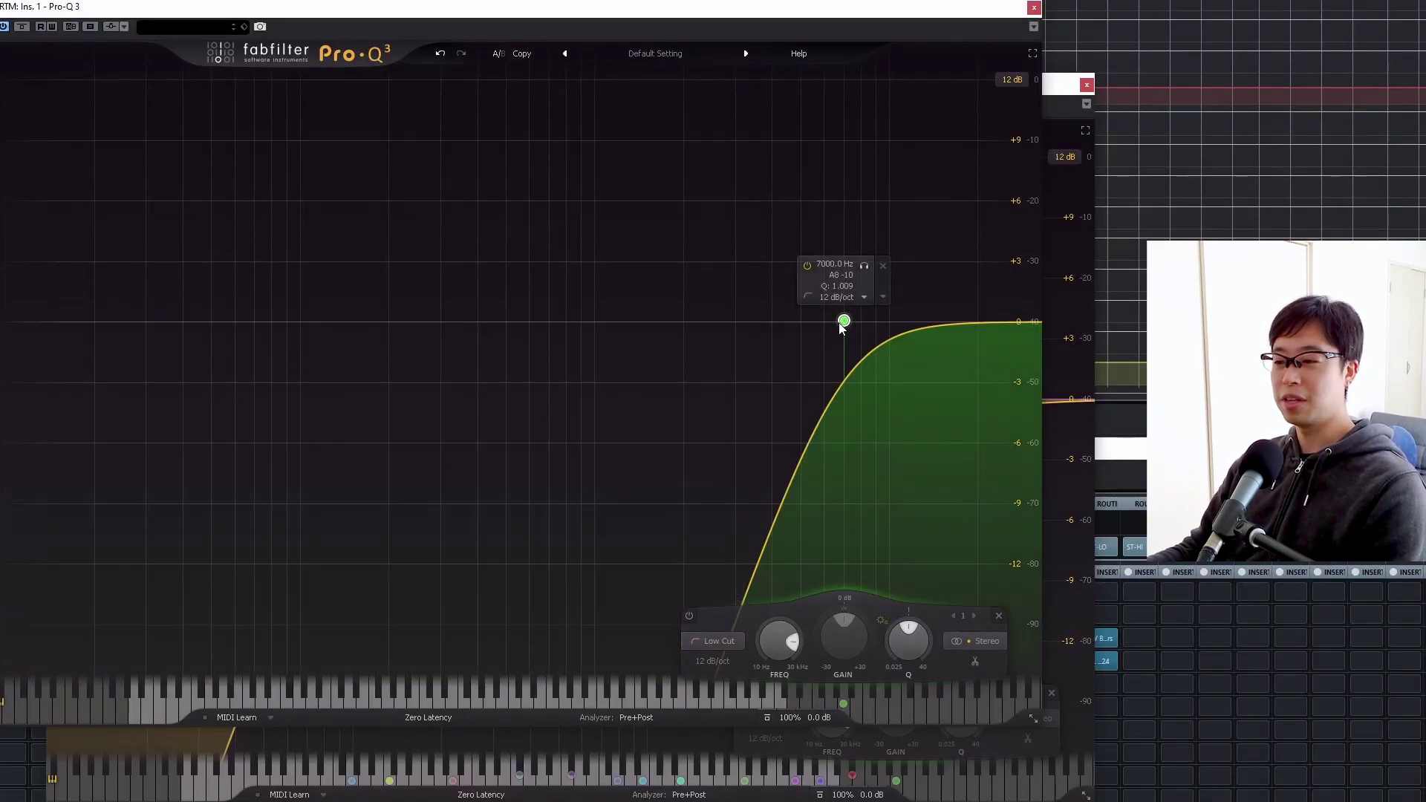
{"action": "key", "text": "space"}
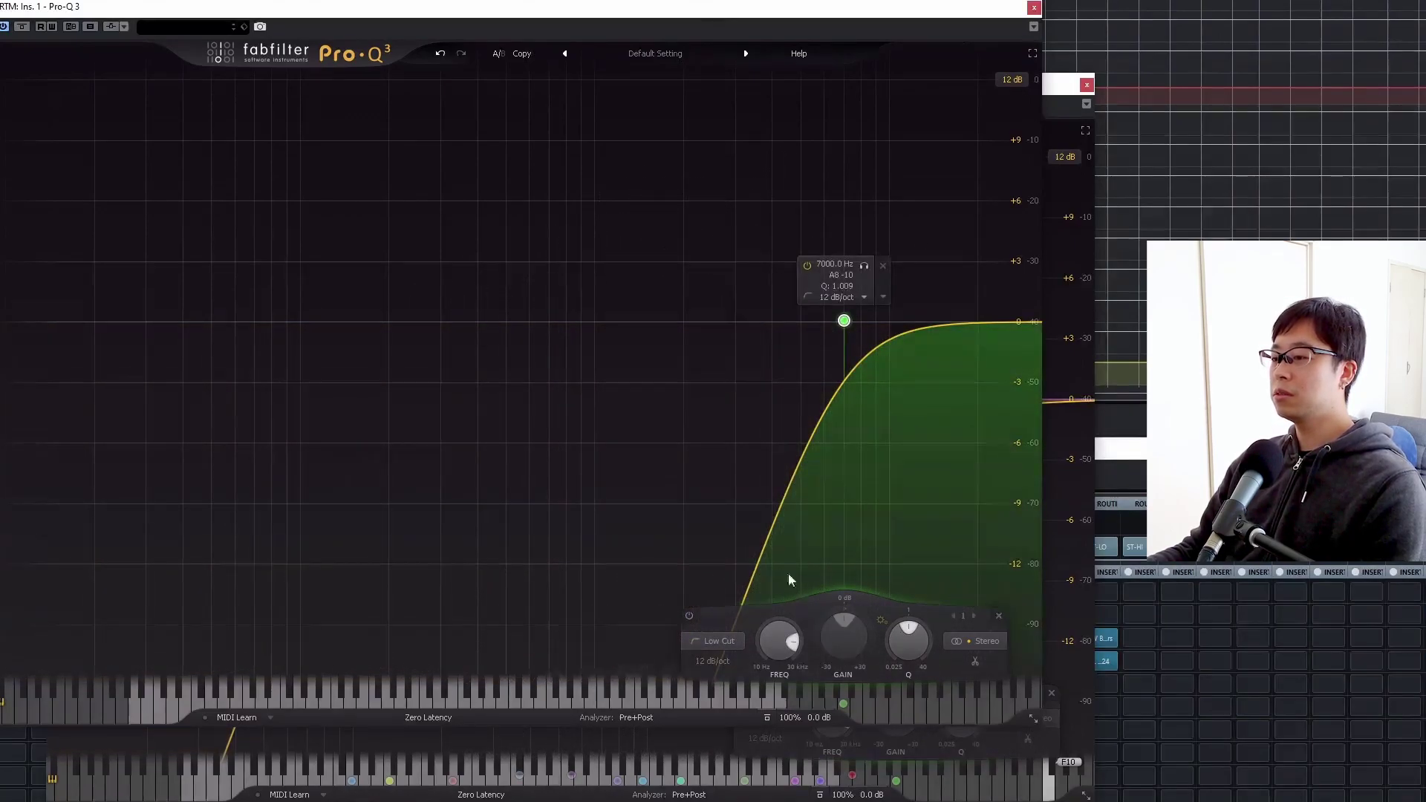
Step: Bypass the low cut in Ins. 1 and play the RTM track with the Ins. 2 high cut also bypassed
{"action": "left_click", "coordinate": [688, 616]}
{"action": "left_click", "coordinate": [1077, 282]}
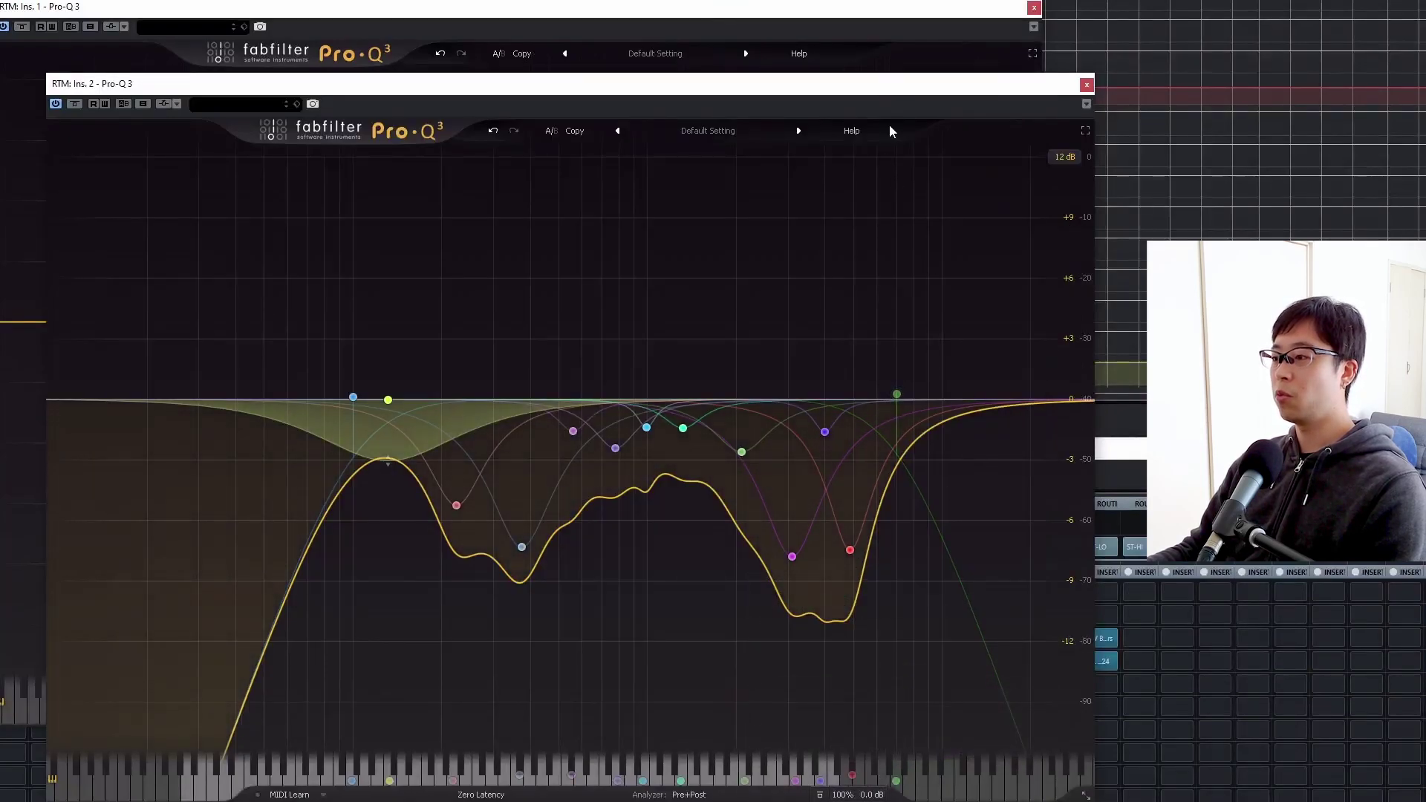
{"action": "left_click", "coordinate": [897, 394]}
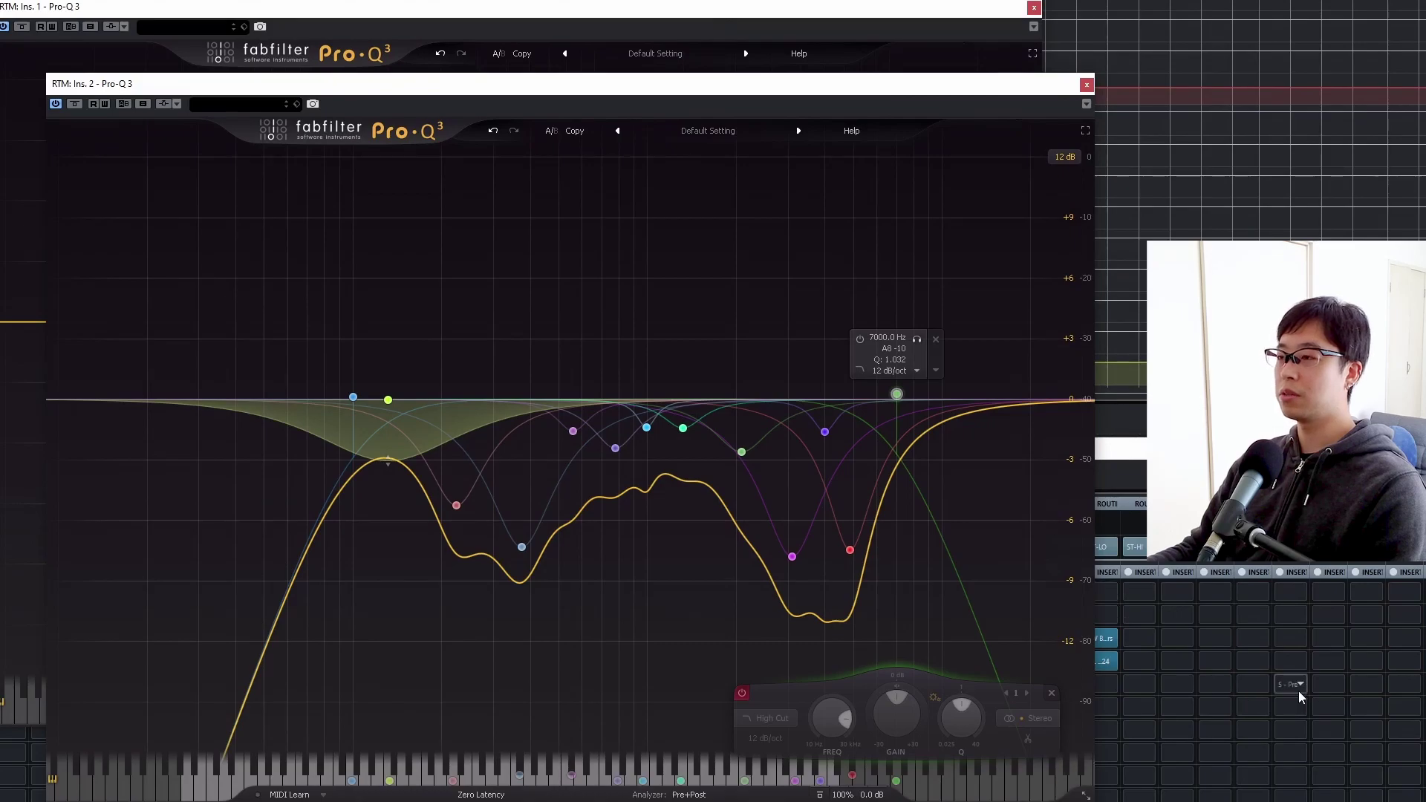
{"action": "key", "text": "space"}
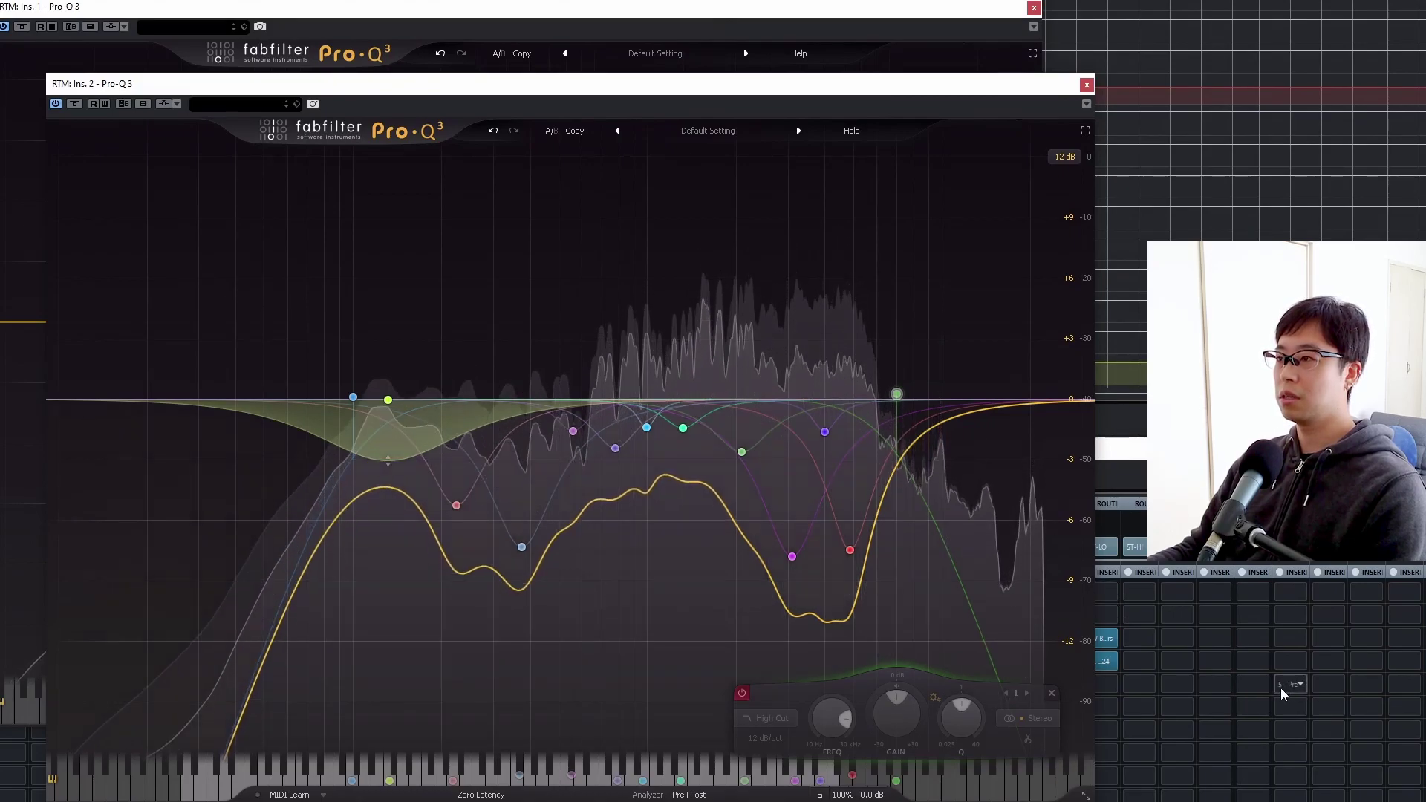
{"action": "key", "text": "space"}
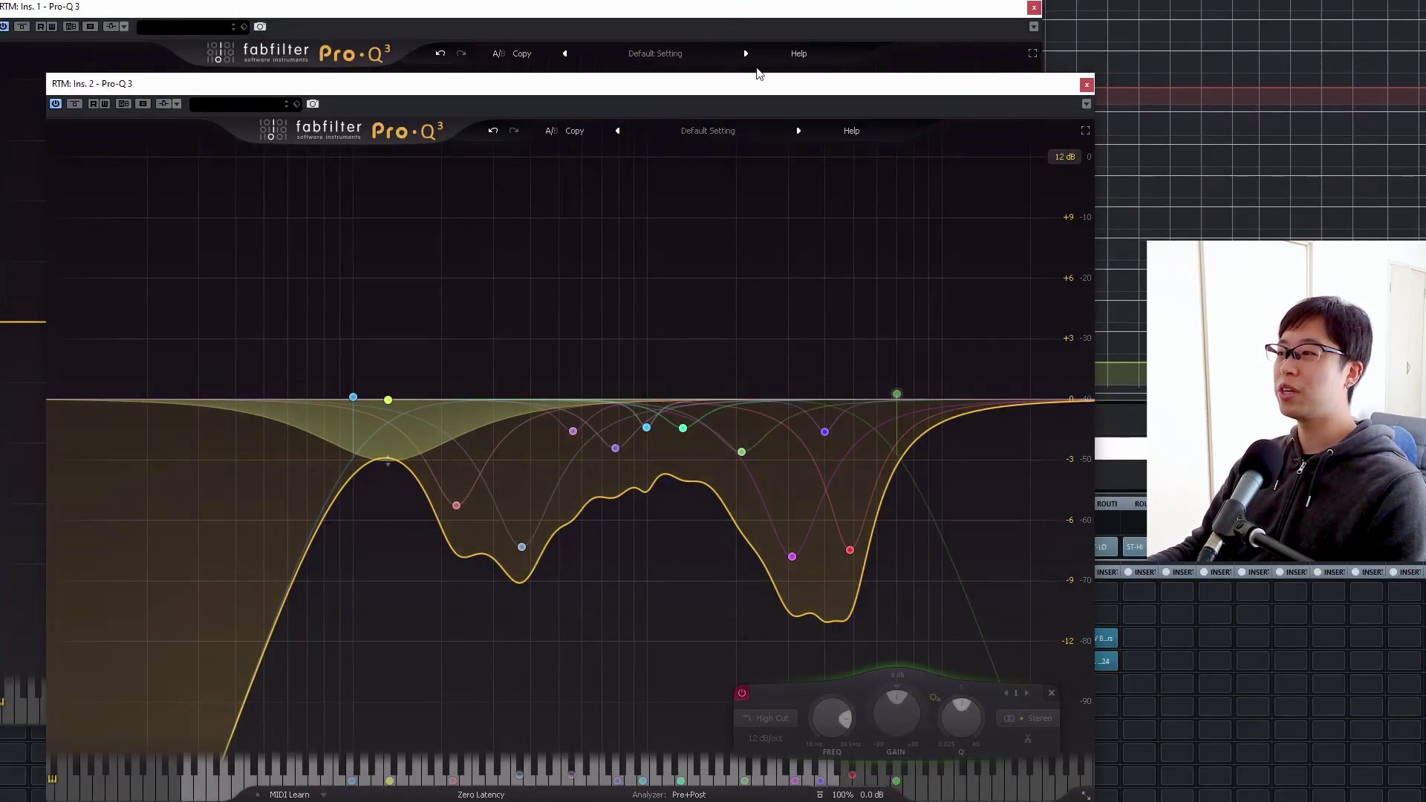
Step: Change the 7000 Hz band in the RTM track's Ins. 1 back to an enabled High Cut and reposition the equaliser window
{"action": "left_click", "coordinate": [813, 11]}
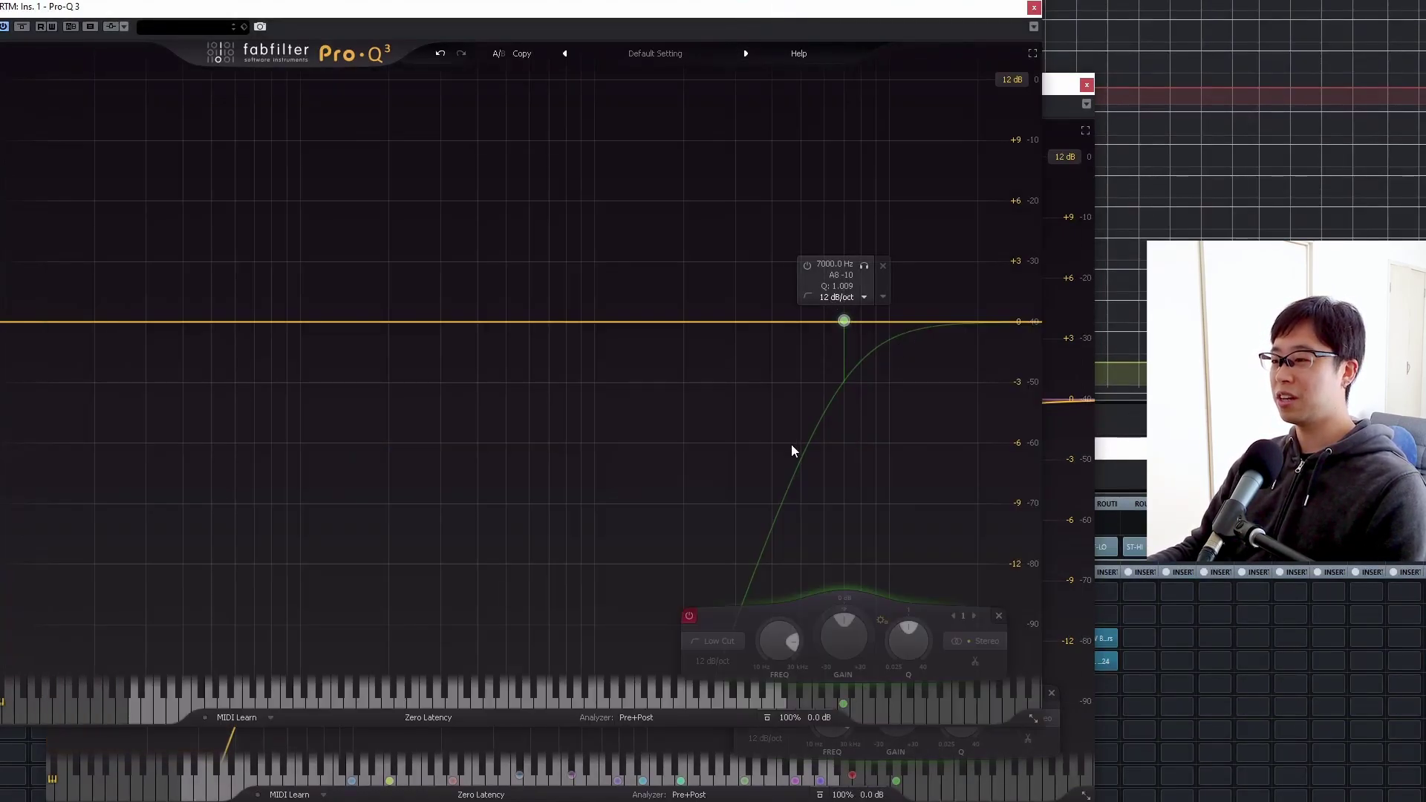
{"action": "left_click", "coordinate": [715, 641]}
{"action": "left_click", "coordinate": [712, 560]}
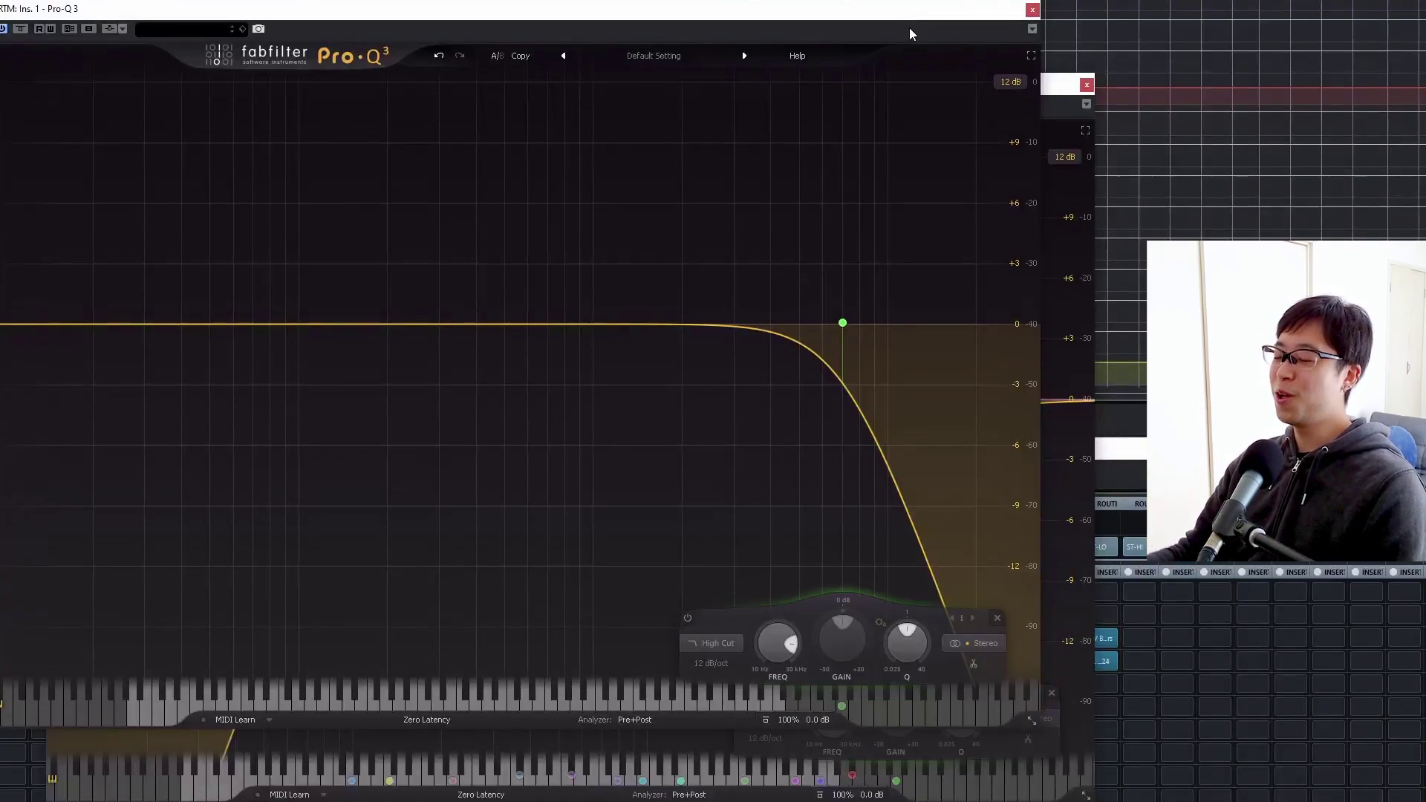
{"action": "mouse_move", "coordinate": [842, 322]}
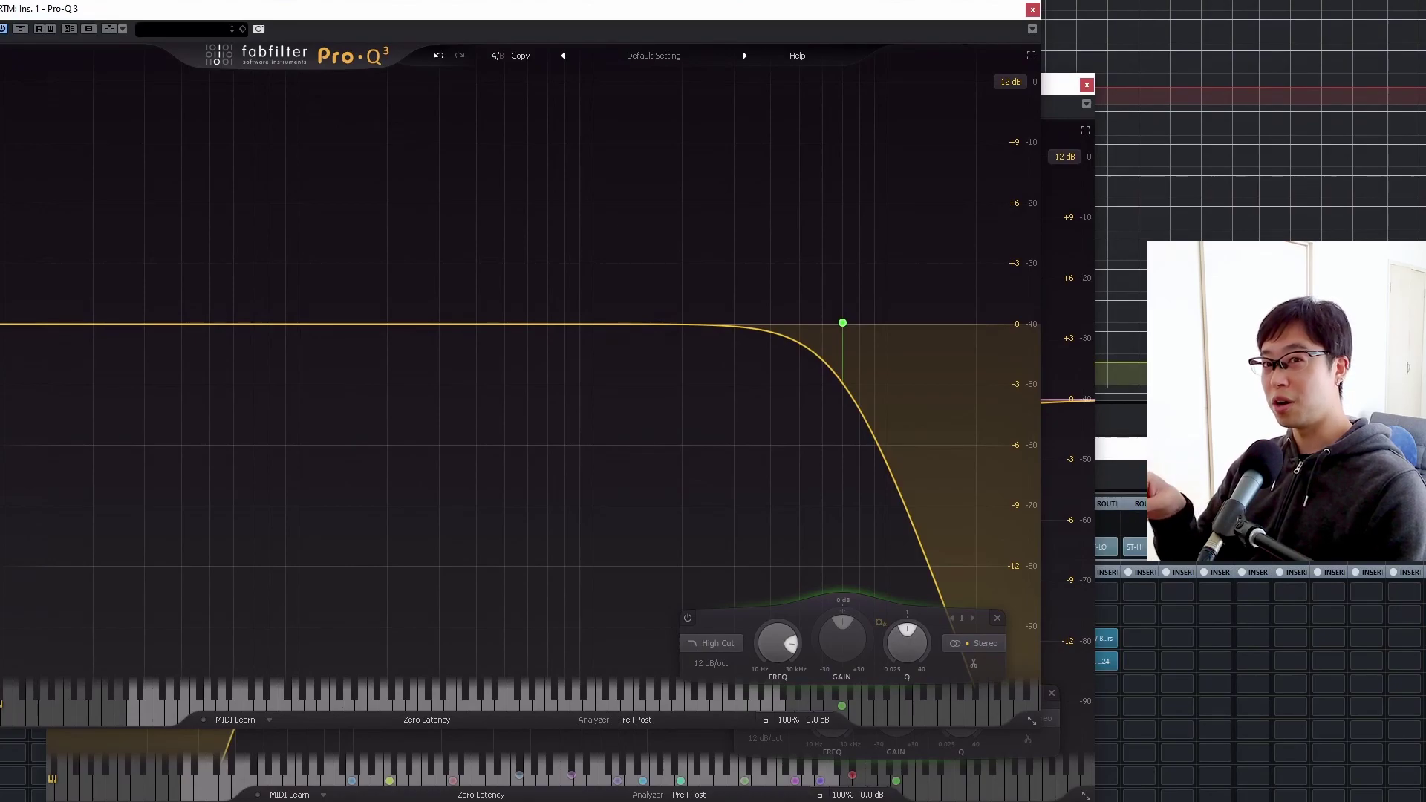
{"action": "mouse_move", "coordinate": [861, 282]}
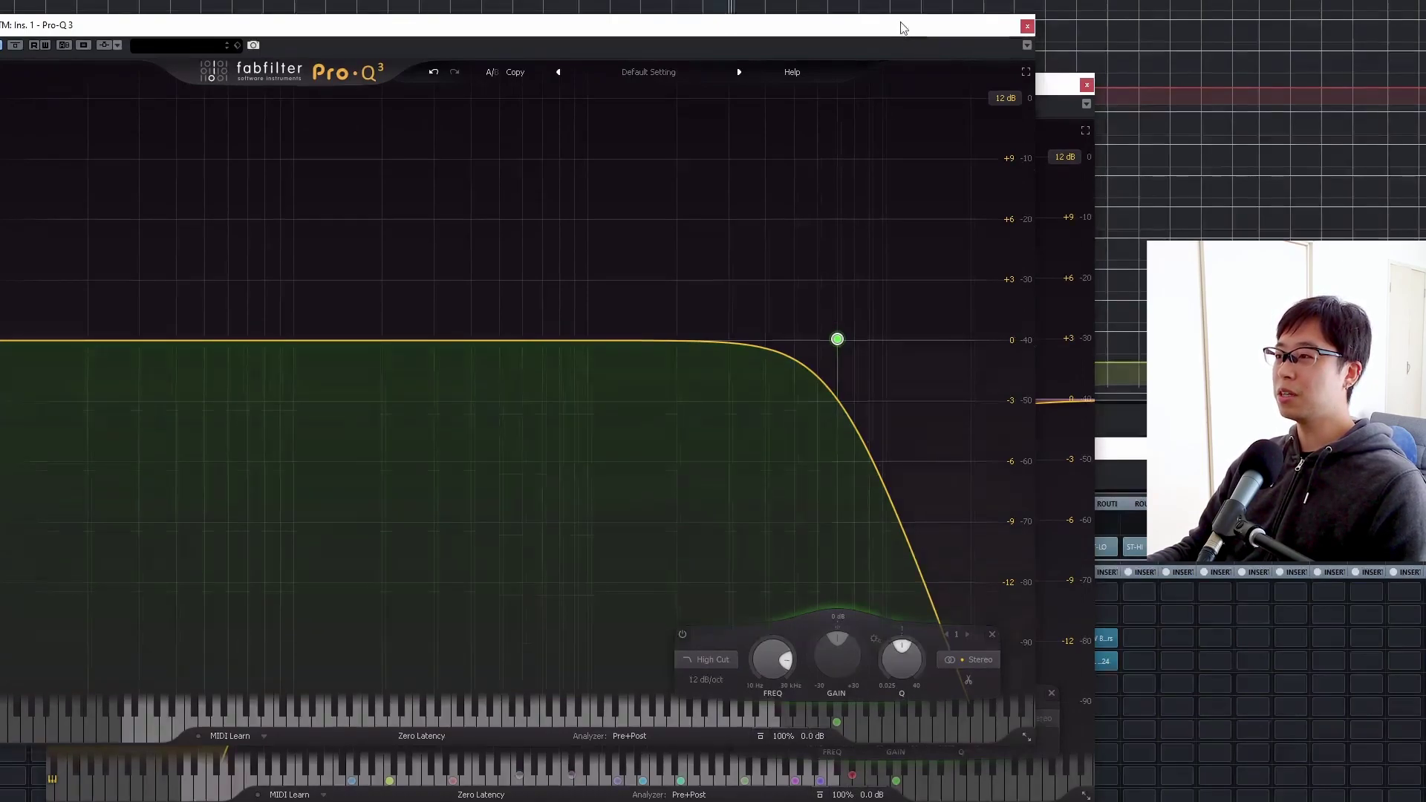
{"action": "left_click_drag", "start_coordinate": [909, 40], "coordinate": [918, 47]}
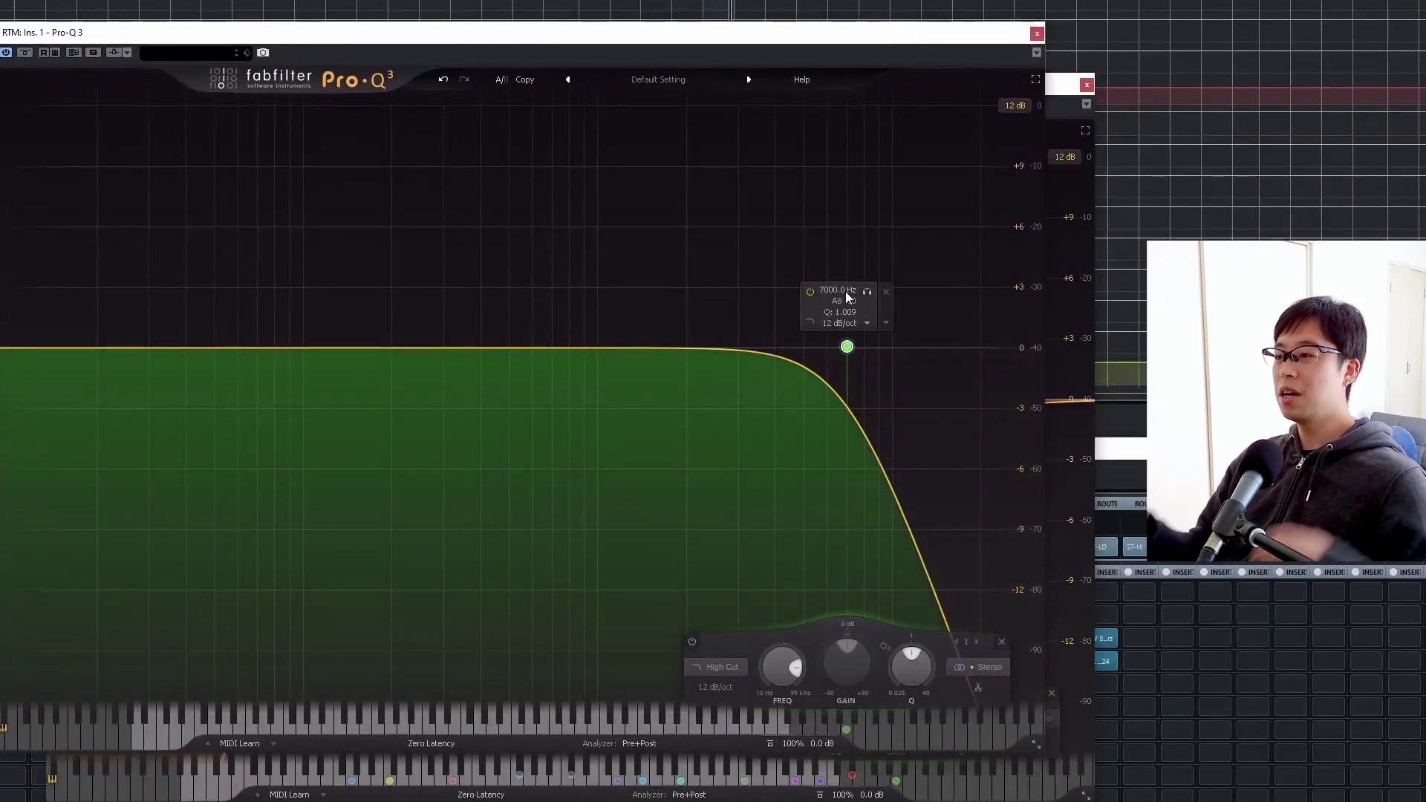